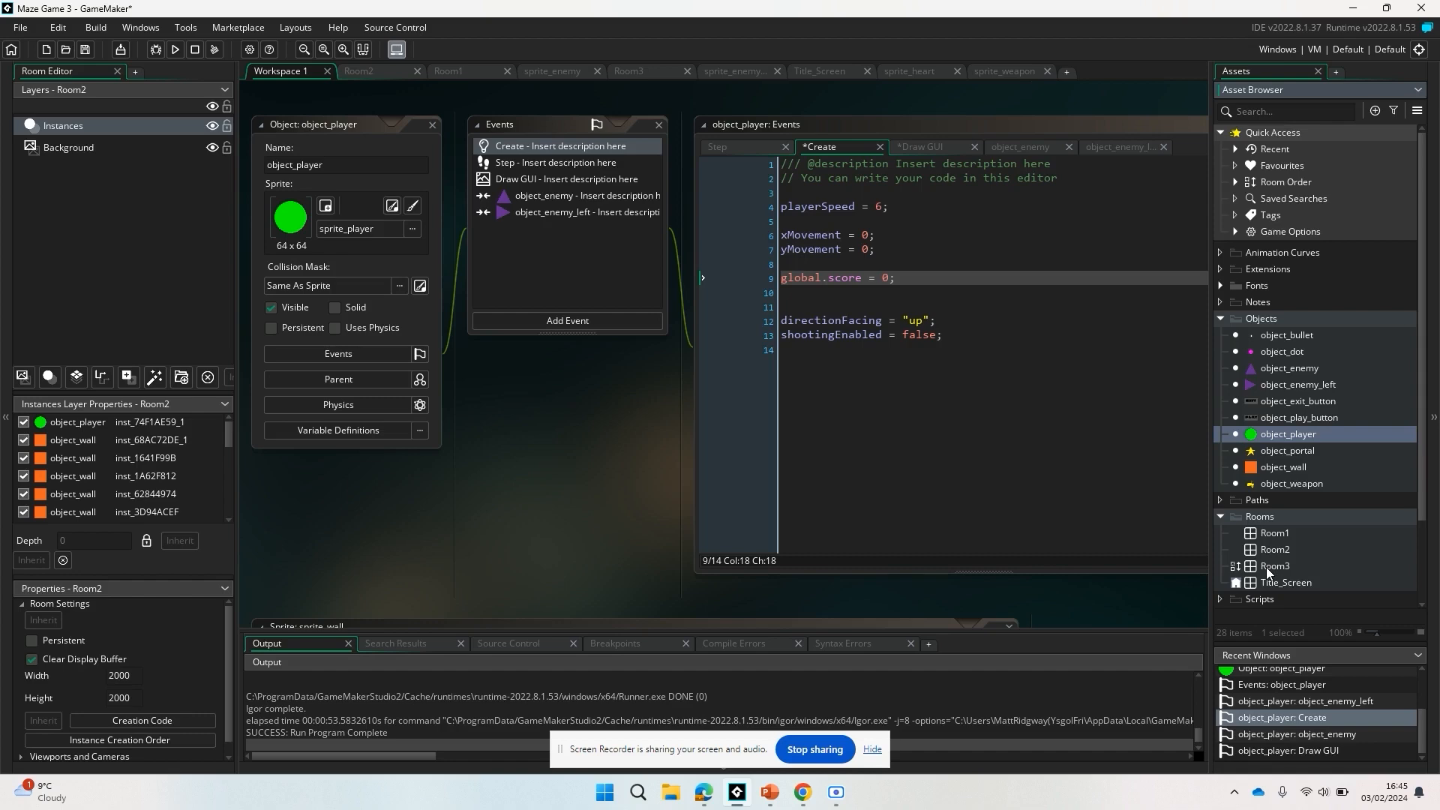
Open Room3 and look over its maze layout.
{"action": "double_click", "coordinate": [1266, 567]}
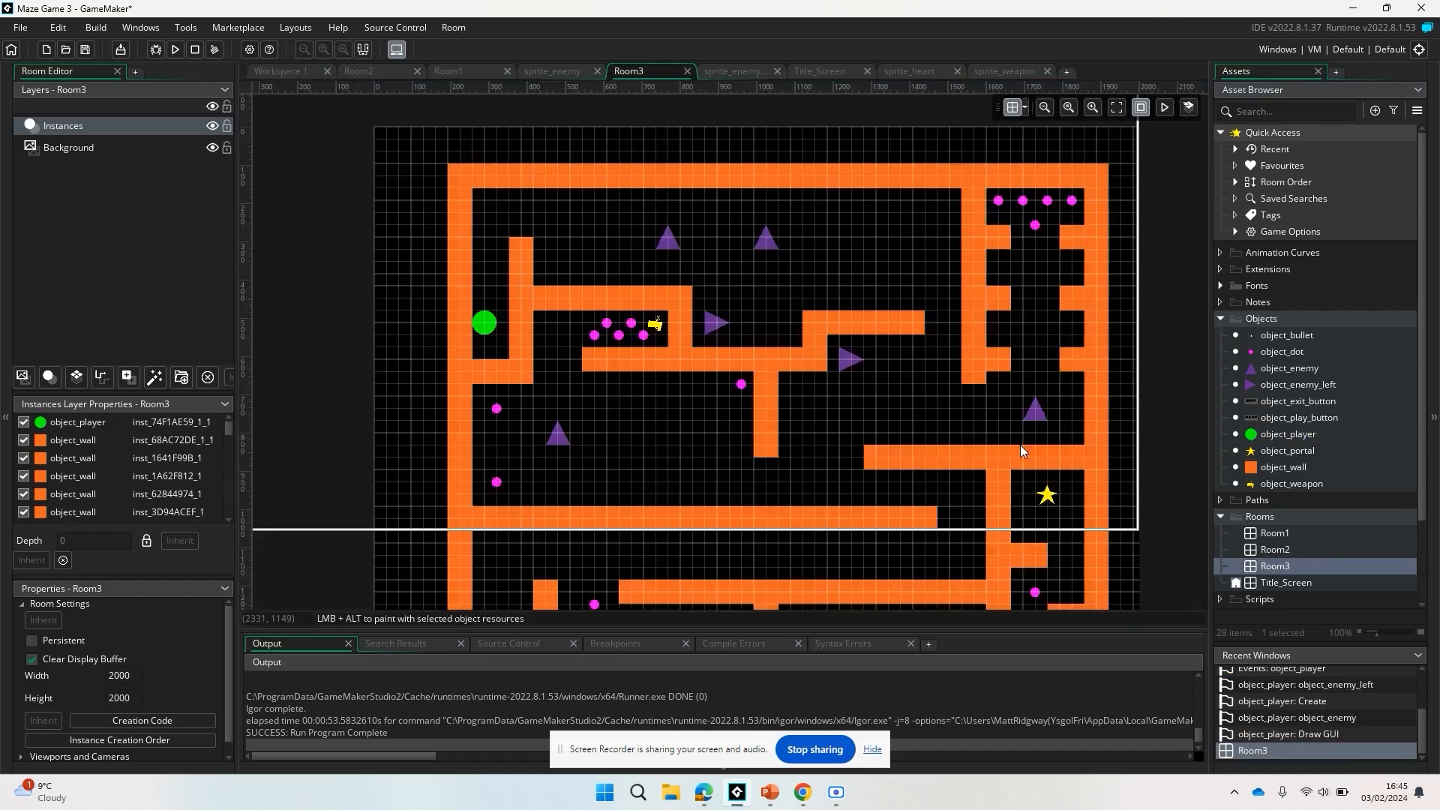
{"action": "scroll", "coordinate": [923, 408], "scroll_direction": "down", "scroll_amount": 5}
{"action": "scroll", "coordinate": [923, 408], "scroll_direction": "up", "scroll_amount": 3}
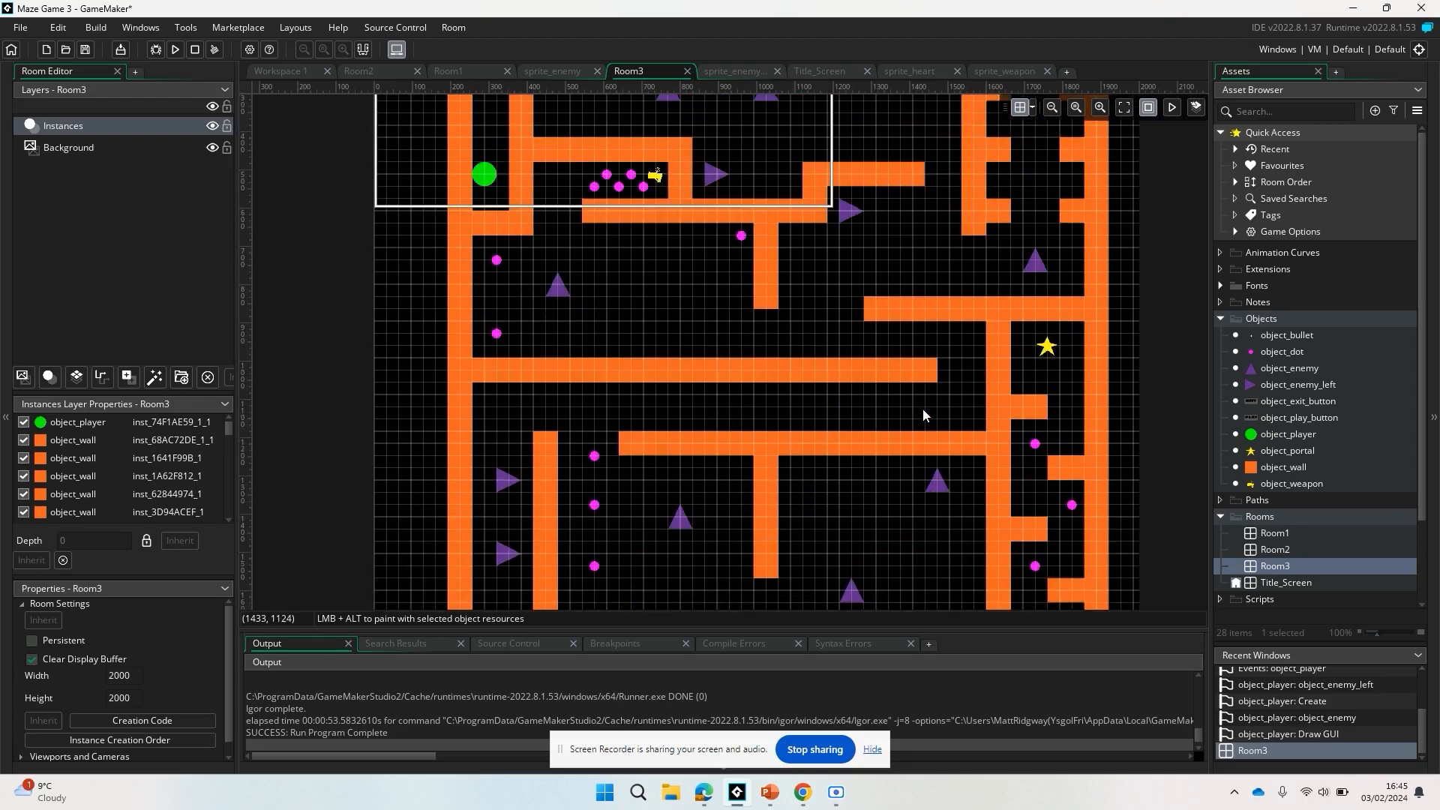
{"action": "scroll", "coordinate": [923, 411], "scroll_direction": "down", "scroll_amount": 1}
{"action": "scroll", "coordinate": [924, 414], "scroll_direction": "up", "scroll_amount": 3}
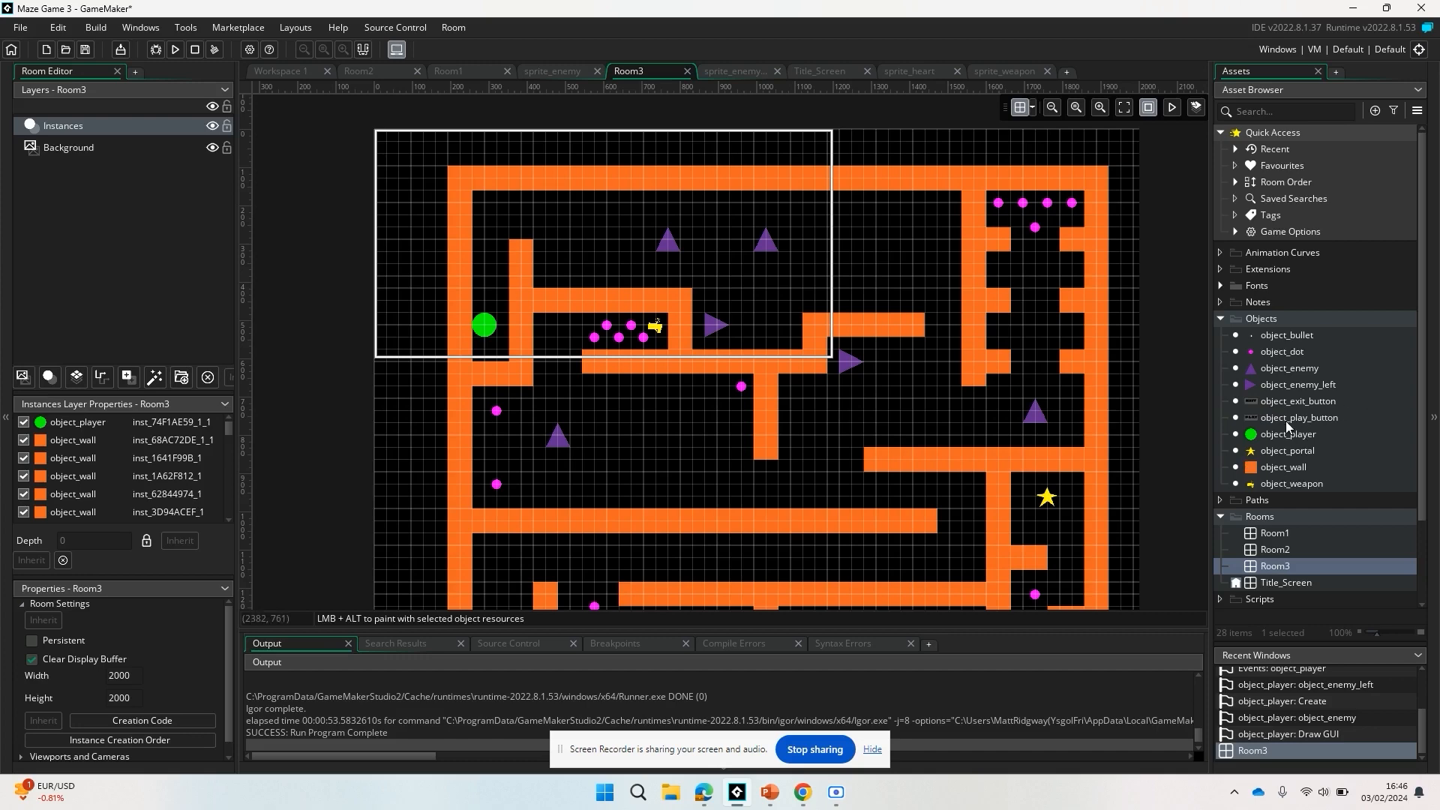
Open the Title_Screen room, select its PLAY button instance, and open object_play_button for editing.
{"action": "left_click", "coordinate": [1275, 583]}
{"action": "double_click", "coordinate": [1275, 584]}
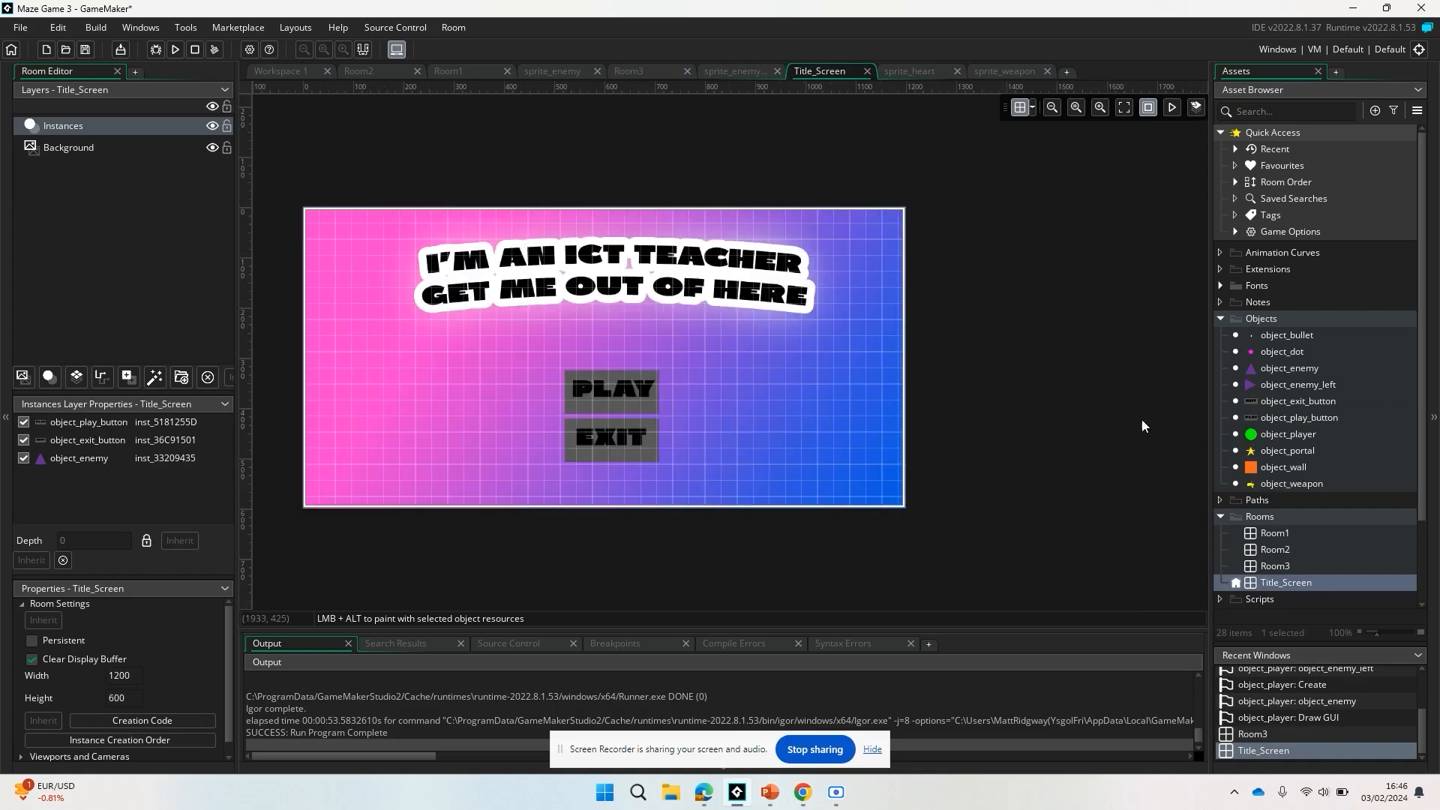
{"action": "left_click", "coordinate": [611, 390]}
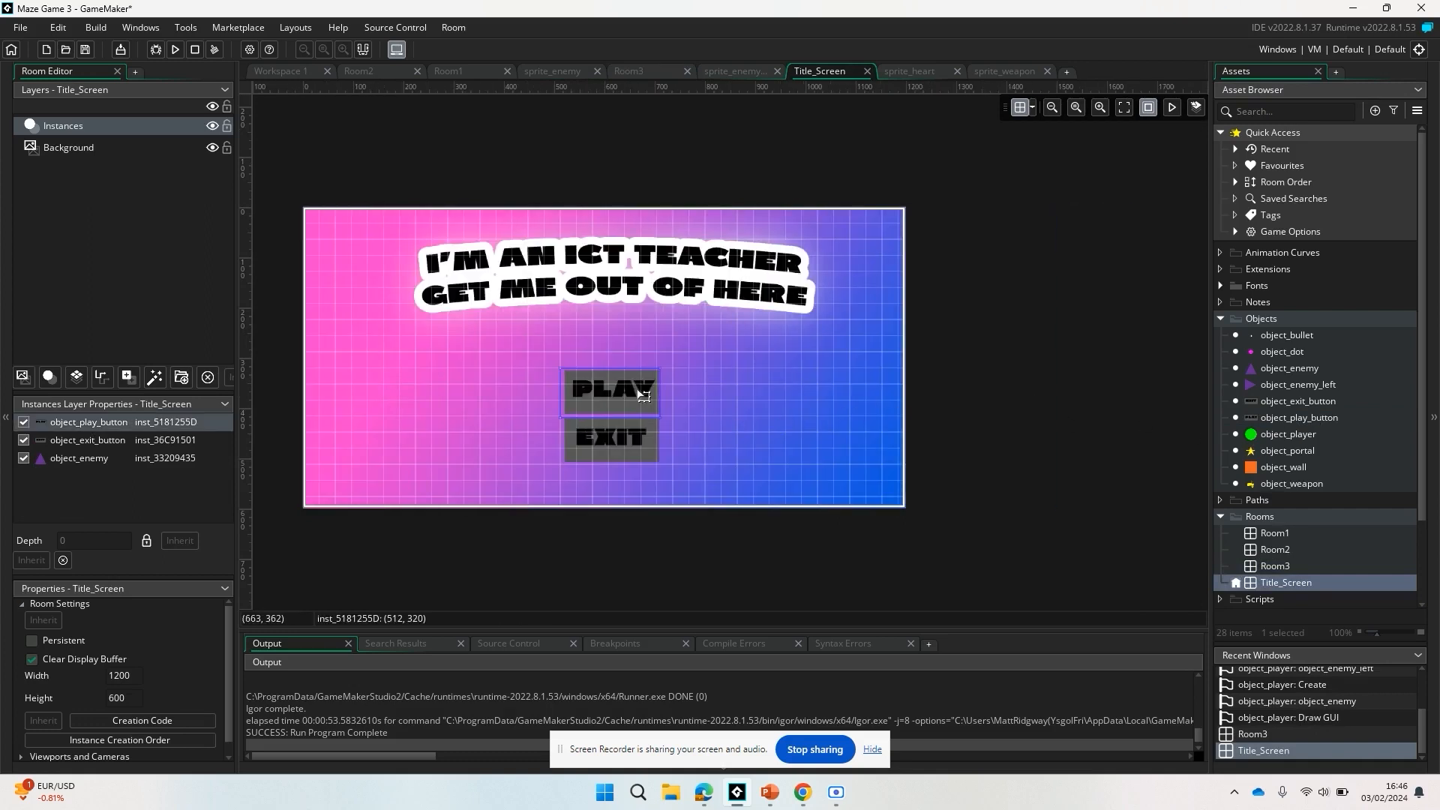
{"action": "double_click", "coordinate": [1280, 418]}
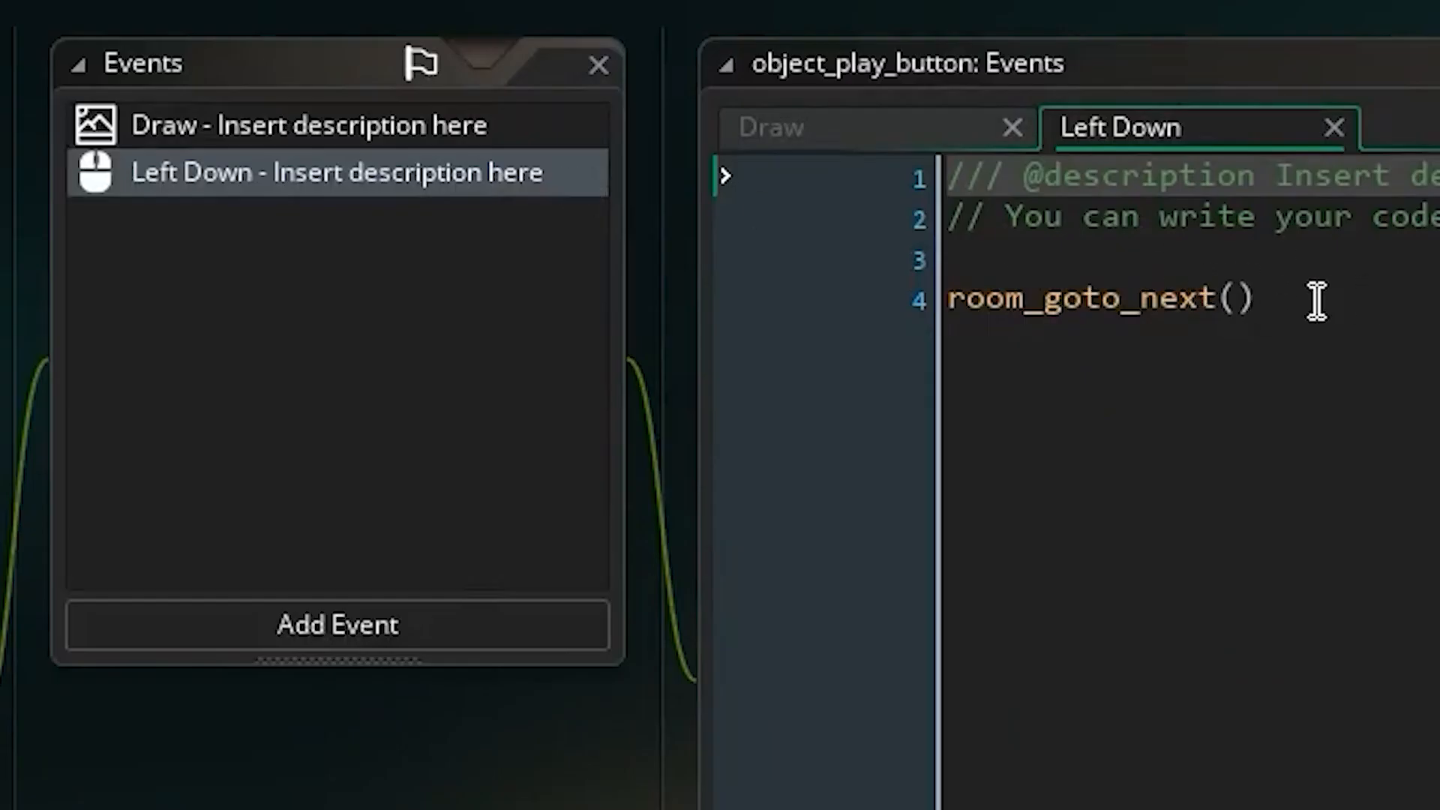
In the play button's Left Down event, add "global.lives = 3;" above room_goto_next() and end that call with a semicolon.
{"action": "left_click", "coordinate": [1317, 300]}
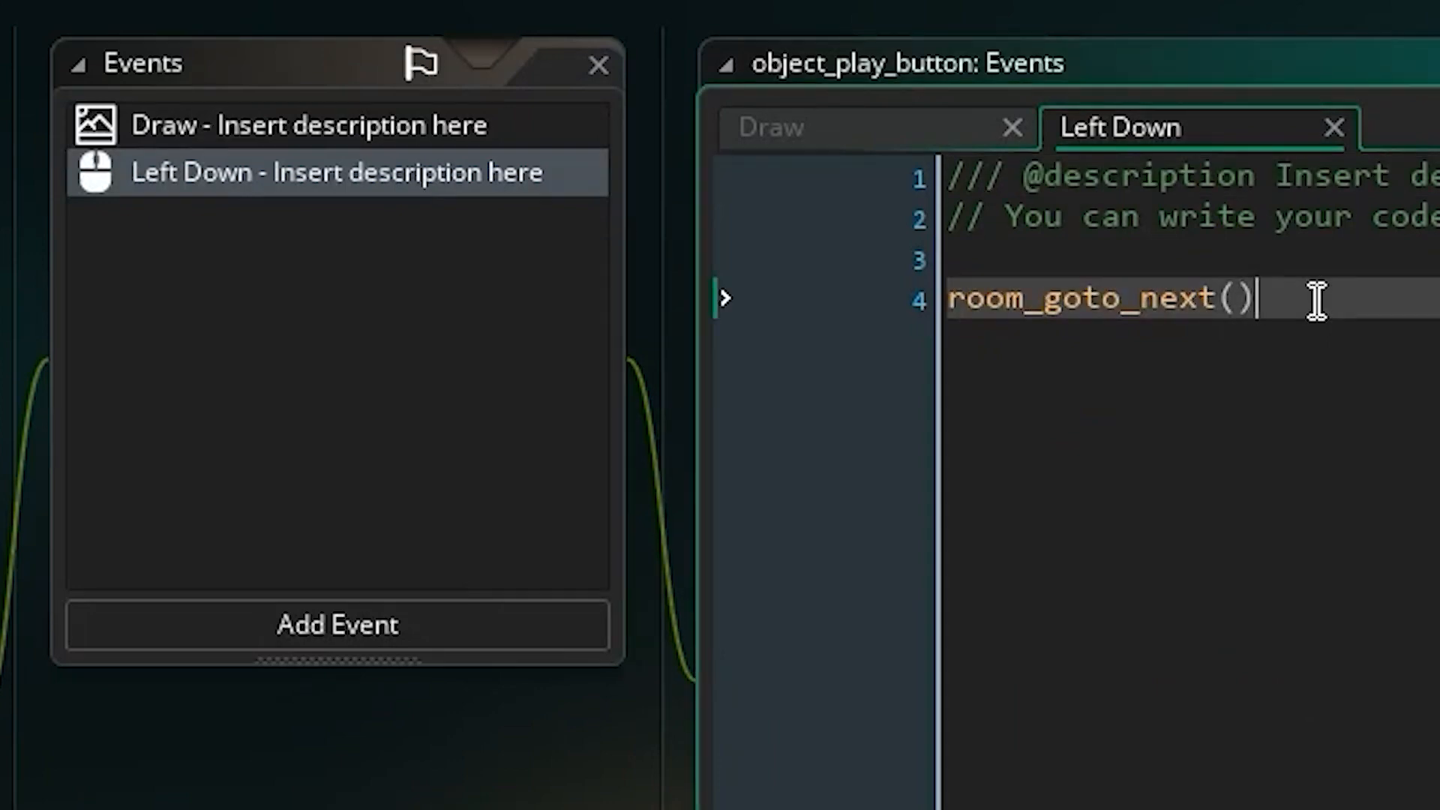
{"action": "key", "text": "Up"}
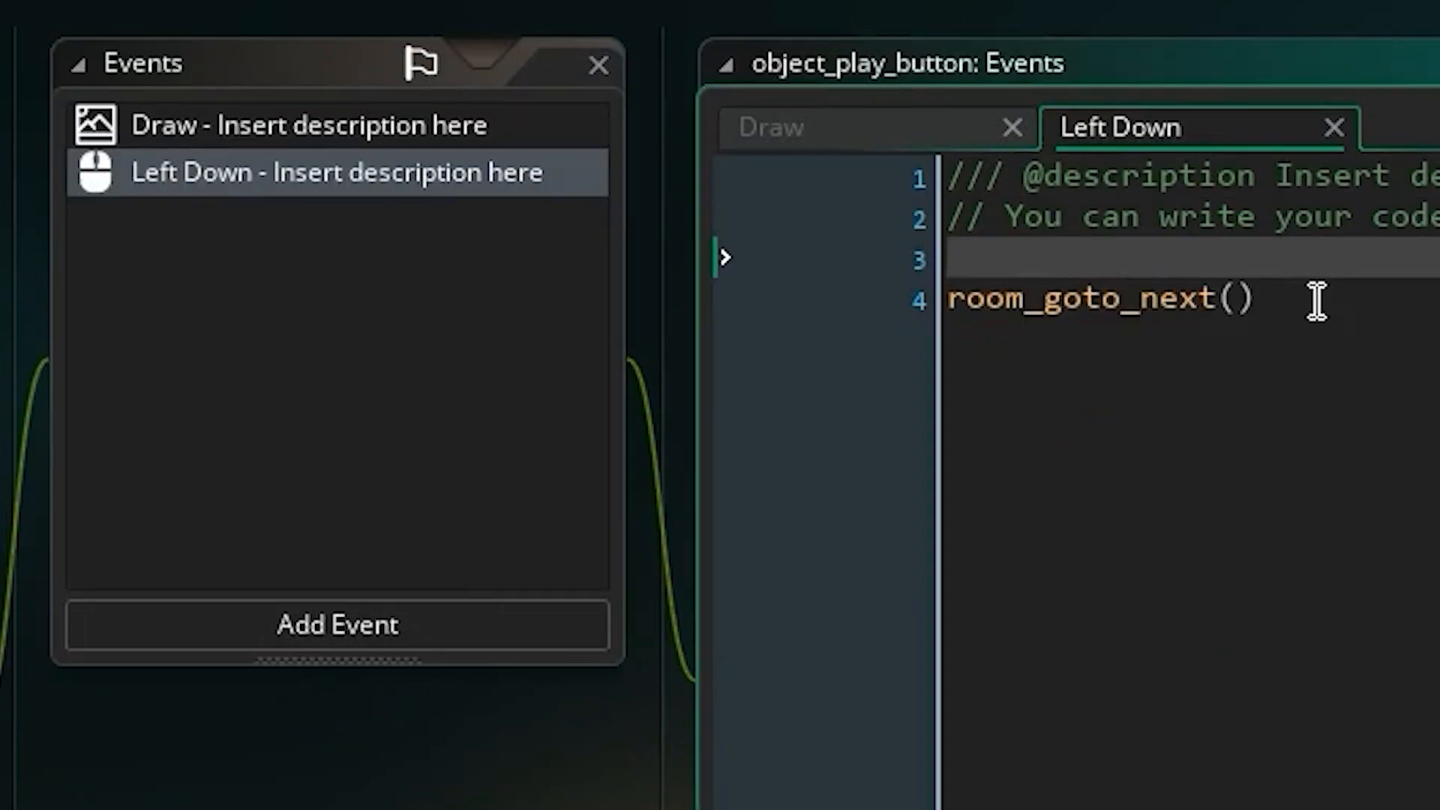
{"action": "key", "text": "Return"}
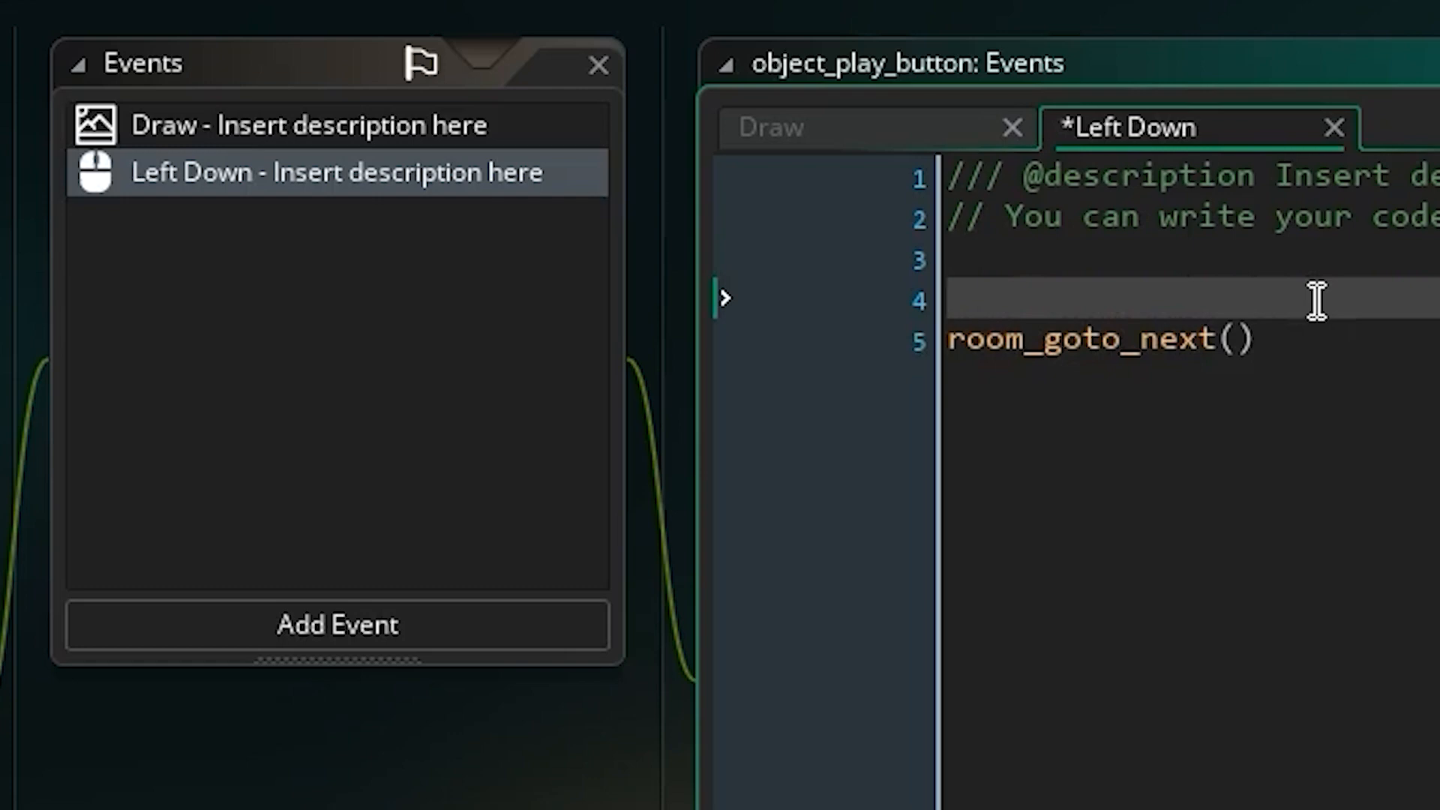
{"action": "type", "text": "global."}
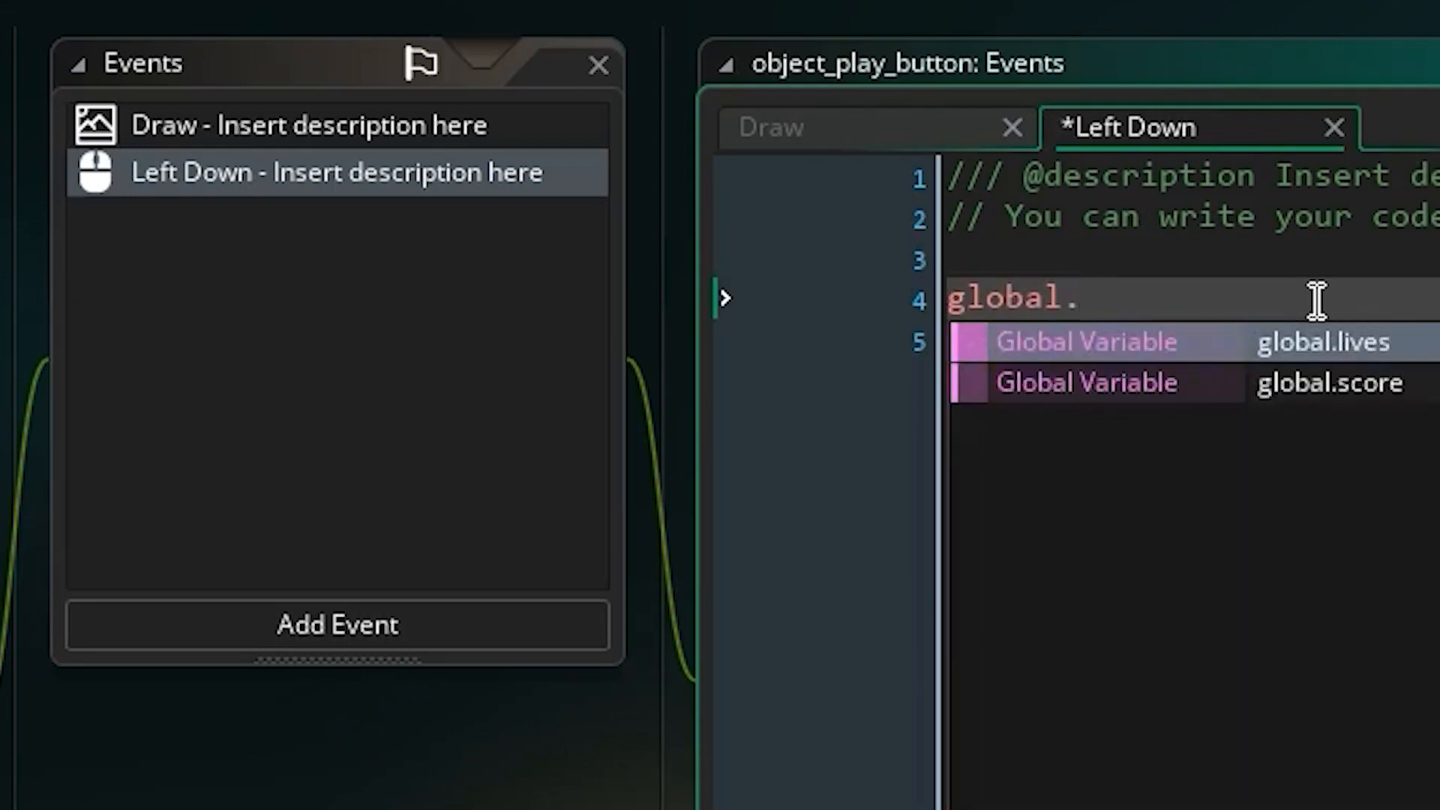
{"action": "key", "text": "Return"}
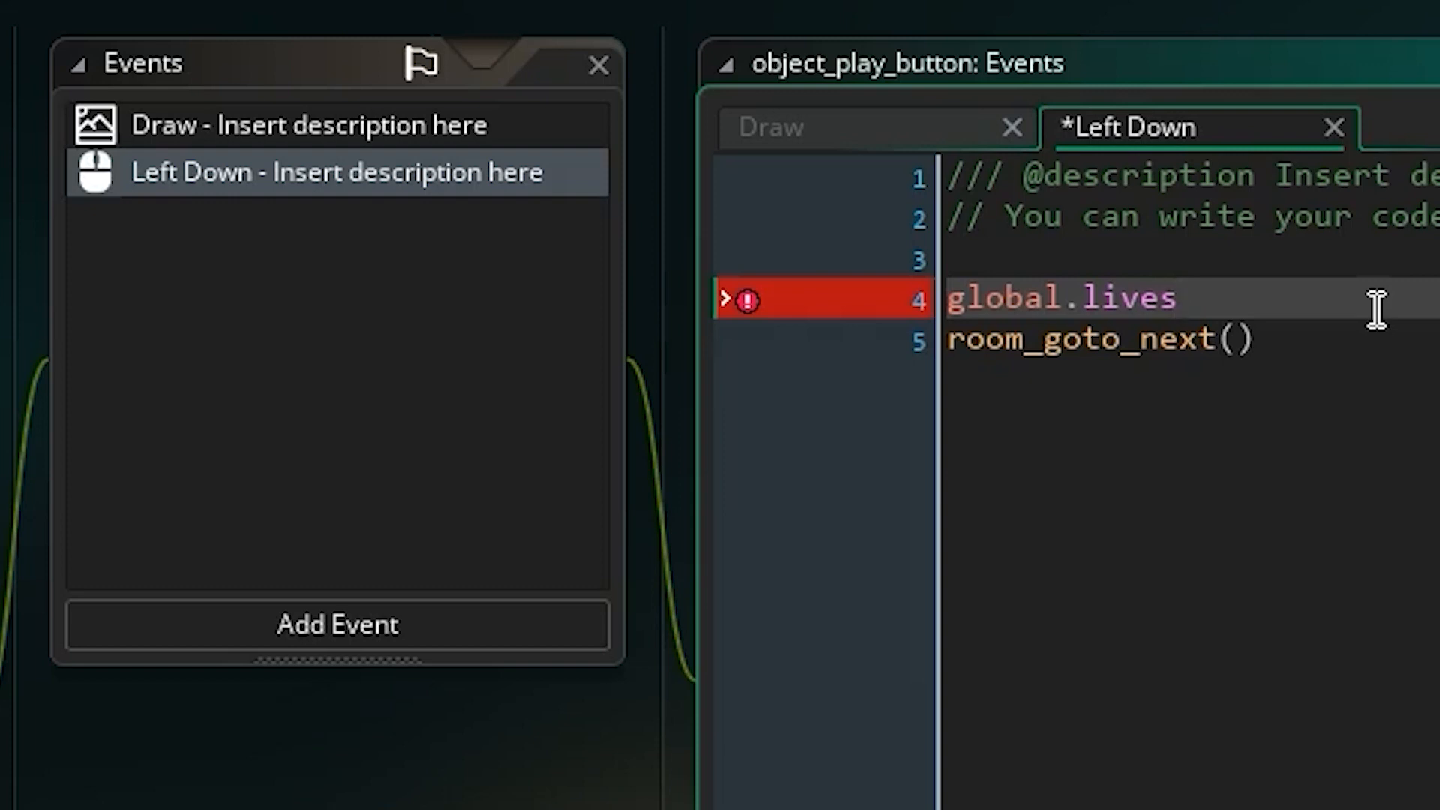
{"action": "type", "text": "= 3;"}
{"action": "key", "text": "Down"}
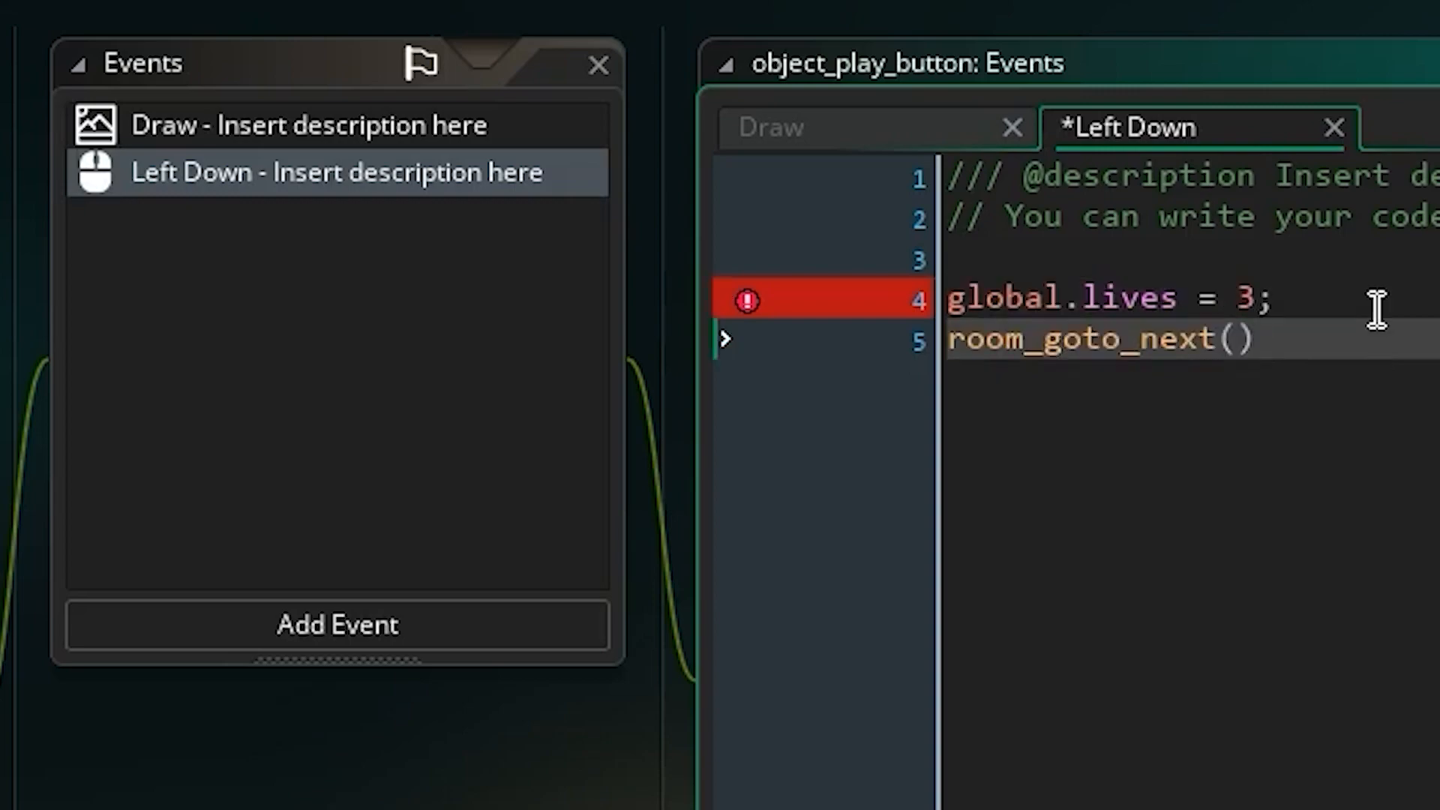
{"action": "type", "text": ";"}
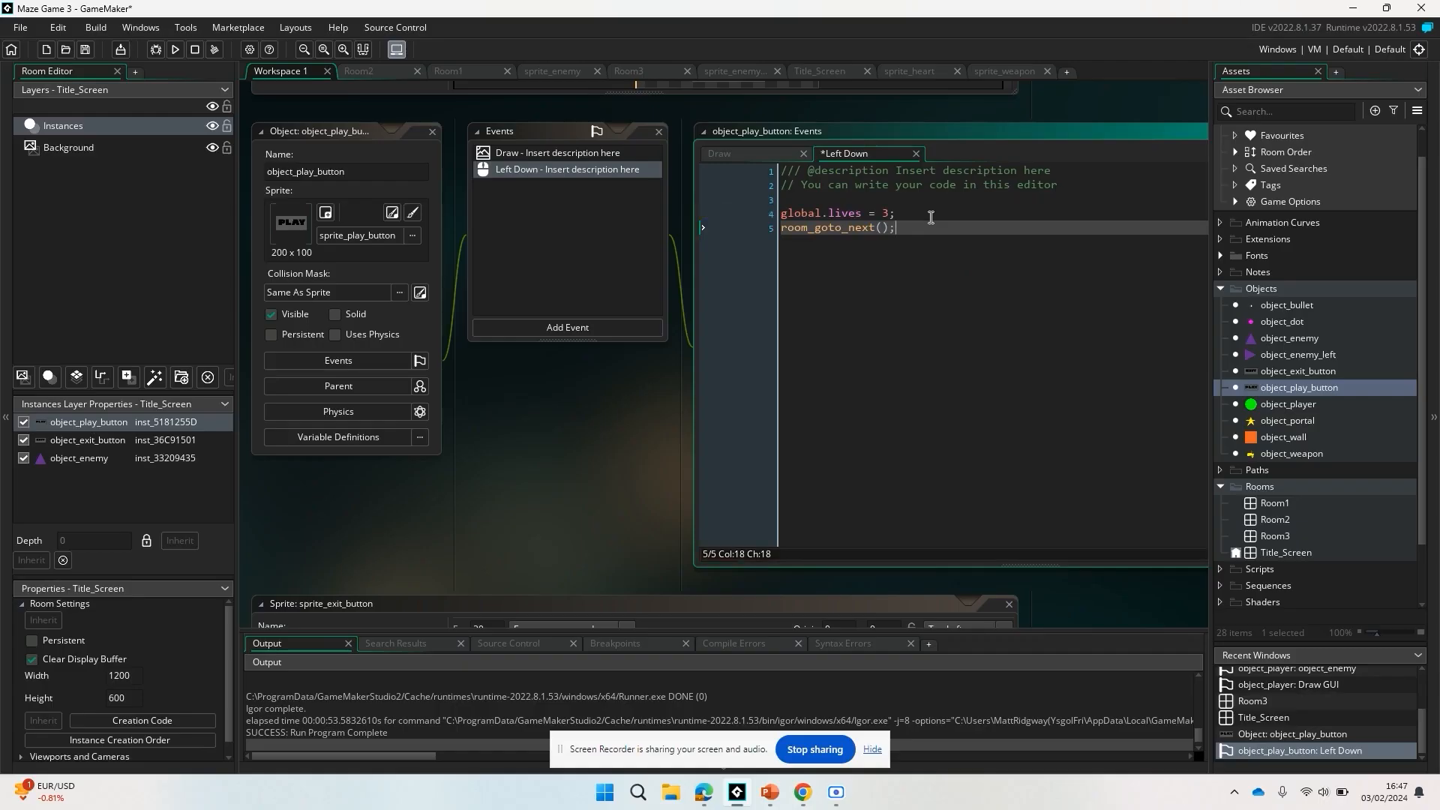
In object_player's collision event with object_enemy, add the line "global.lives = global.lives -1;" below the start position reset.
{"action": "double_click", "coordinate": [1253, 405]}
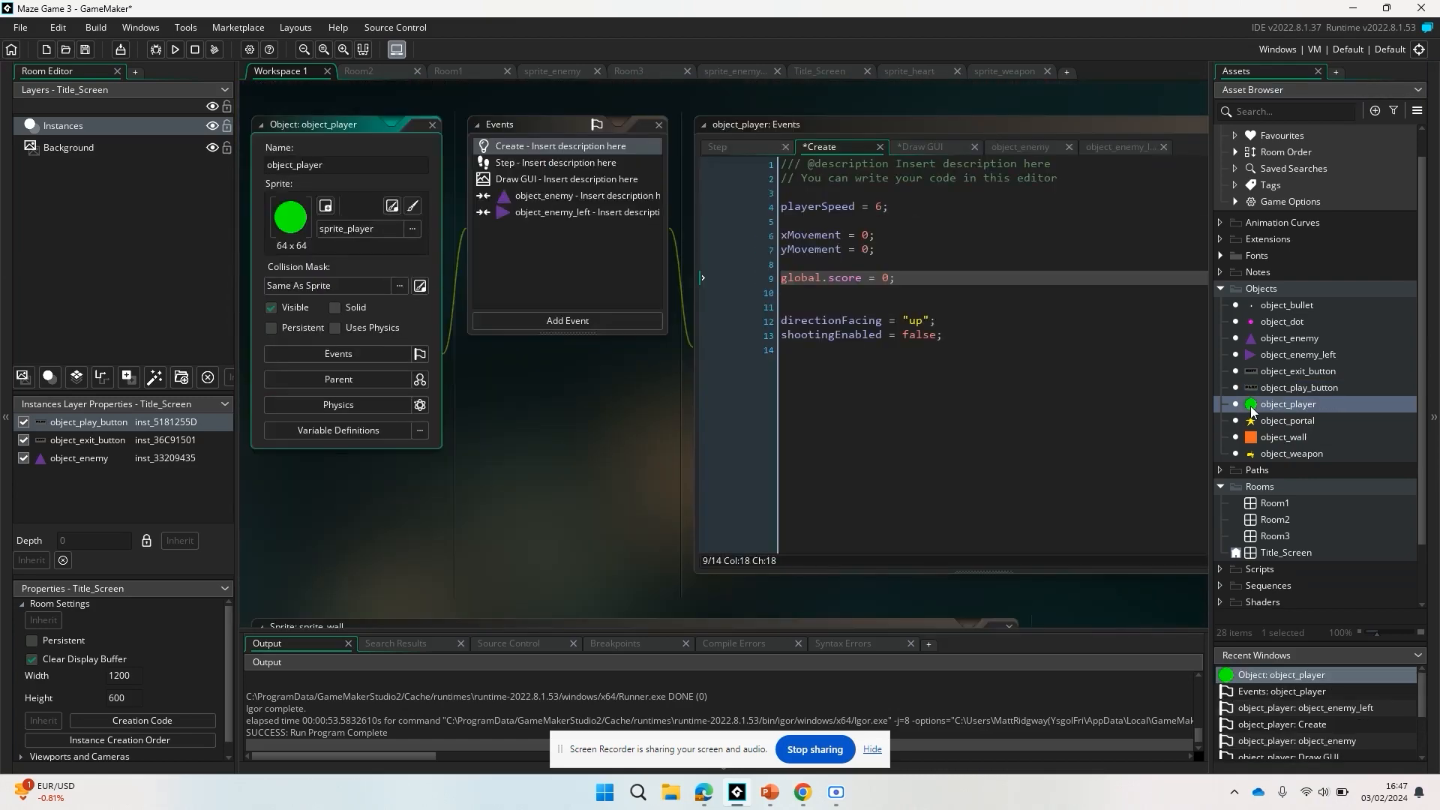
{"action": "left_click", "coordinate": [626, 200]}
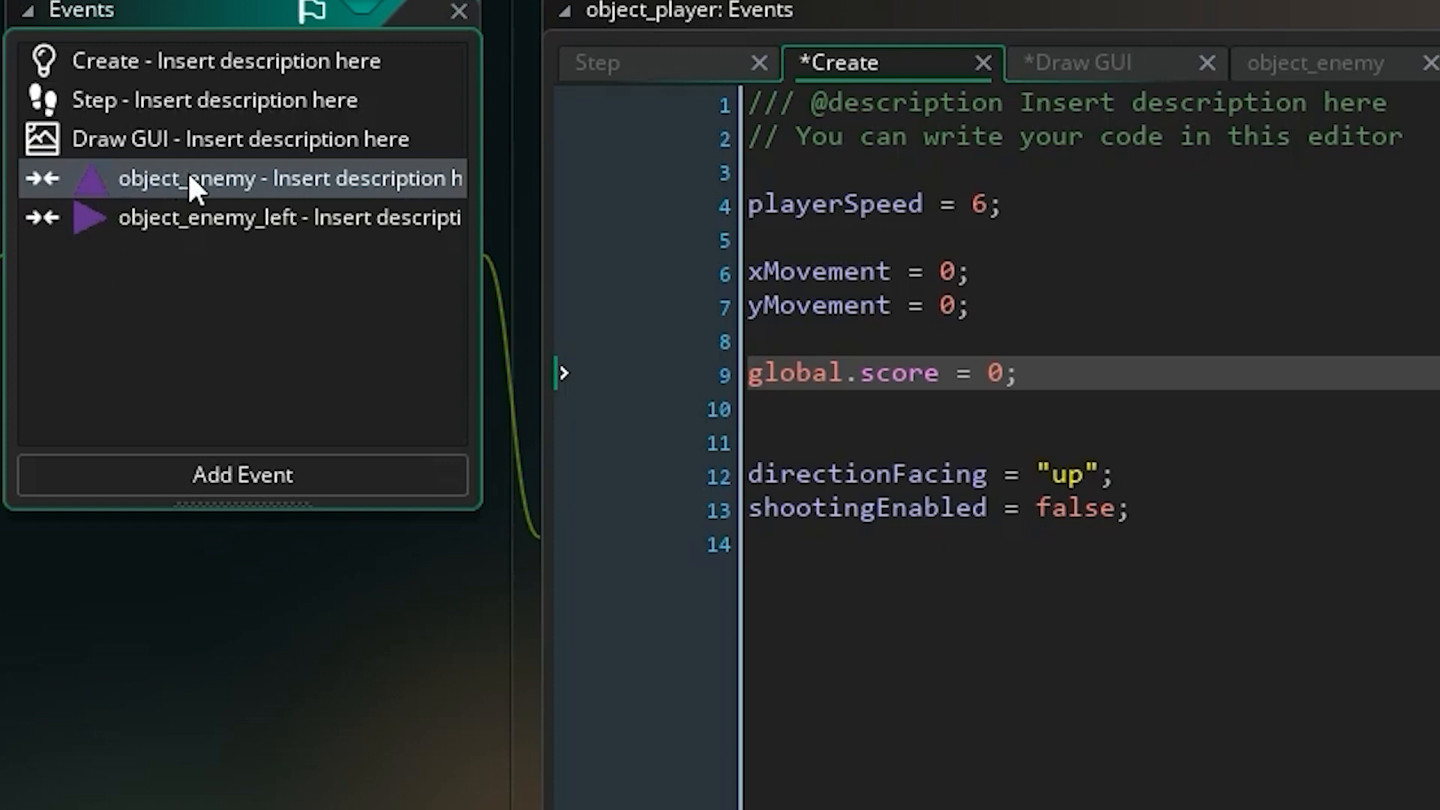
{"action": "left_click", "coordinate": [189, 178]}
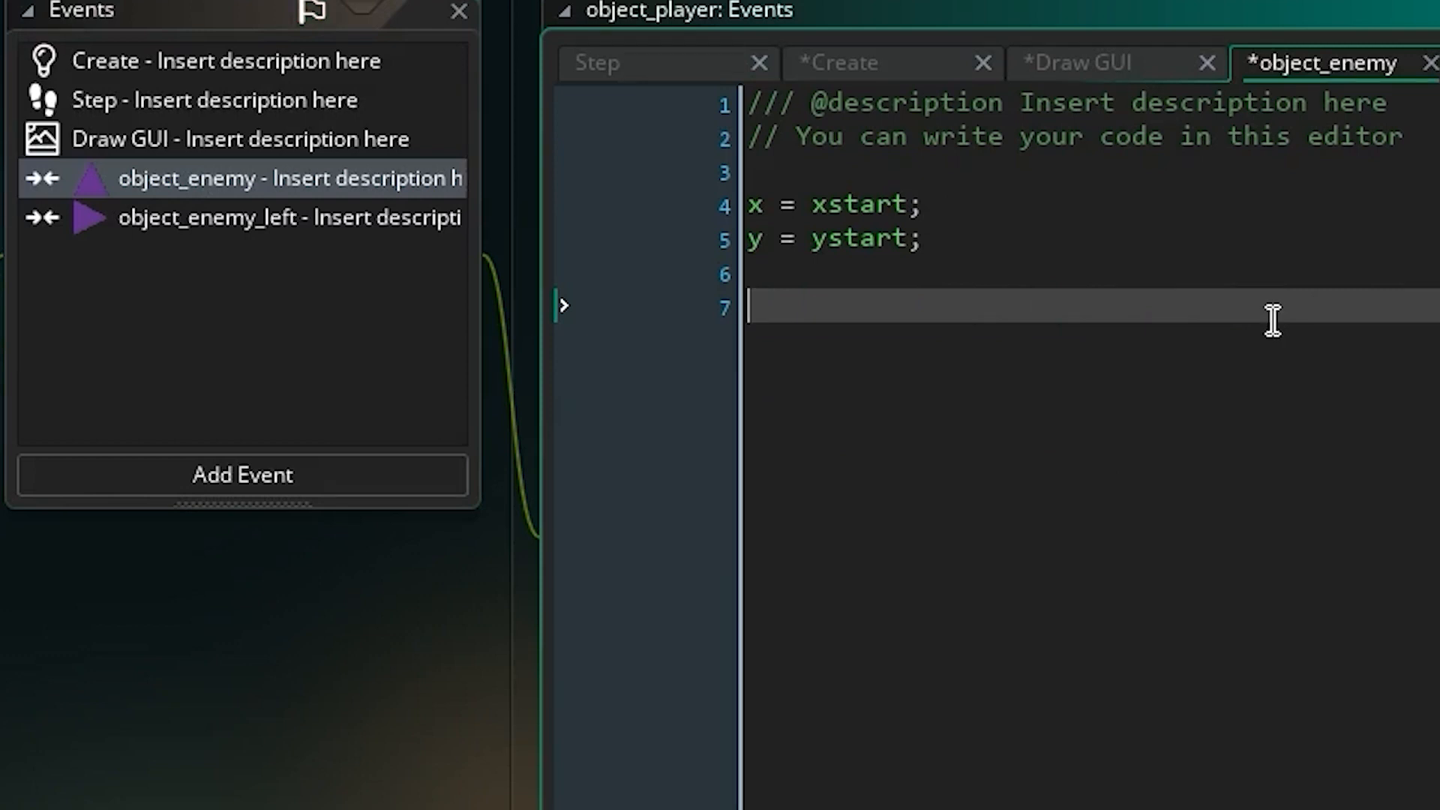
{"action": "type", "text": "global.liv"}
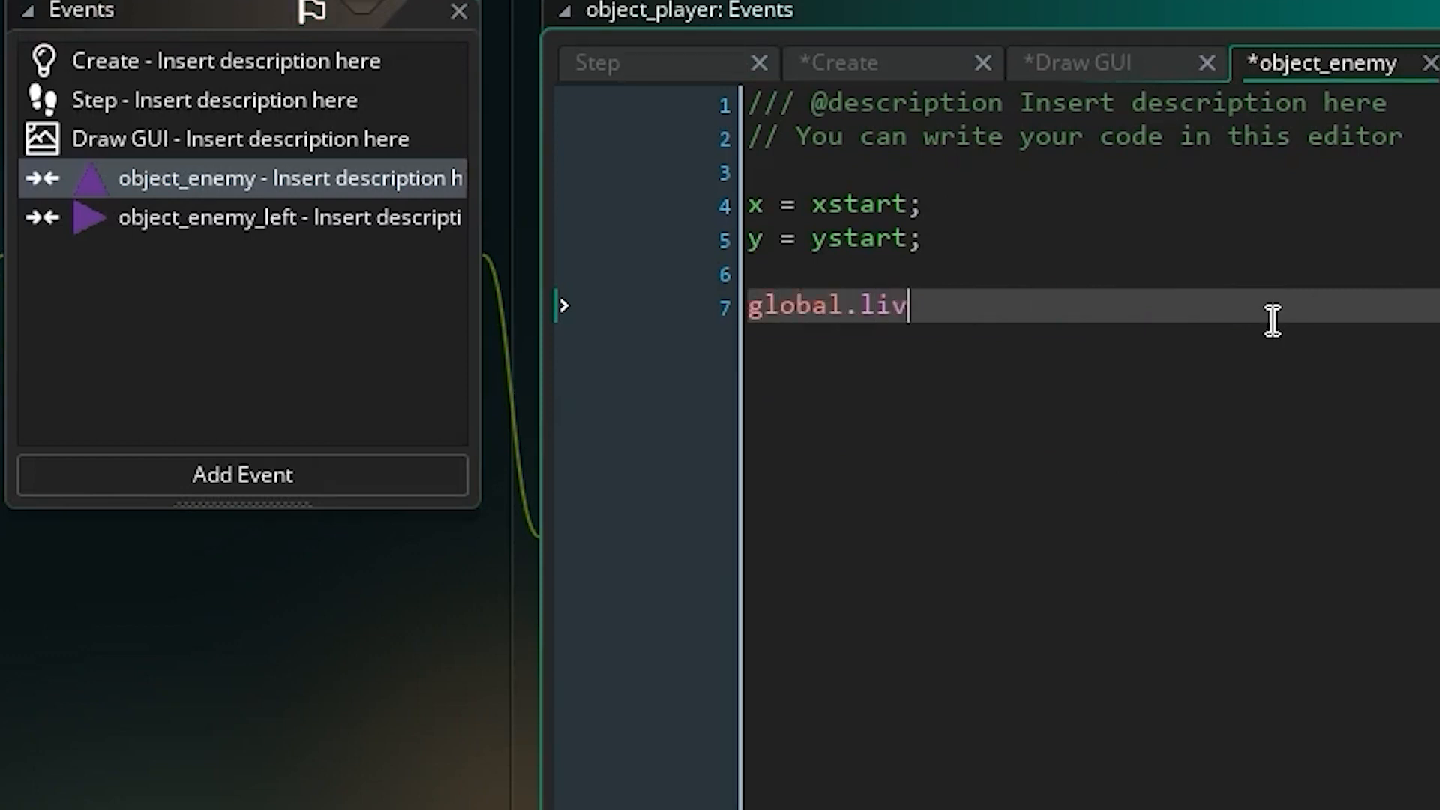
{"action": "type", "text": "es = global.lives "}
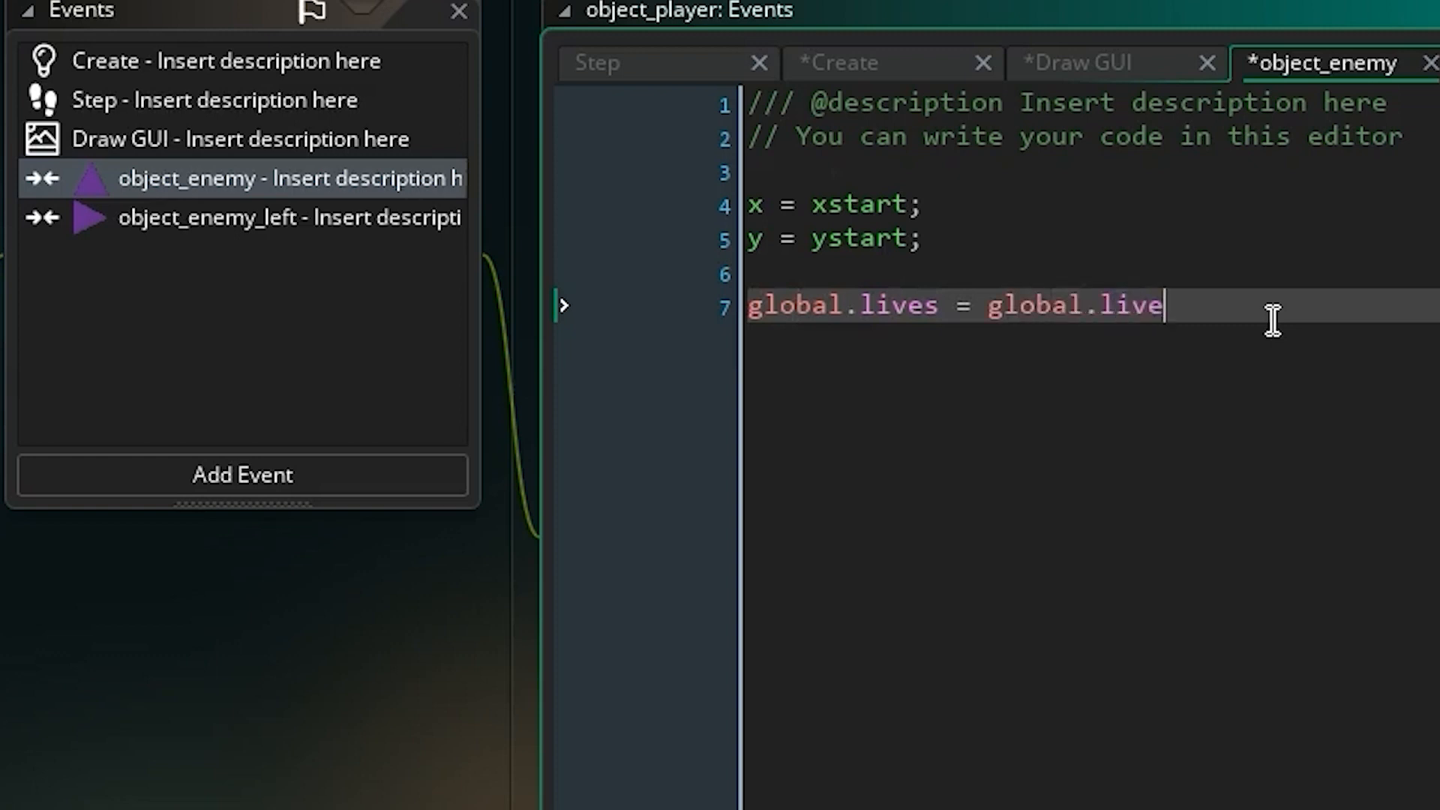
{"action": "type", "text": "-1;"}
Copy the life-deduction line into the player's object_enemy_left collision event, and open the player's Step event.
{"action": "left_click_drag", "start_coordinate": [1305, 304], "coordinate": [724, 315]}
{"action": "key", "text": "ctrl+c"}
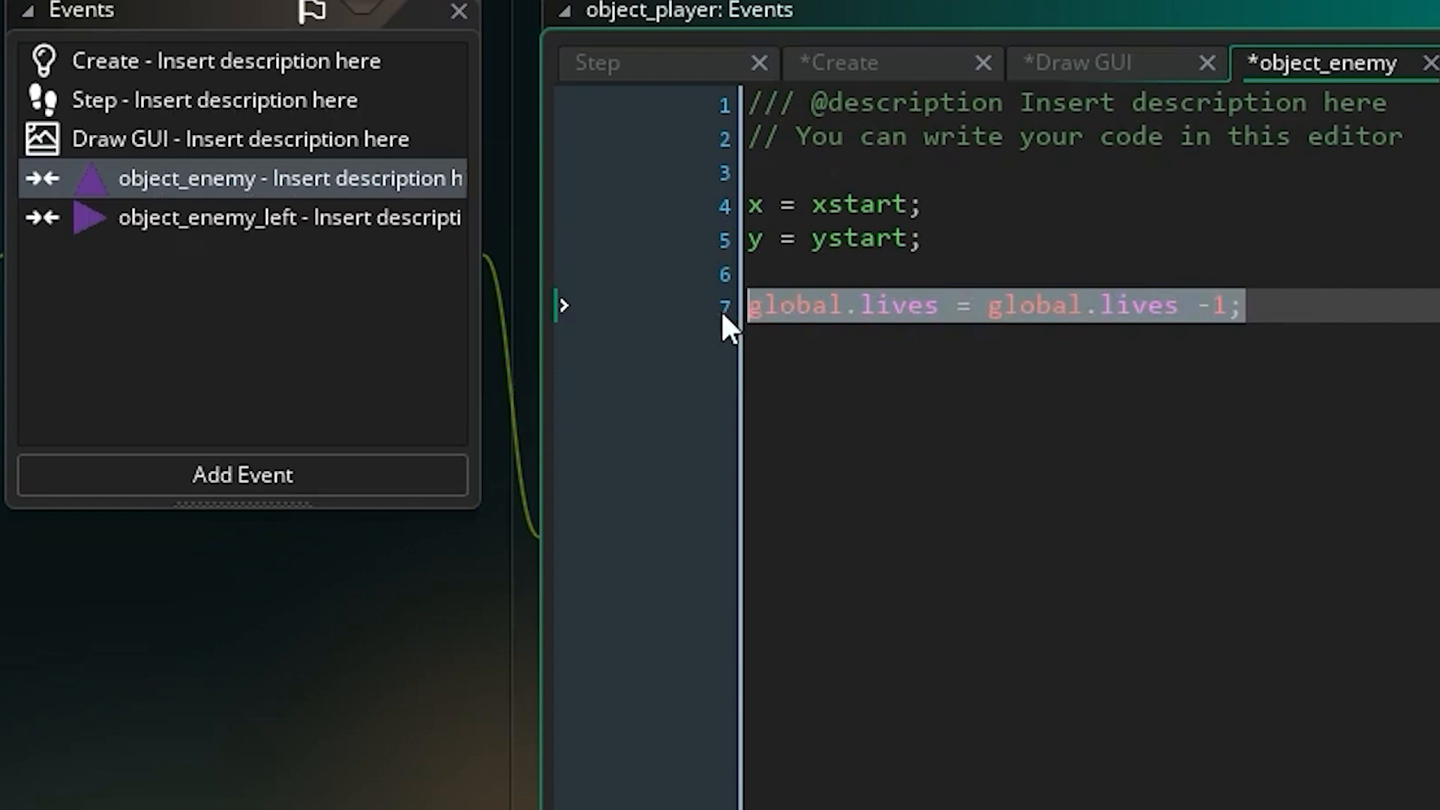
{"action": "left_click", "coordinate": [312, 213]}
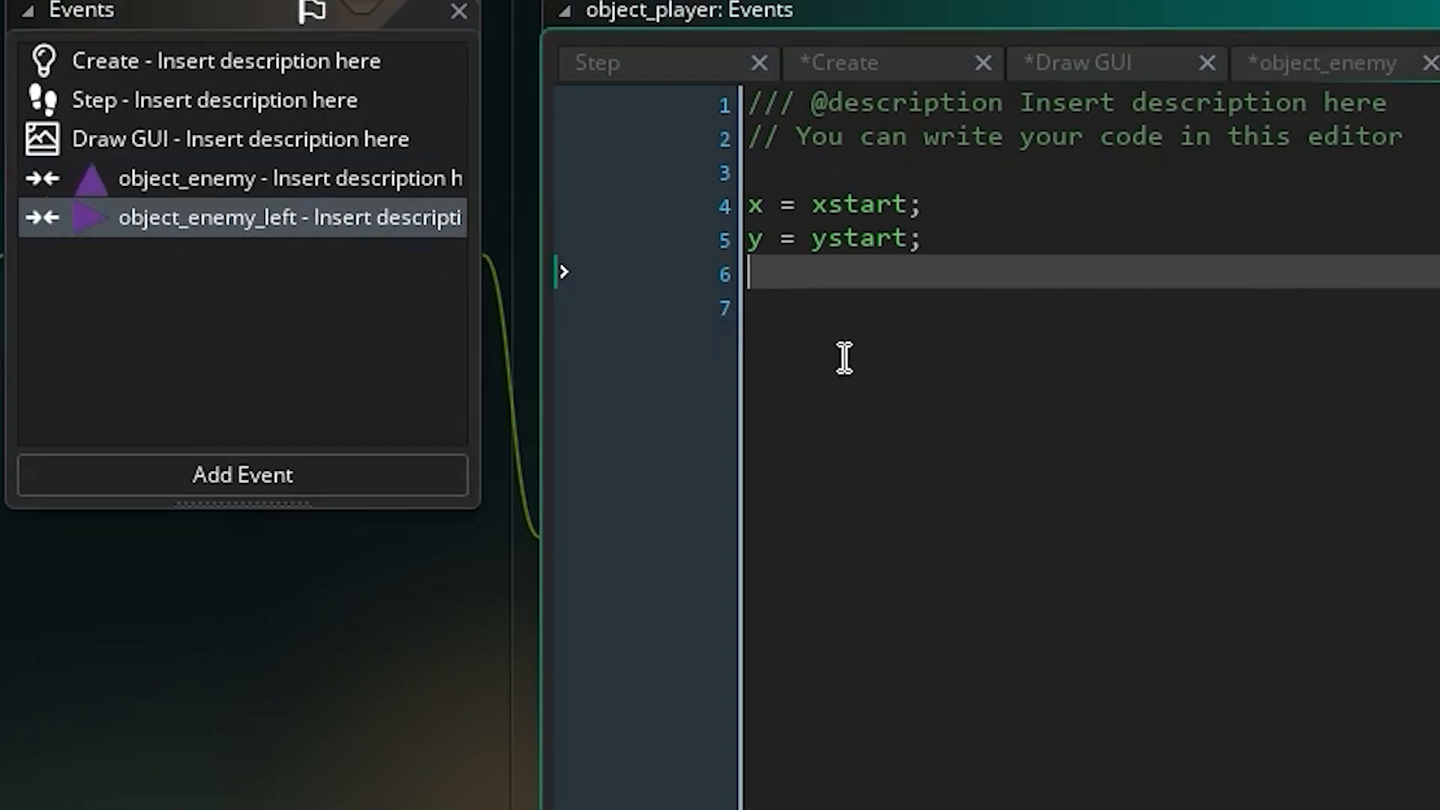
{"action": "key", "text": "ctrl+v"}
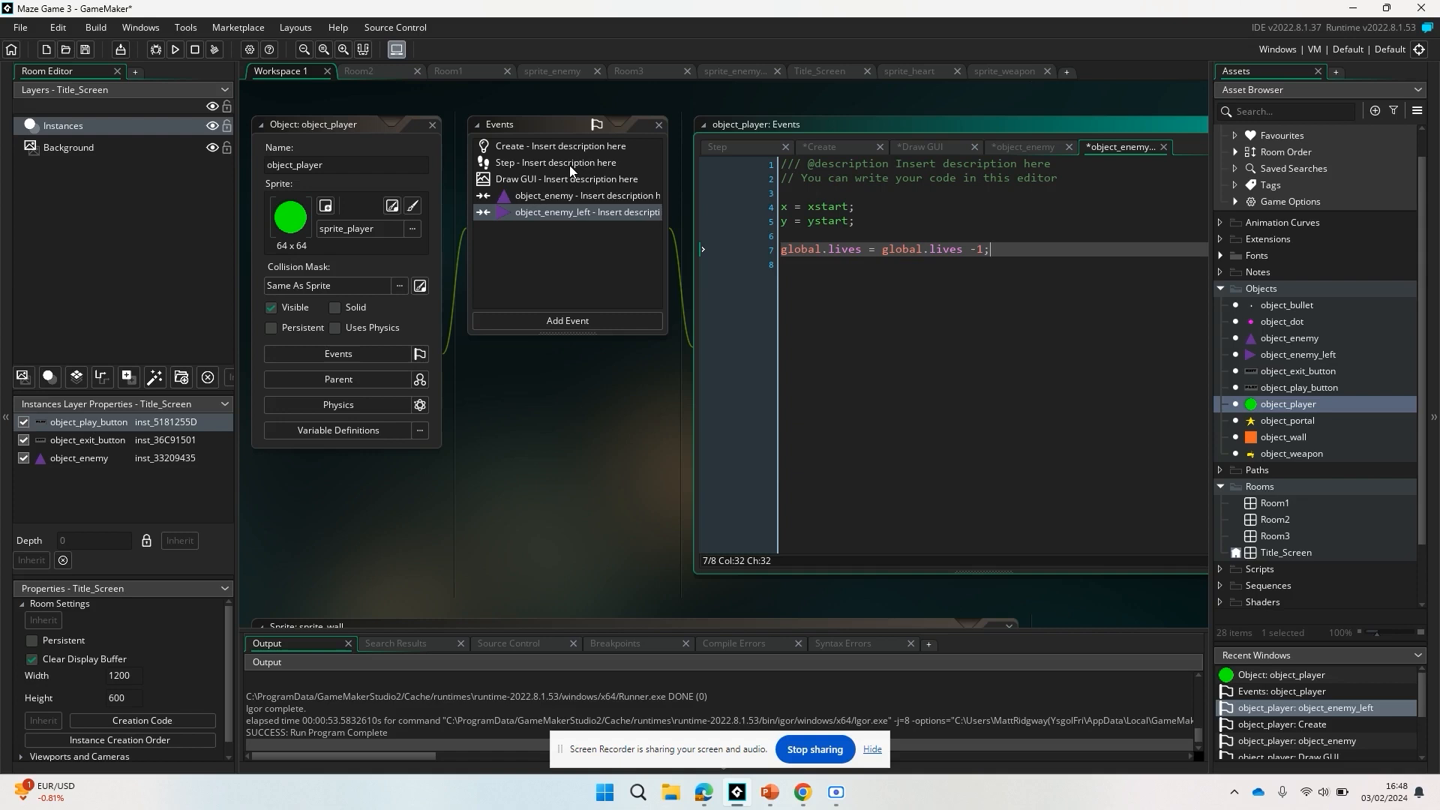
{"action": "left_click", "coordinate": [246, 105]}
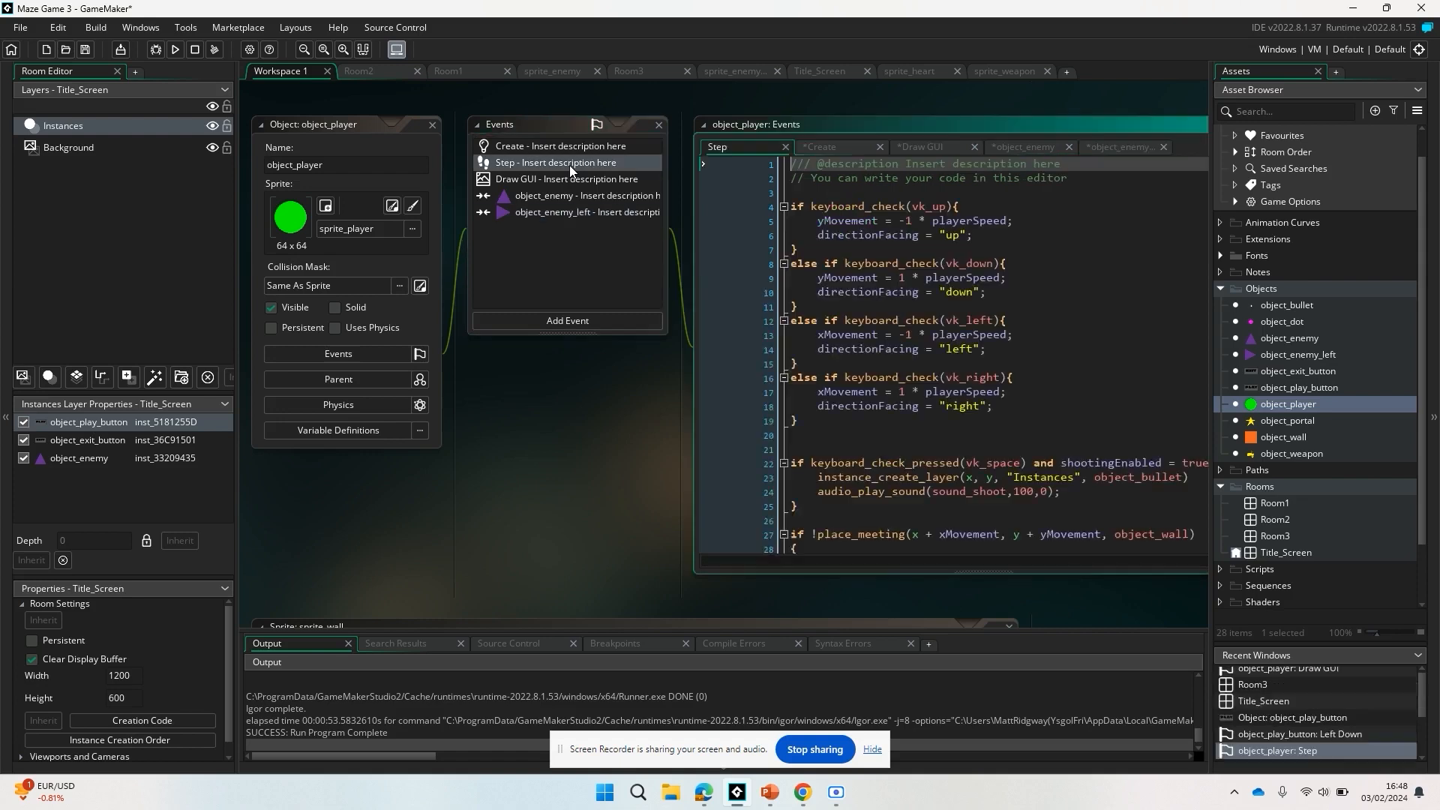
Duplicate the Title_Screen room and open the duplicate.
{"action": "left_click", "coordinate": [1299, 552]}
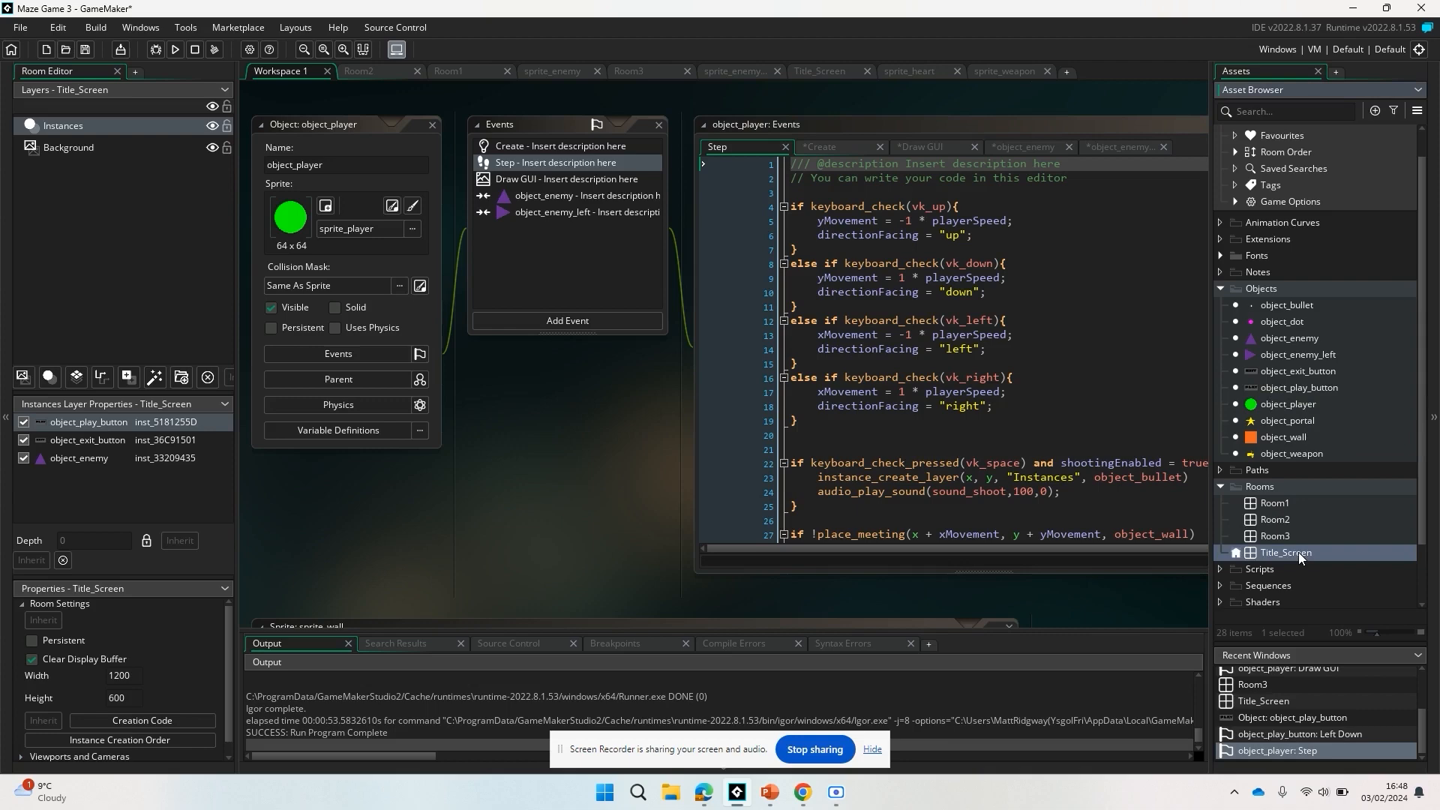
{"action": "double_click", "coordinate": [1298, 552]}
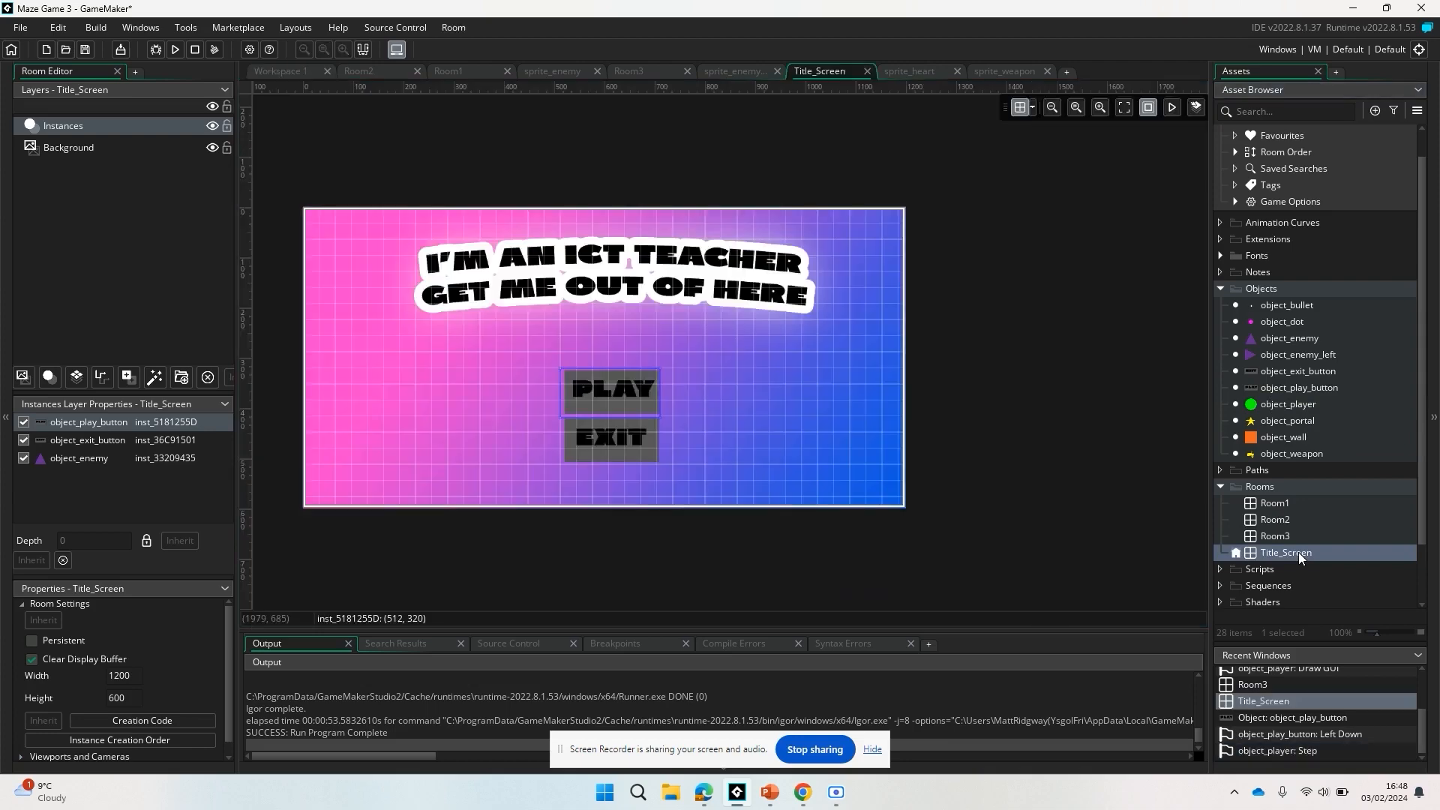
{"action": "right_click", "coordinate": [1273, 553]}
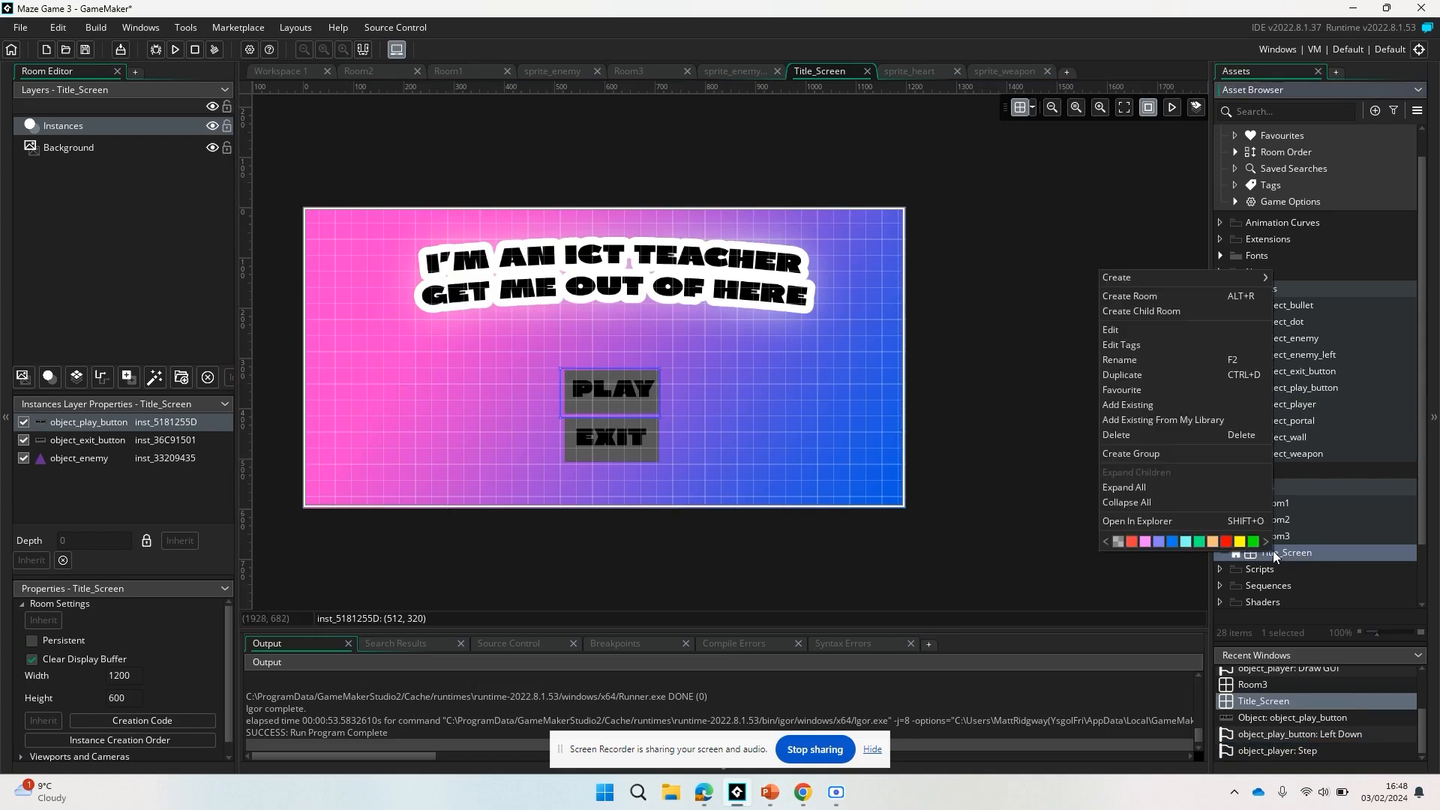
{"action": "left_click", "coordinate": [1164, 381]}
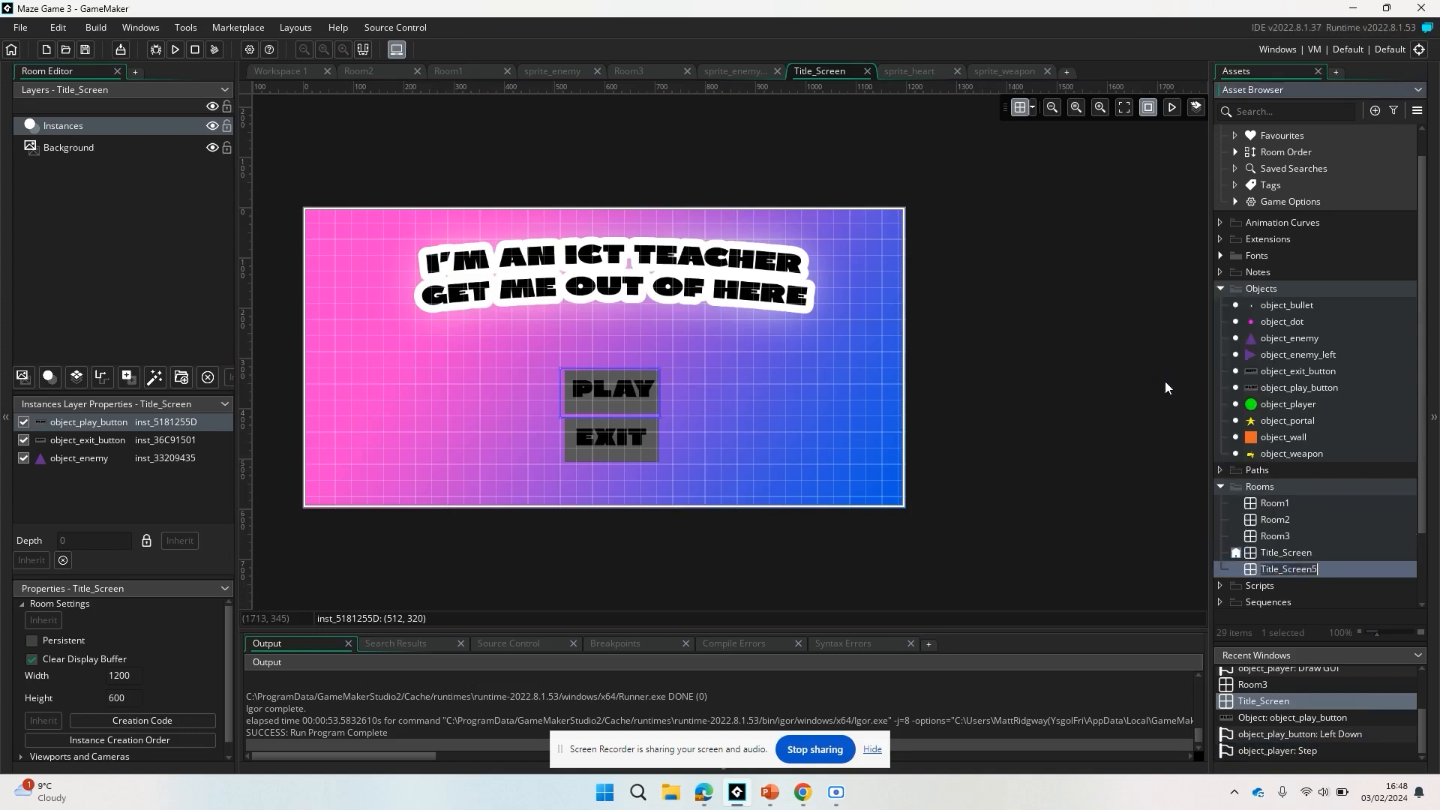
{"action": "left_click", "coordinate": [1338, 572]}
{"action": "double_click", "coordinate": [1288, 569]}
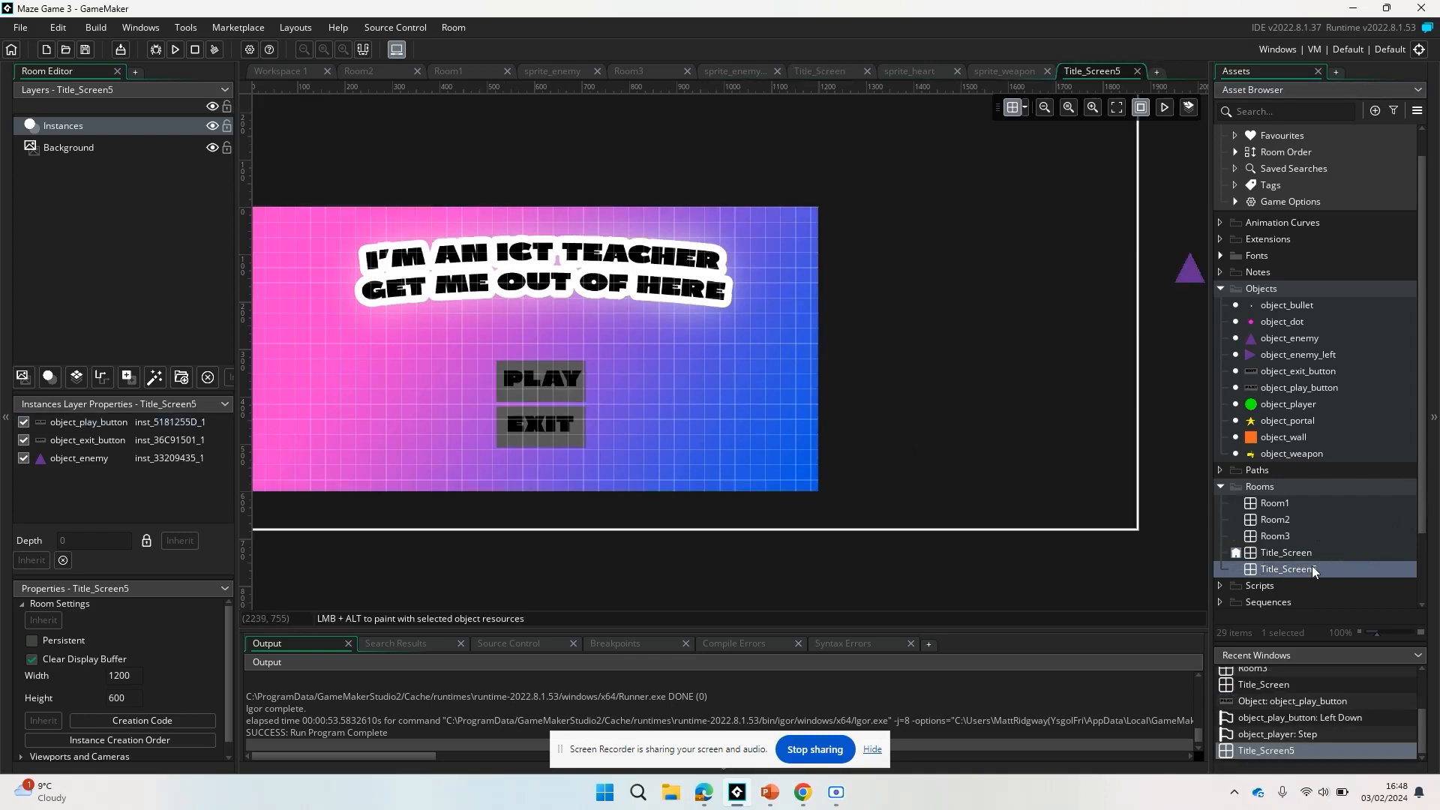
Rename the duplicated title room as Game_Over_Screen.
{"action": "left_click", "coordinate": [1302, 571]}
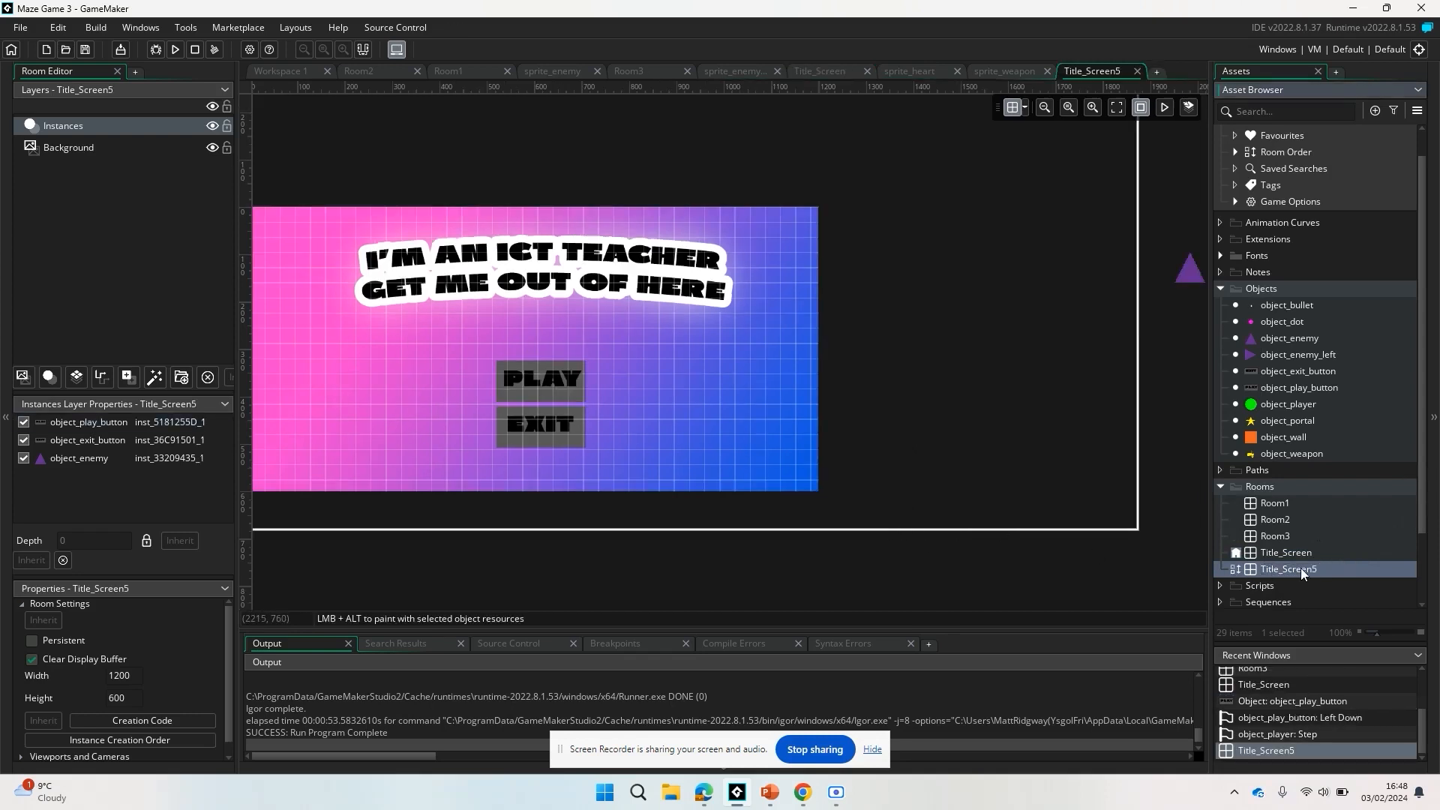
{"action": "right_click", "coordinate": [1301, 568]}
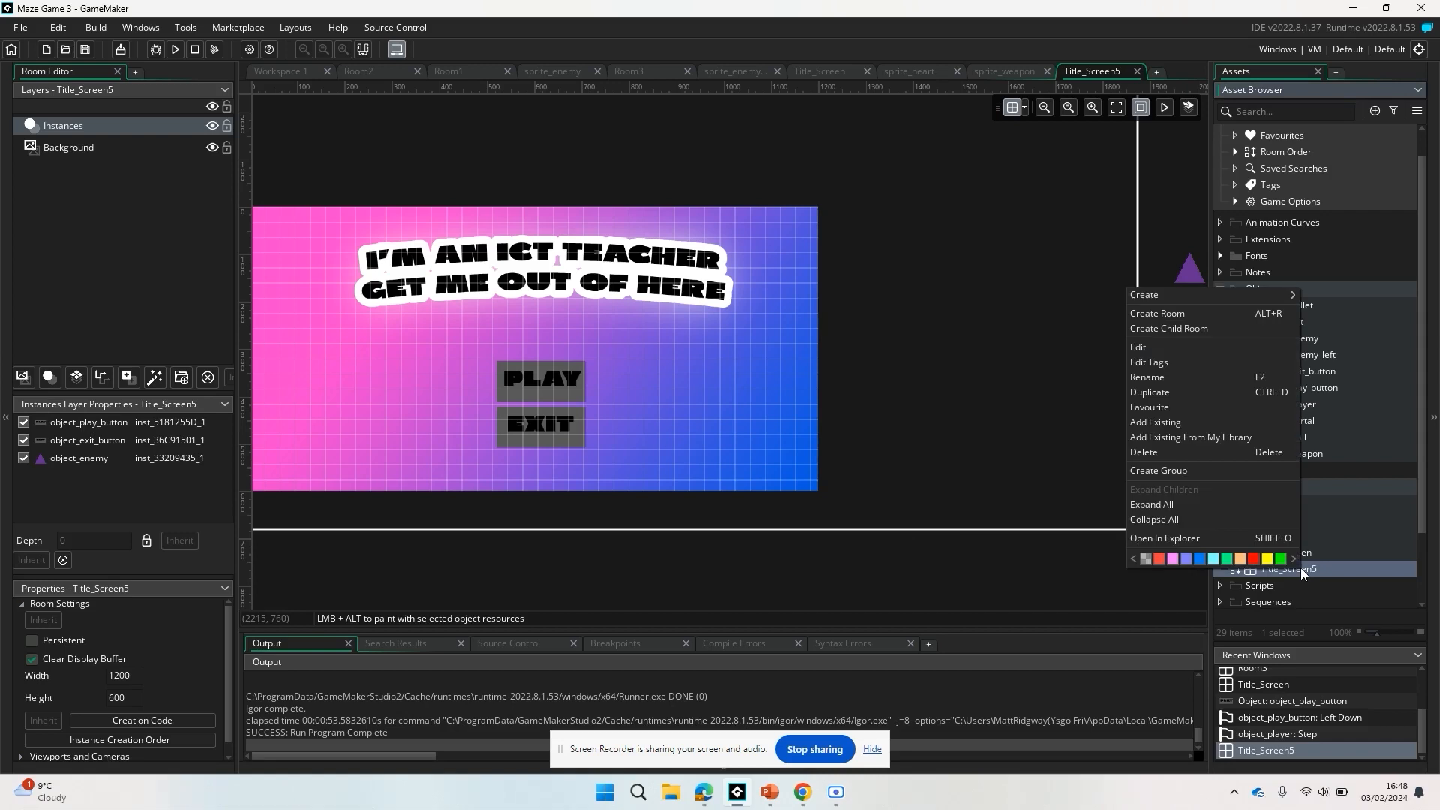
{"action": "left_click", "coordinate": [1175, 376]}
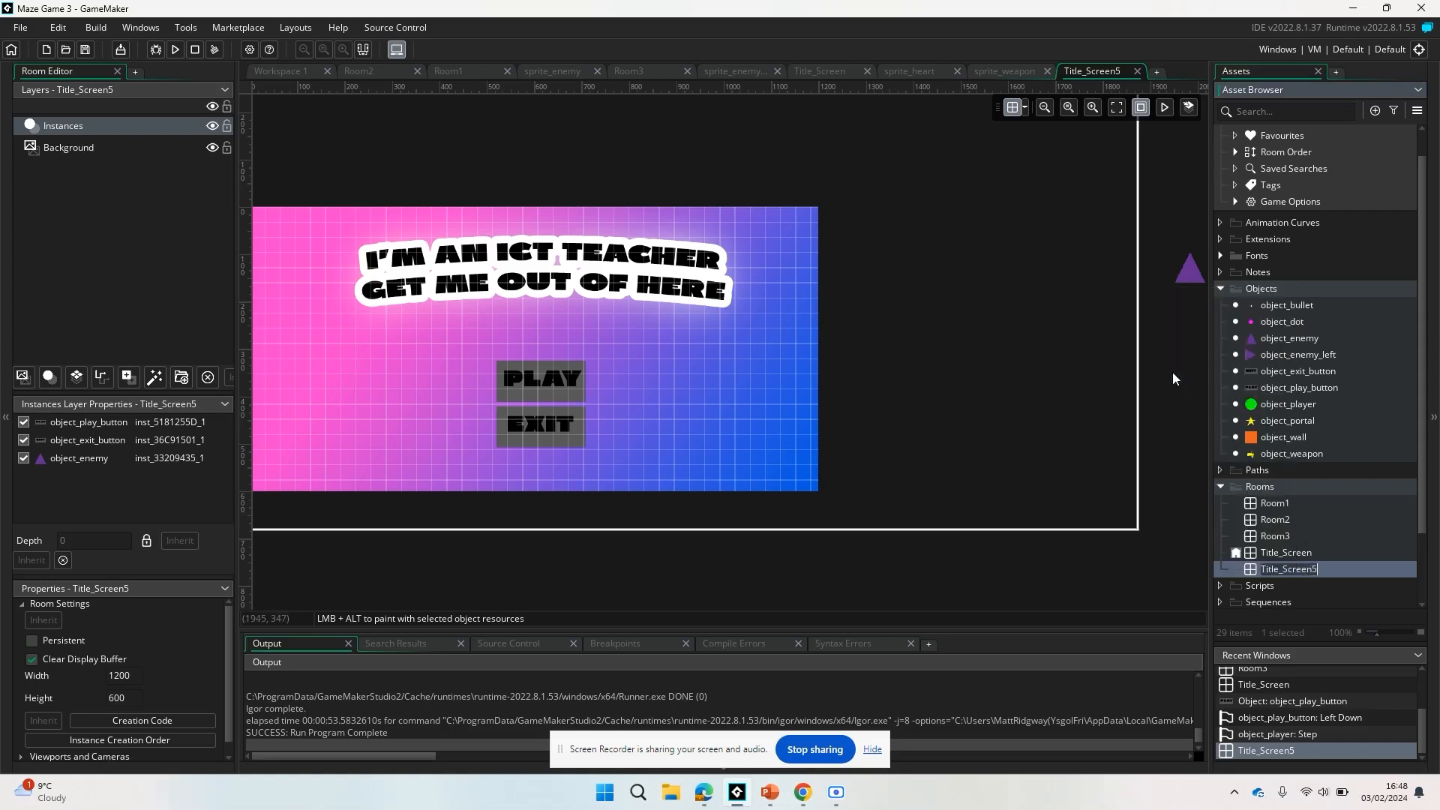
{"action": "type", "text": "Game_Over_Screen"}
{"action": "key", "text": "Return"}
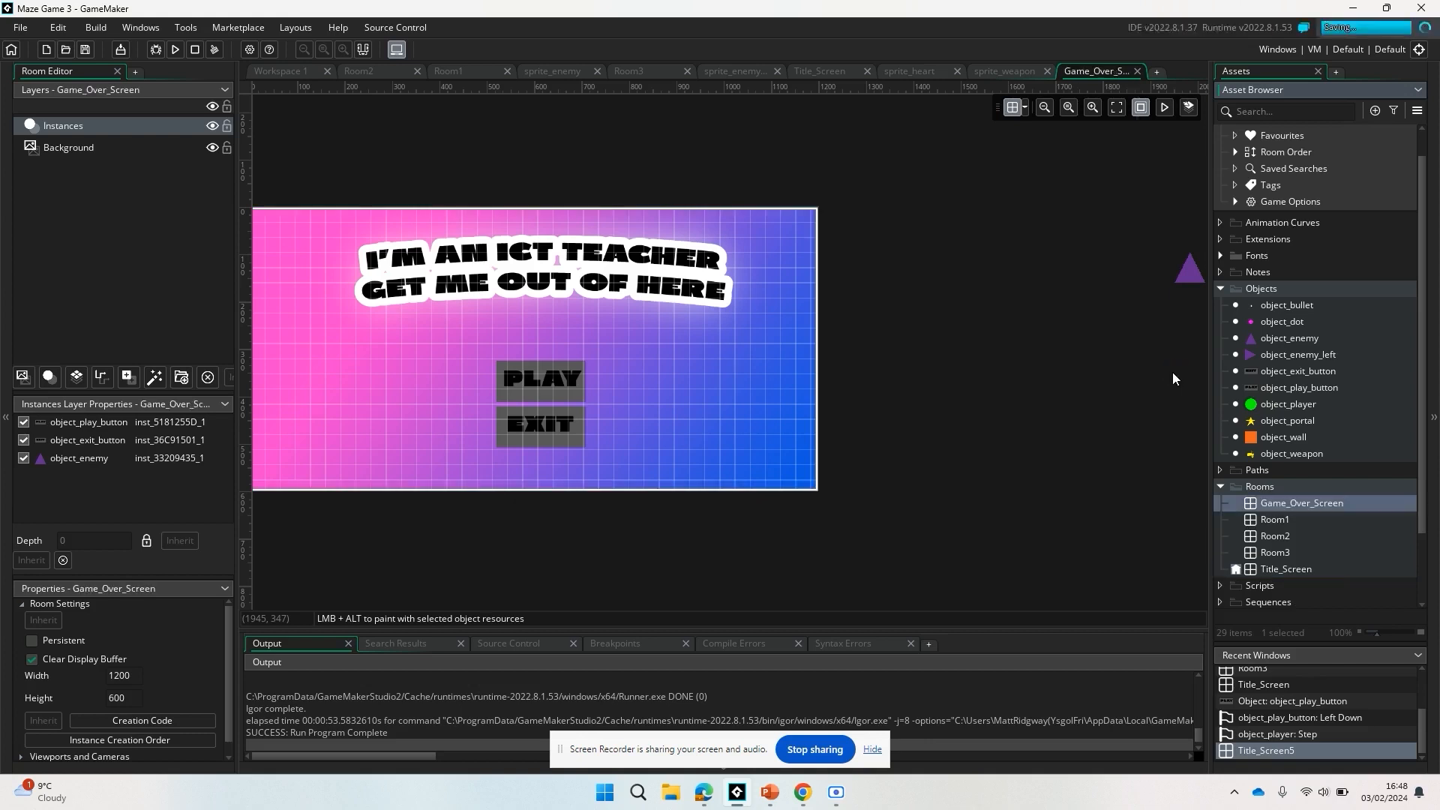
Place the PLAY button at (128, 320) and the EXIT button at (800, 320) in the Game_Over_Screen room.
{"action": "left_click_drag", "start_coordinate": [542, 375], "coordinate": [365, 387]}
{"action": "left_click_drag", "start_coordinate": [555, 429], "coordinate": [711, 392]}
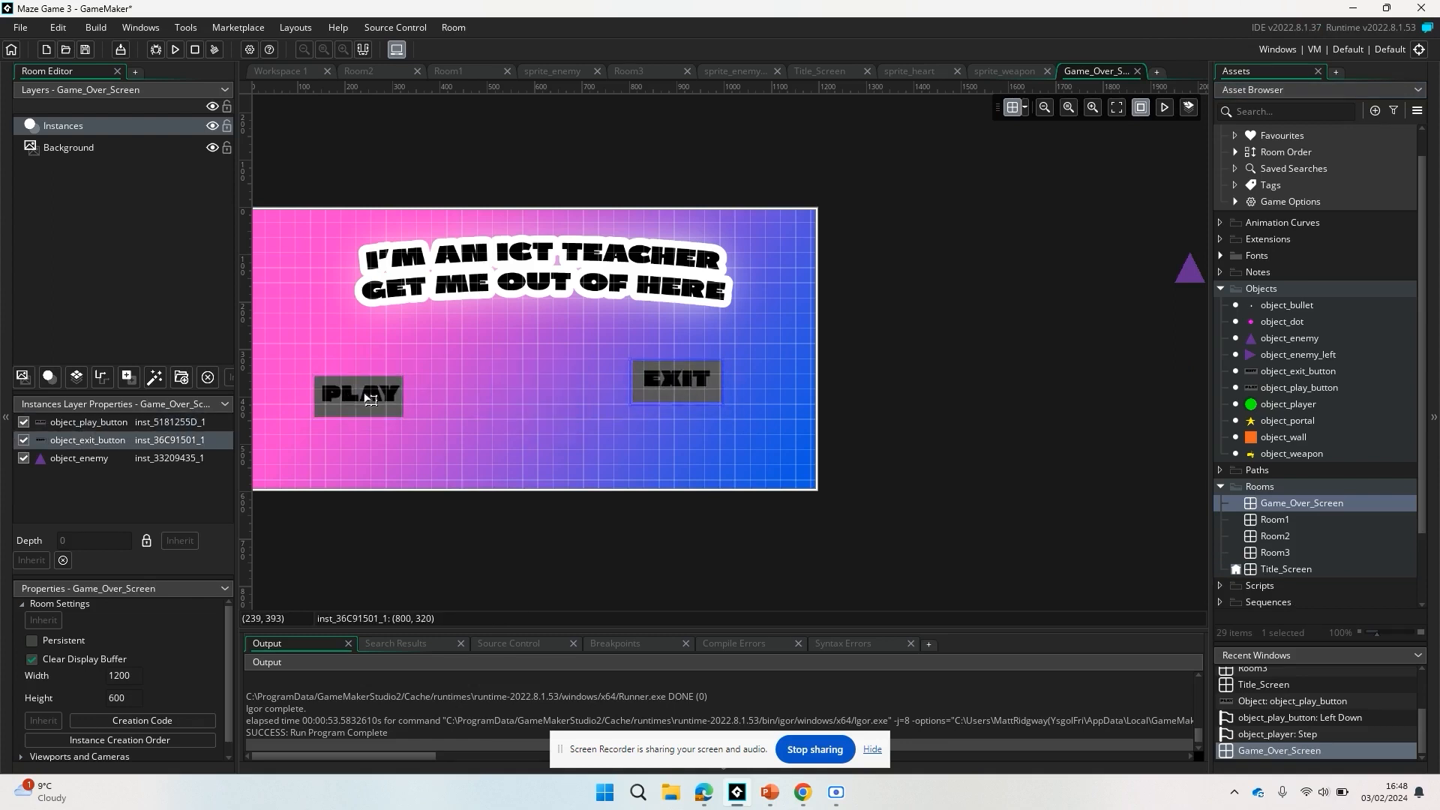
{"action": "left_click_drag", "start_coordinate": [353, 402], "coordinate": [361, 382]}
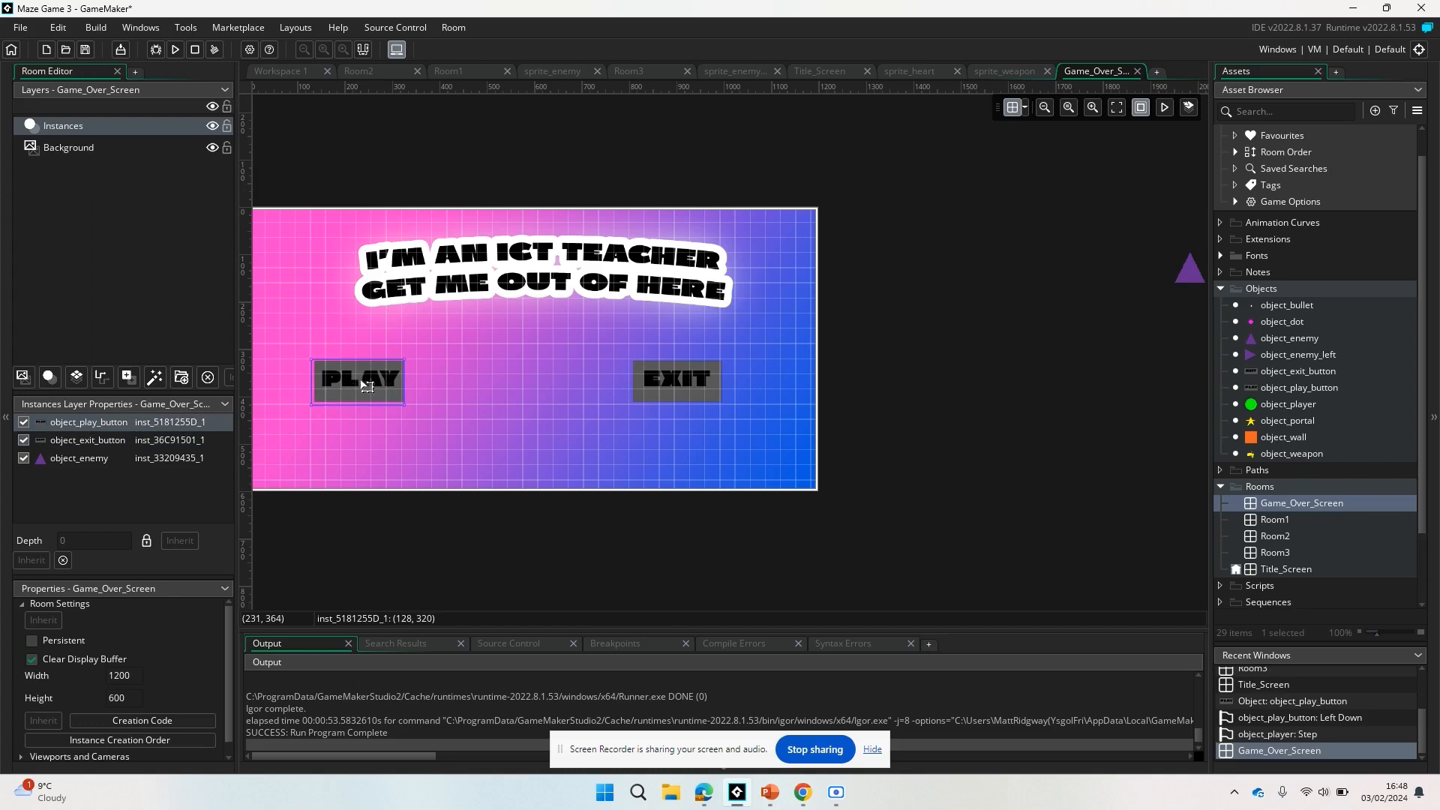
Check the Title_Screen room's layout and return to the Game_Over_Screen room.
{"action": "double_click", "coordinate": [1286, 569]}
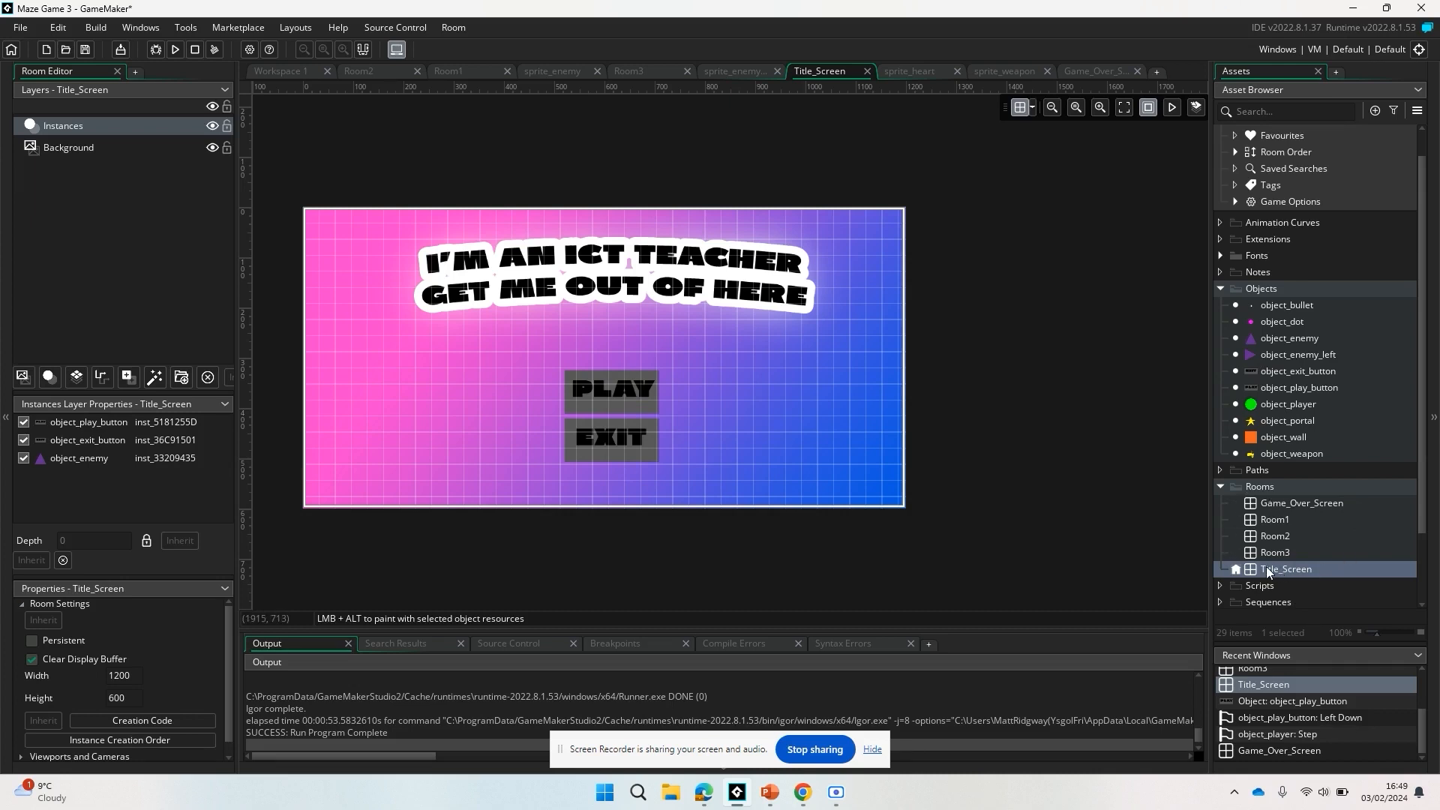
{"action": "double_click", "coordinate": [1312, 496]}
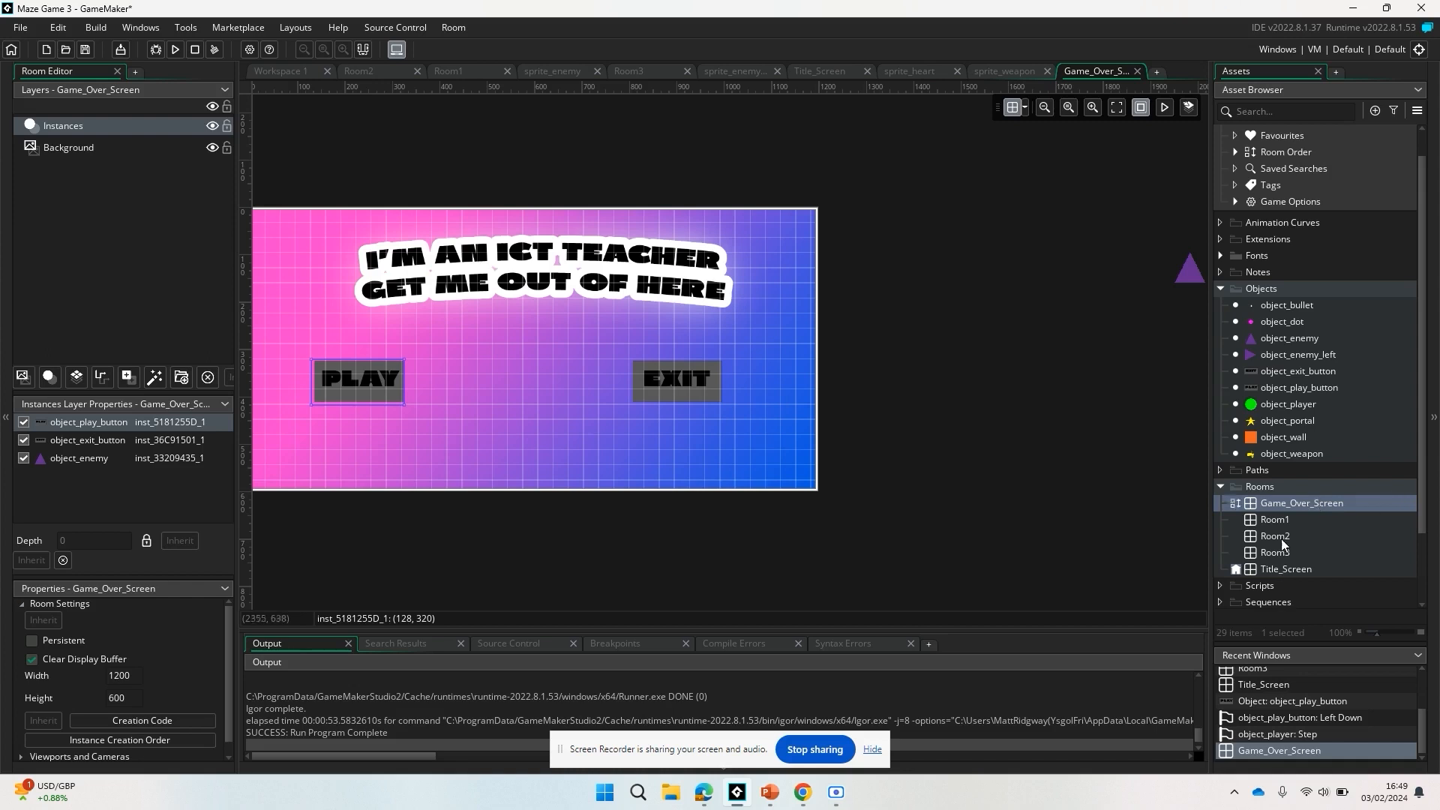
Remove the background layer's sprite in the Game_Over_Screen room and set the background colour to black.
{"action": "scroll", "coordinate": [487, 385], "scroll_direction": "left", "scroll_amount": 2}
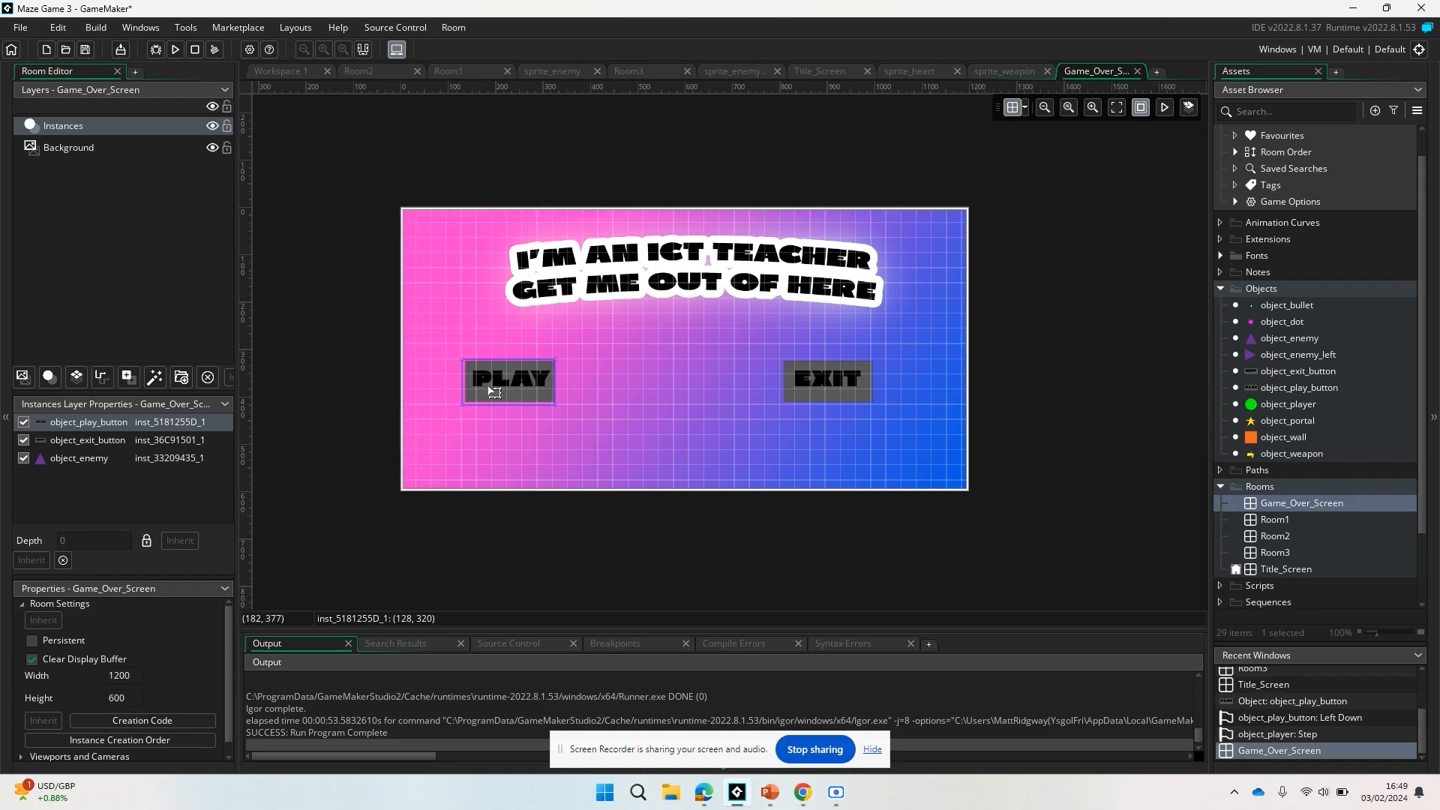
{"action": "left_click", "coordinate": [138, 147]}
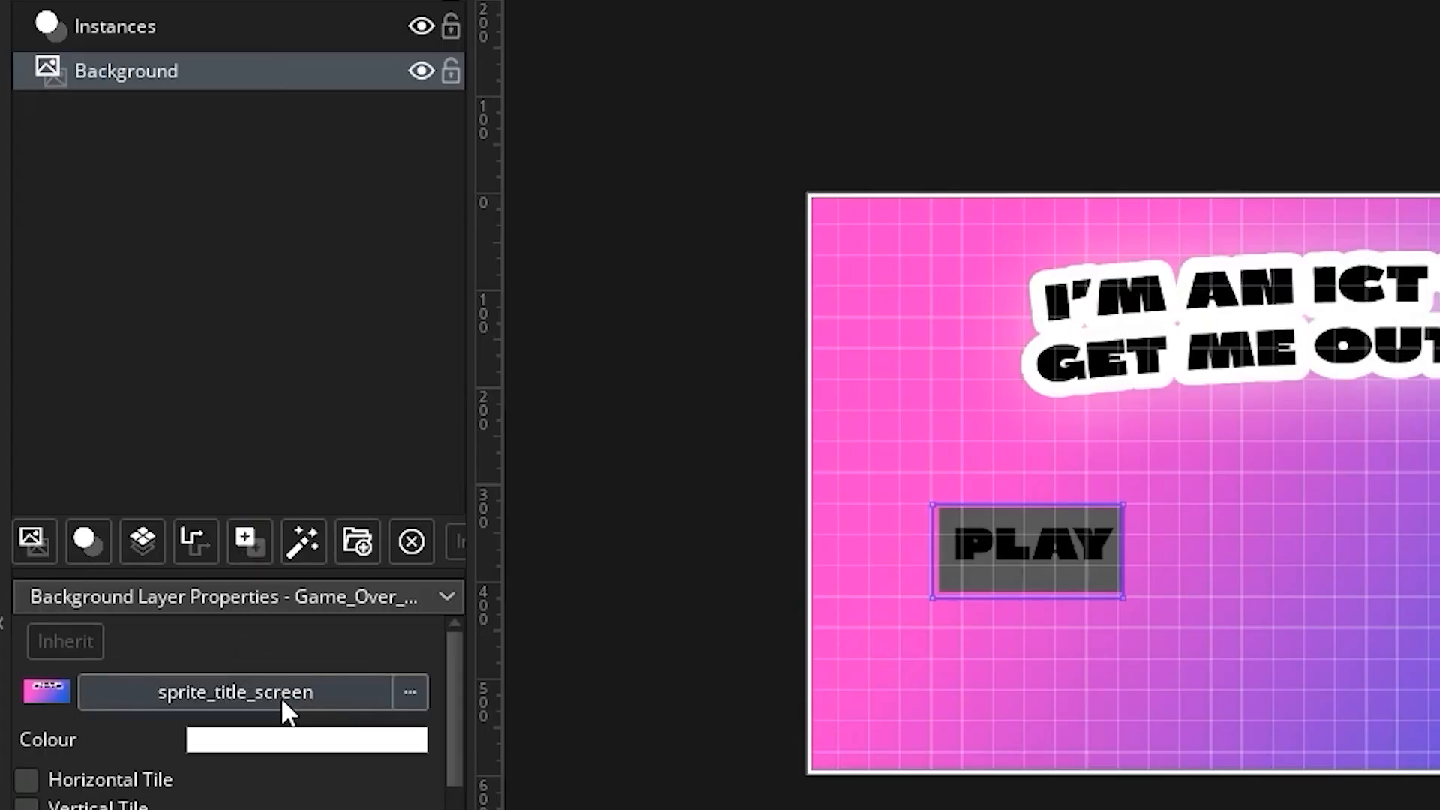
{"action": "left_click", "coordinate": [282, 694]}
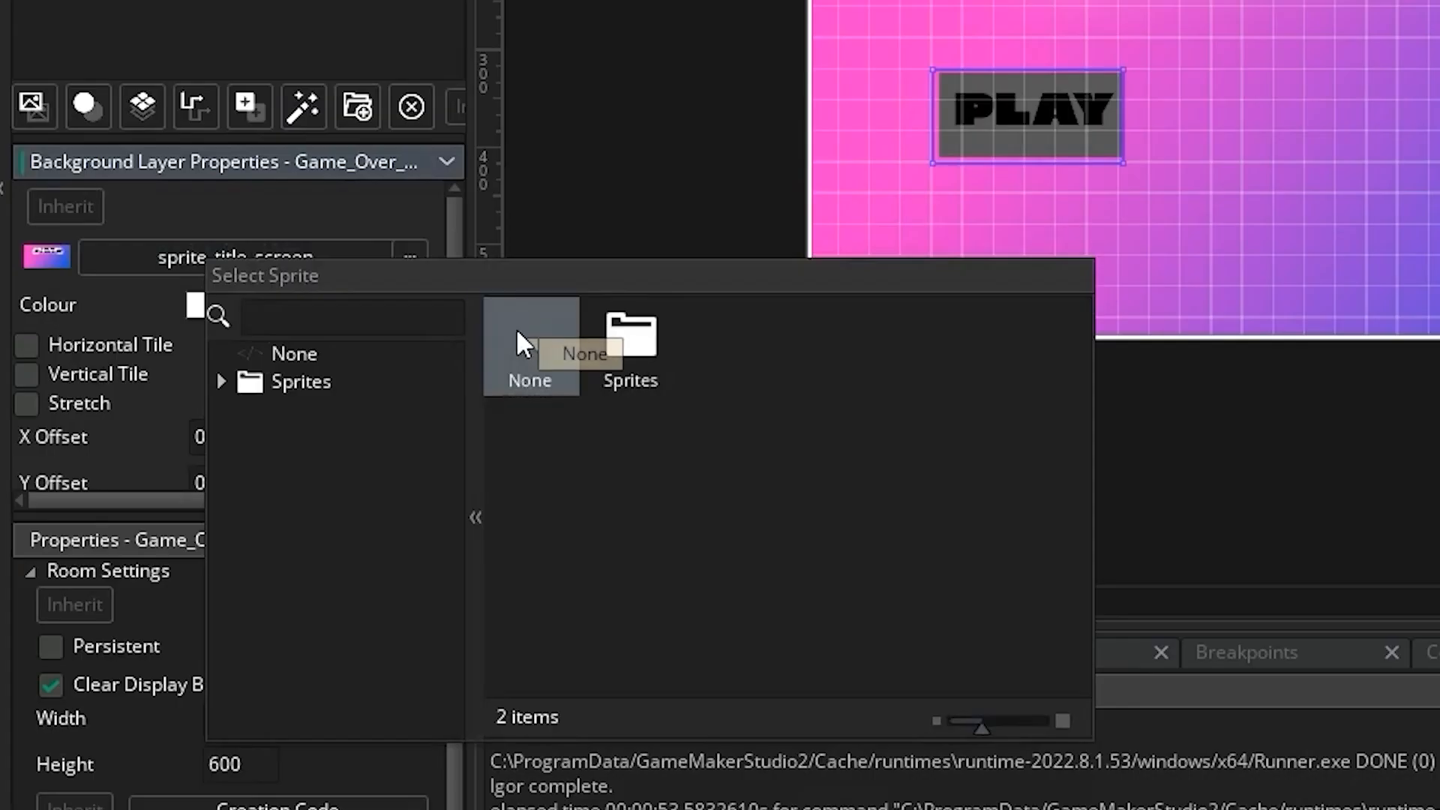
{"action": "double_click", "coordinate": [516, 330]}
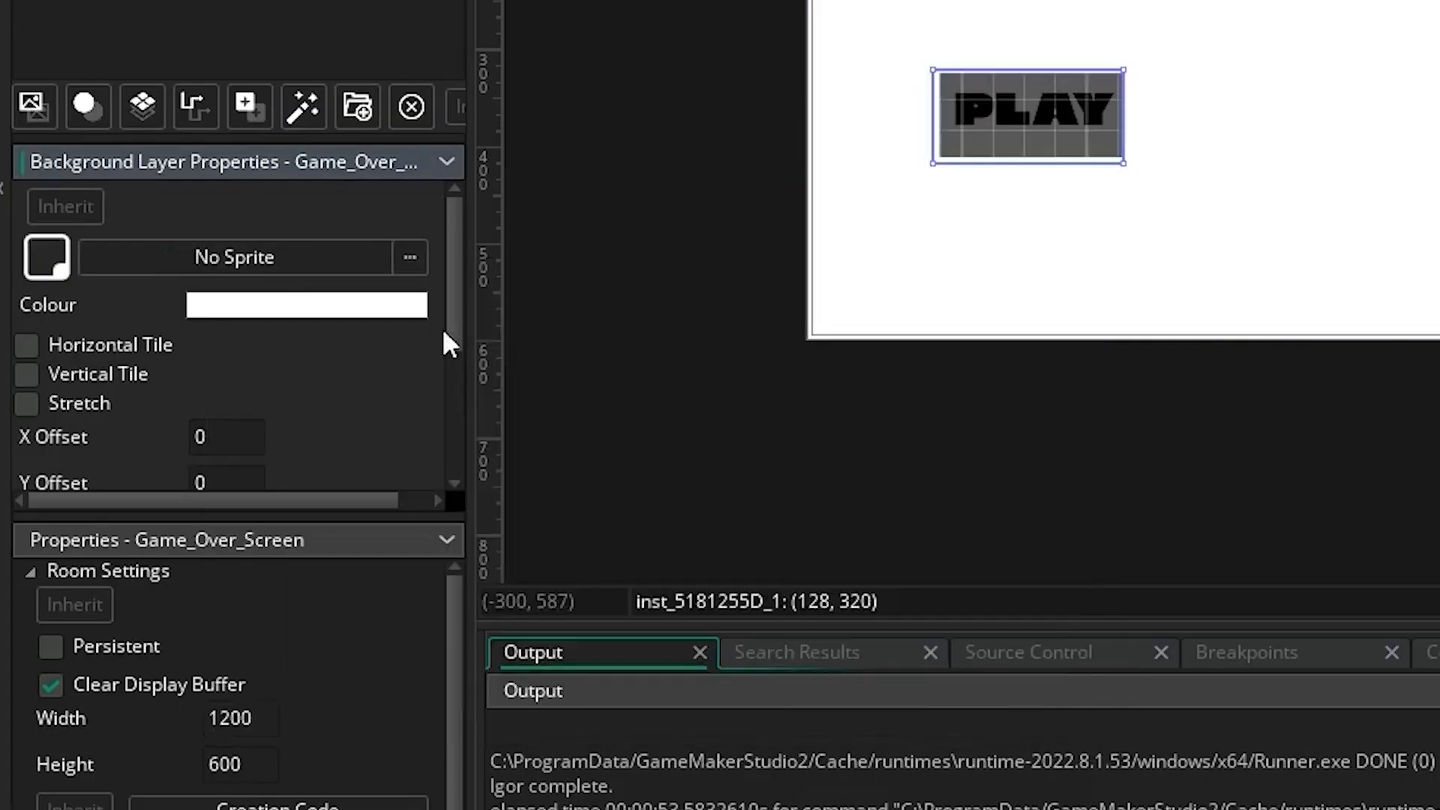
{"action": "left_click", "coordinate": [323, 306]}
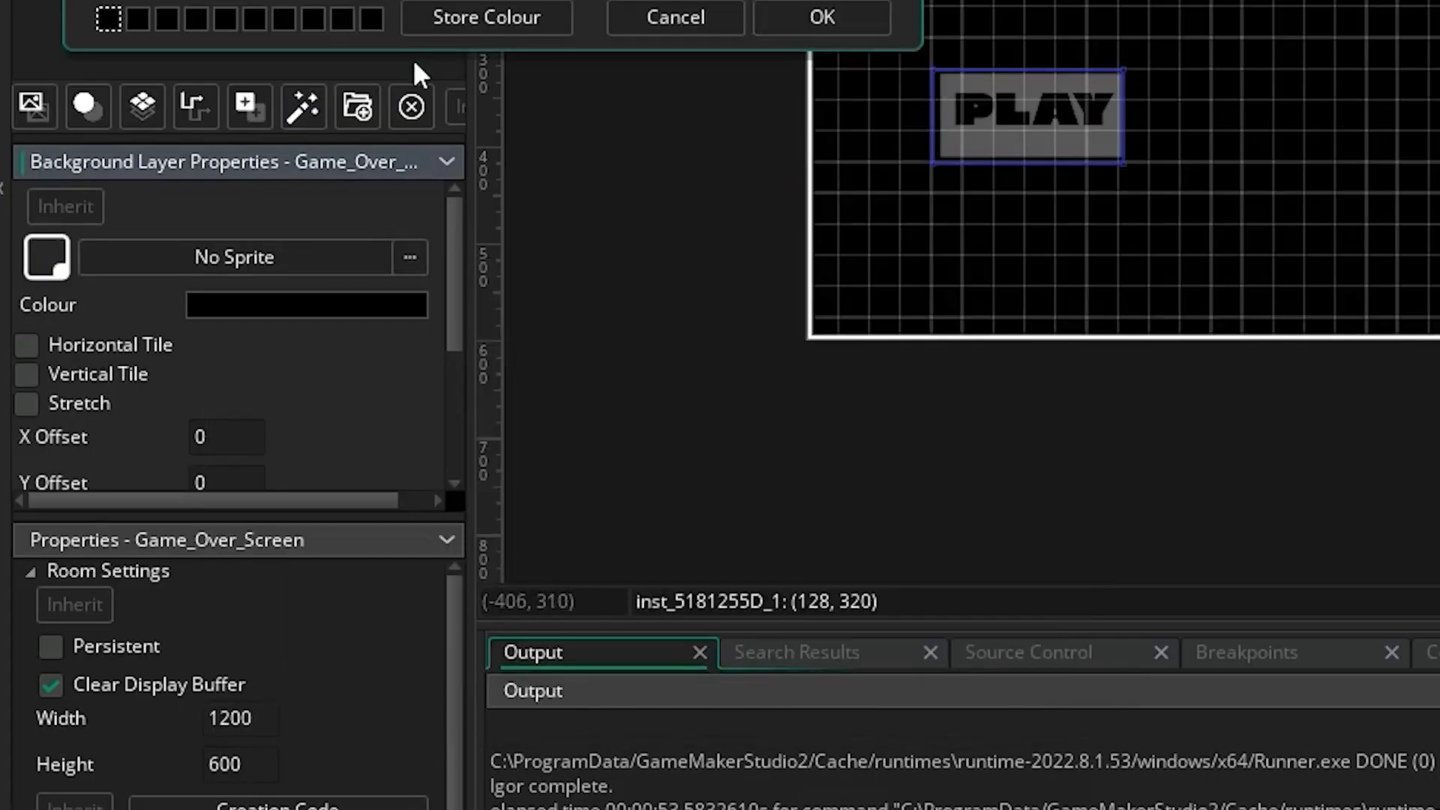
{"action": "left_click", "coordinate": [815, 20]}
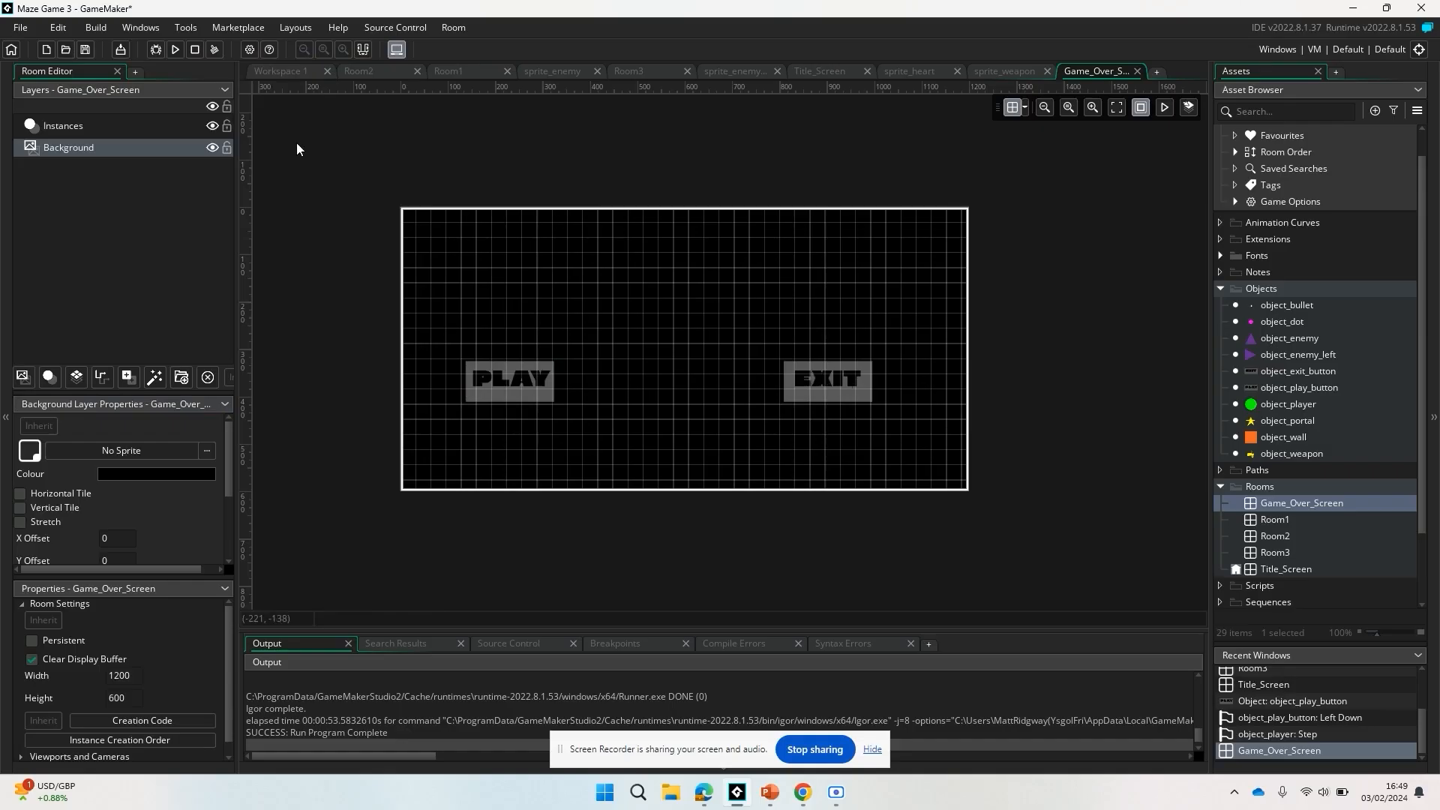
Move the EXIT button instance to (864, 320) and delete the PLAY button instance from the Game_Over_Screen room.
{"action": "left_click", "coordinate": [98, 132]}
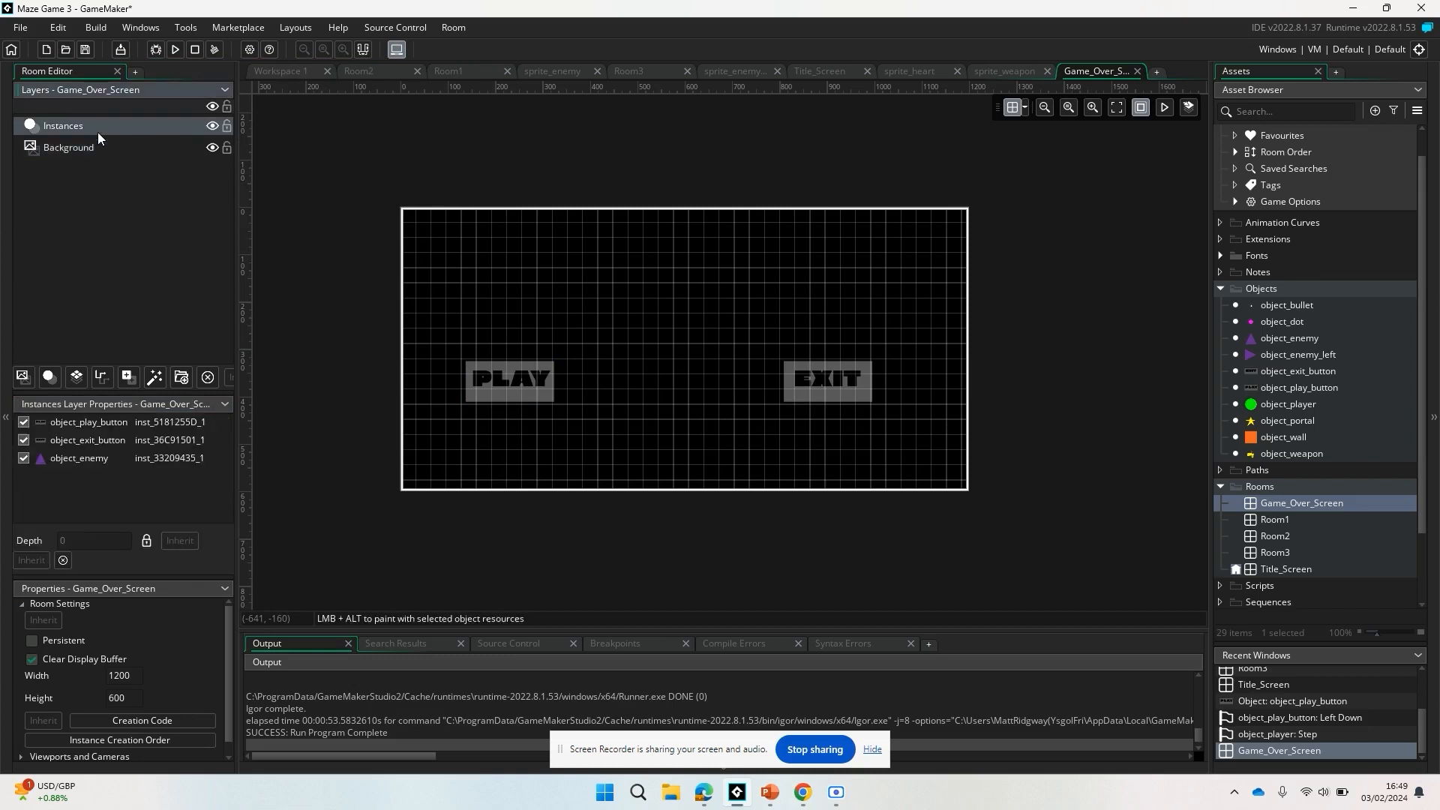
{"action": "left_click_drag", "start_coordinate": [830, 381], "coordinate": [862, 382]}
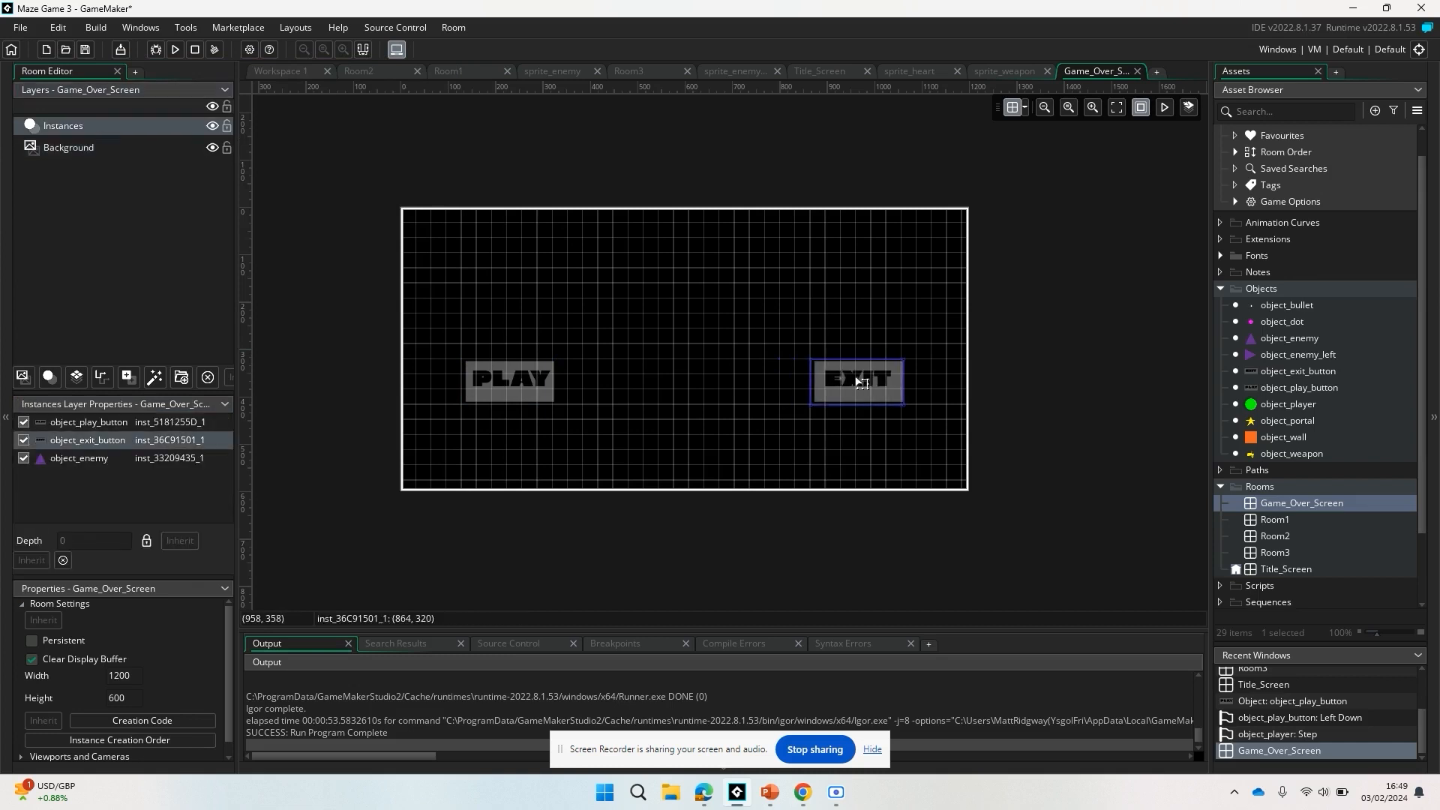
{"action": "left_click_drag", "start_coordinate": [533, 394], "coordinate": [568, 401]}
{"action": "key", "text": "Delete"}
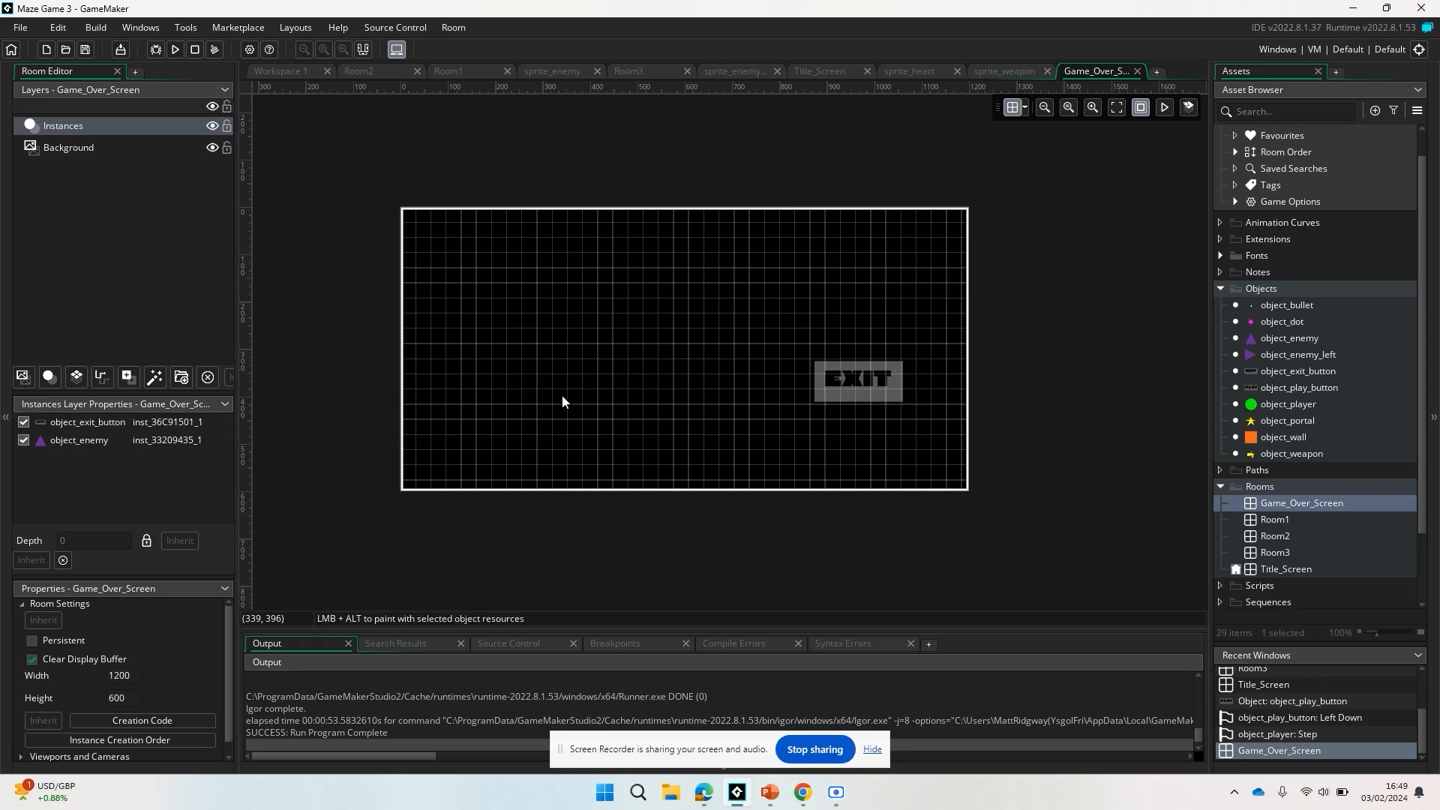
Duplicate object_play_button and name the copy object_title_button.
{"action": "left_click", "coordinate": [1258, 389]}
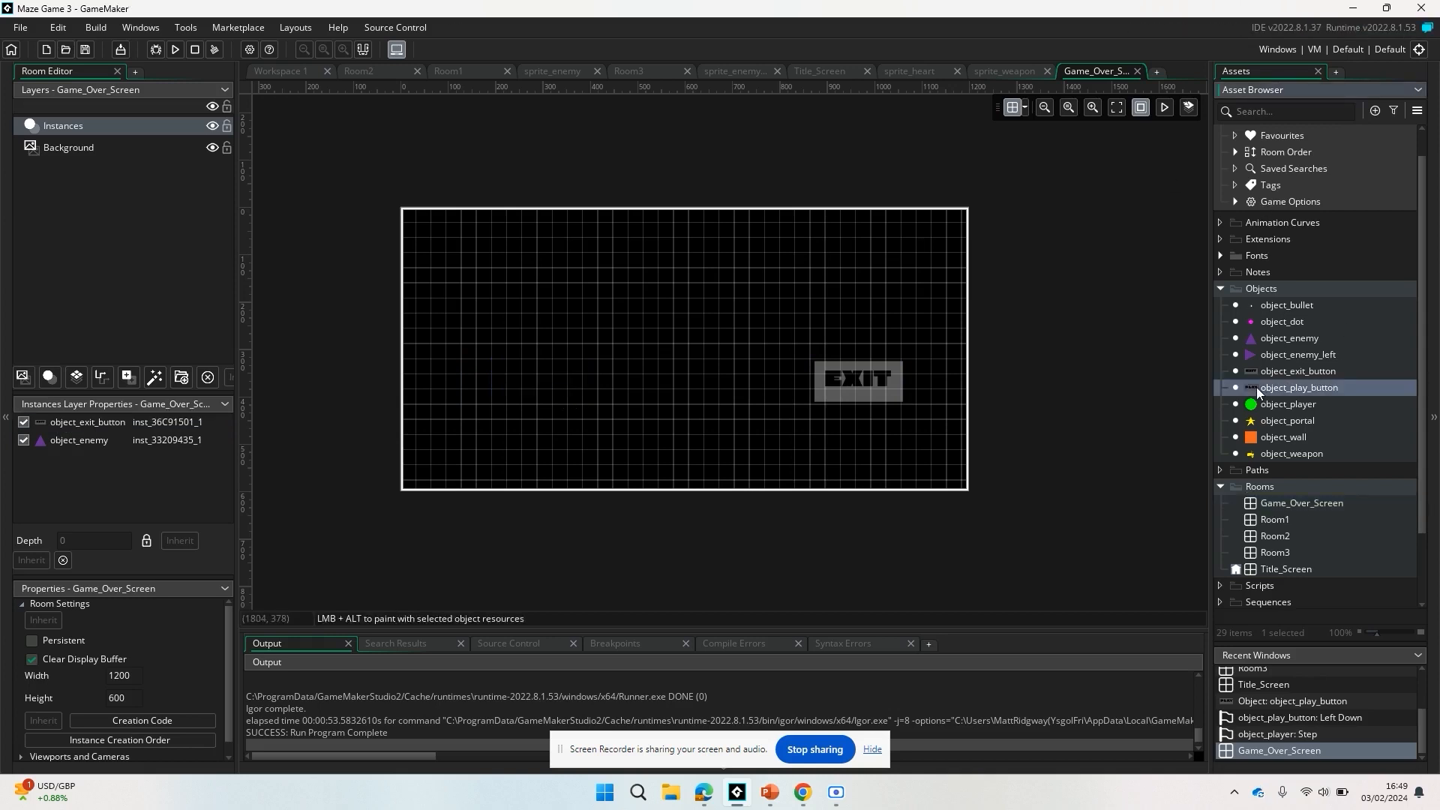
{"action": "left_click", "coordinate": [1259, 390]}
{"action": "right_click", "coordinate": [1326, 387]}
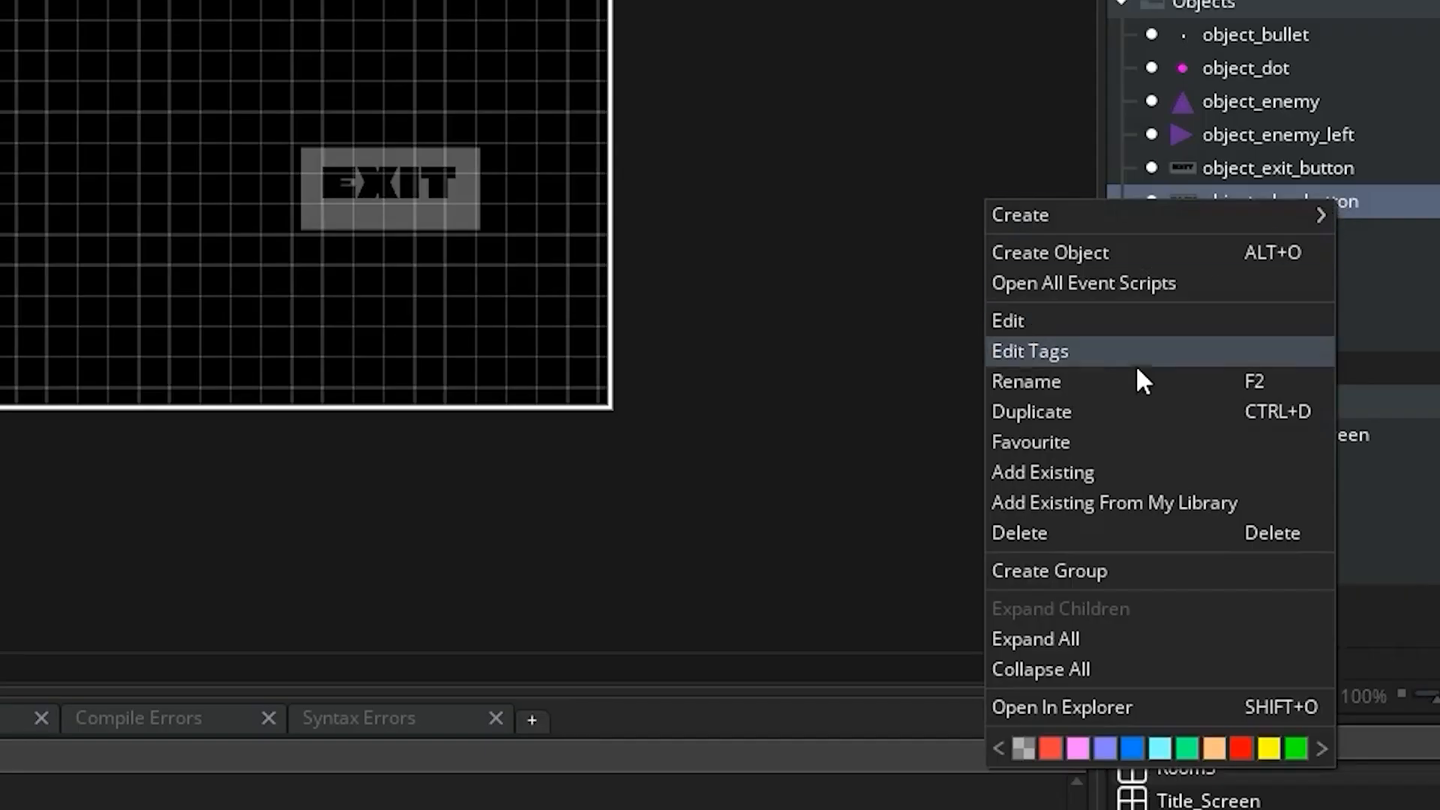
{"action": "left_click", "coordinate": [1091, 411]}
{"action": "type", "text": "o"}
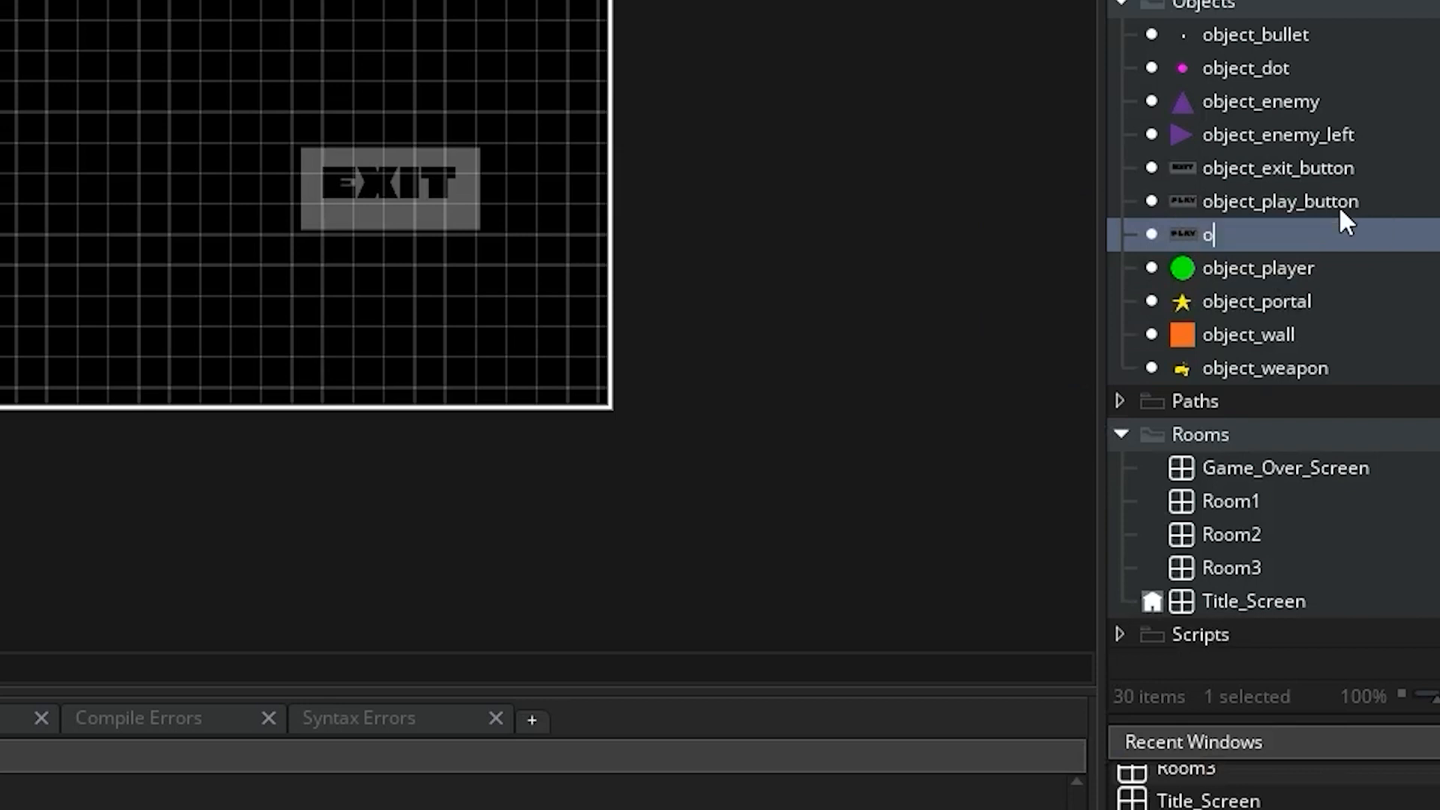
{"action": "type", "text": "bject_title_"}
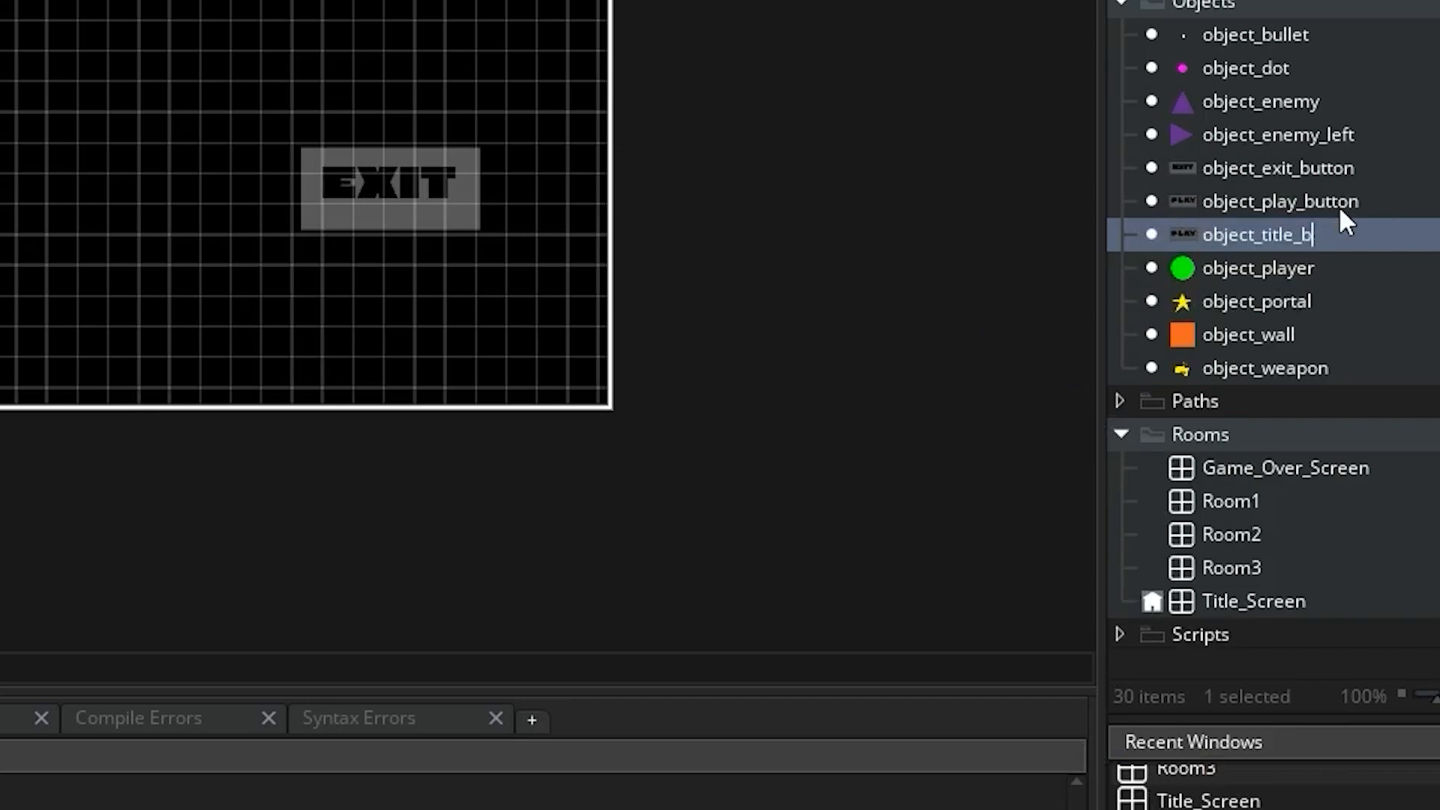
{"action": "type", "text": "button"}
{"action": "key", "text": "Return"}
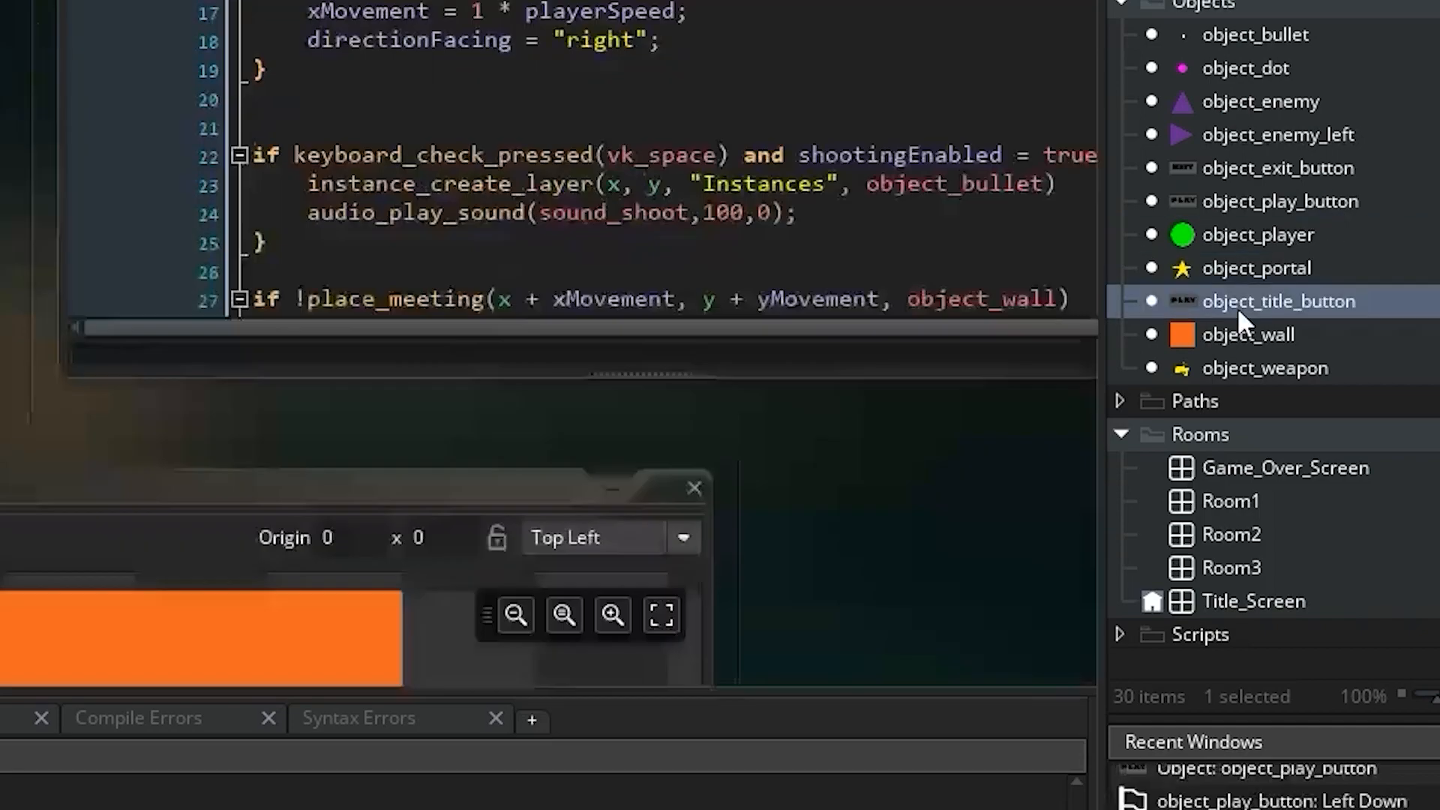
Open object_title_button and assign sprite_menu_button as its sprite.
{"action": "double_click", "coordinate": [1238, 304]}
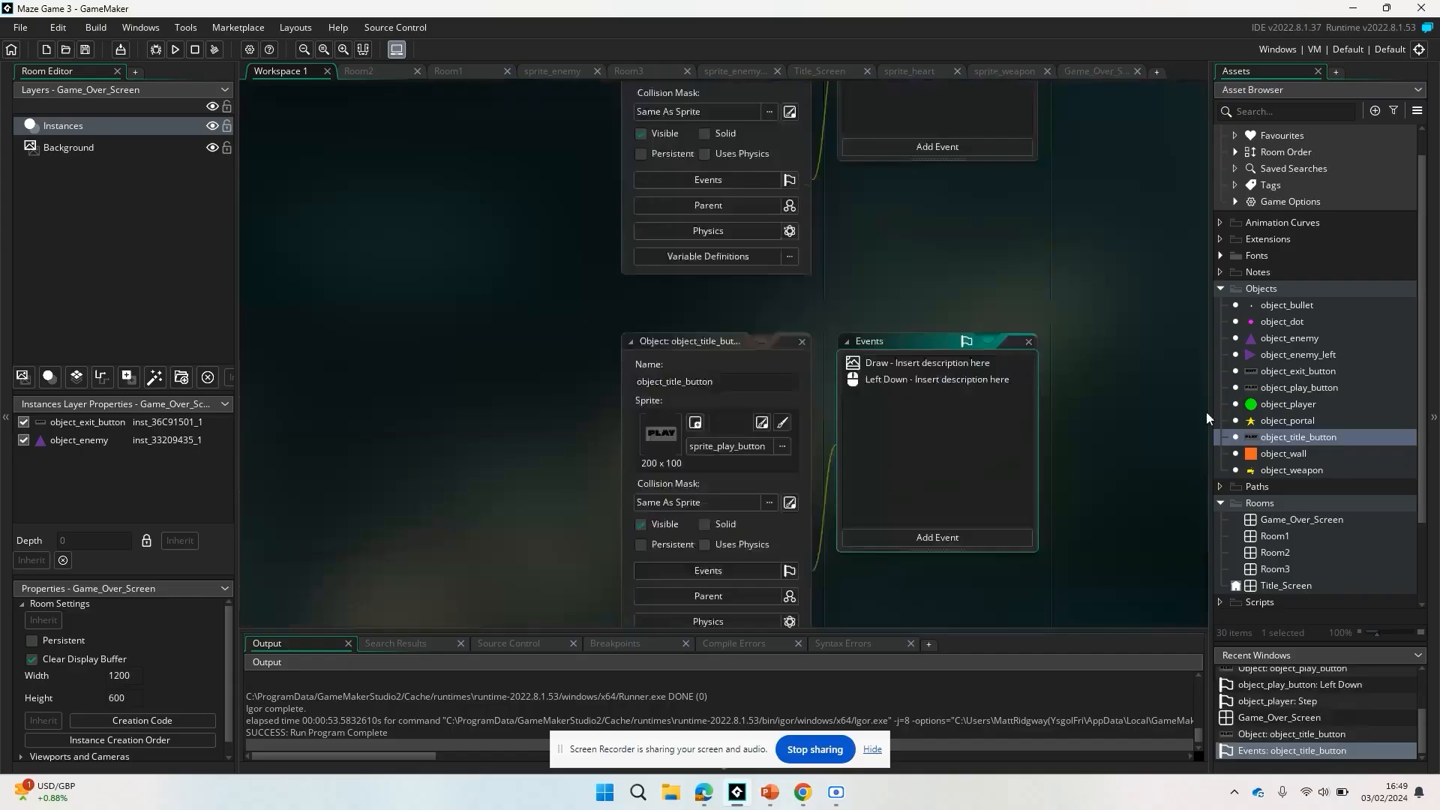
{"action": "left_click", "coordinate": [717, 298]}
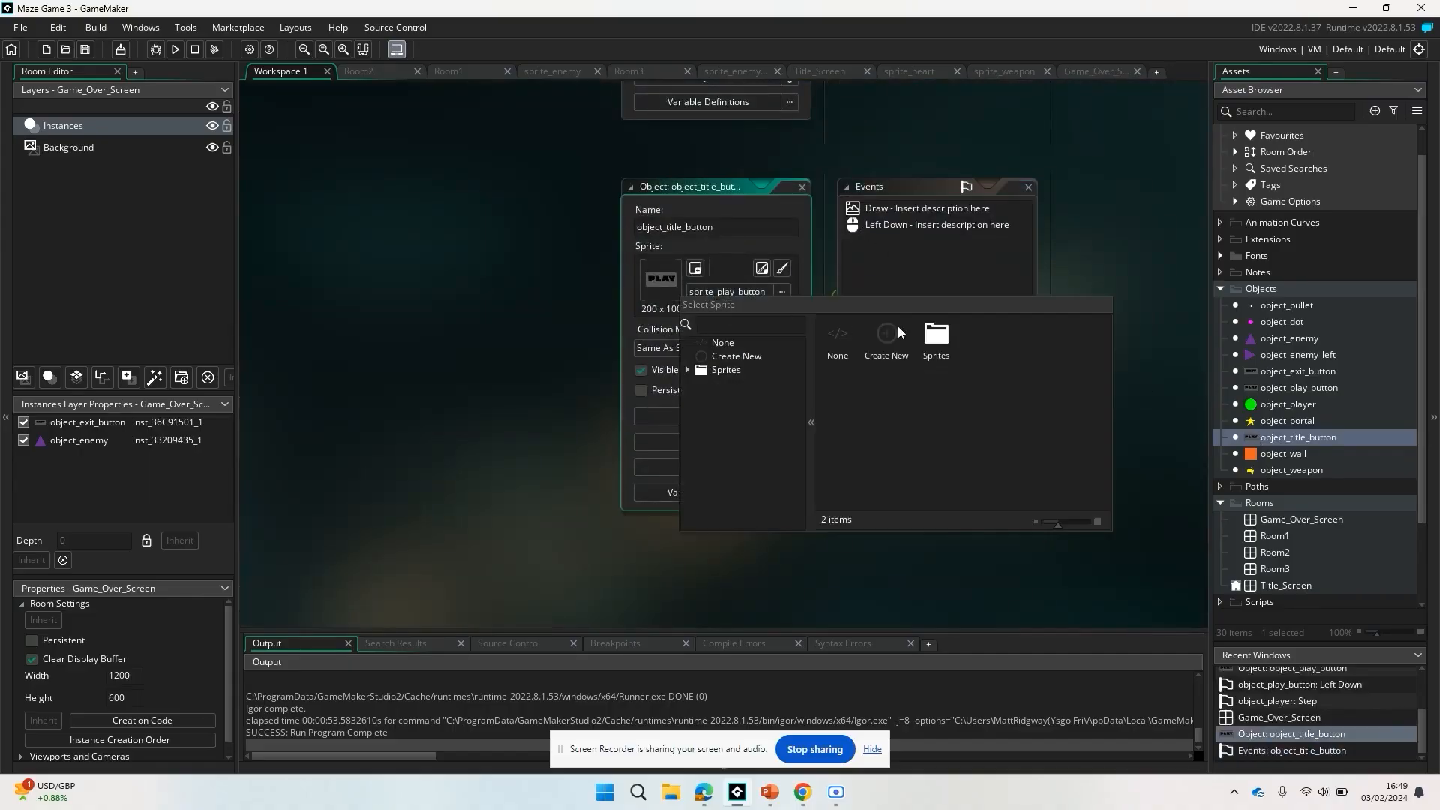
{"action": "double_click", "coordinate": [934, 331]}
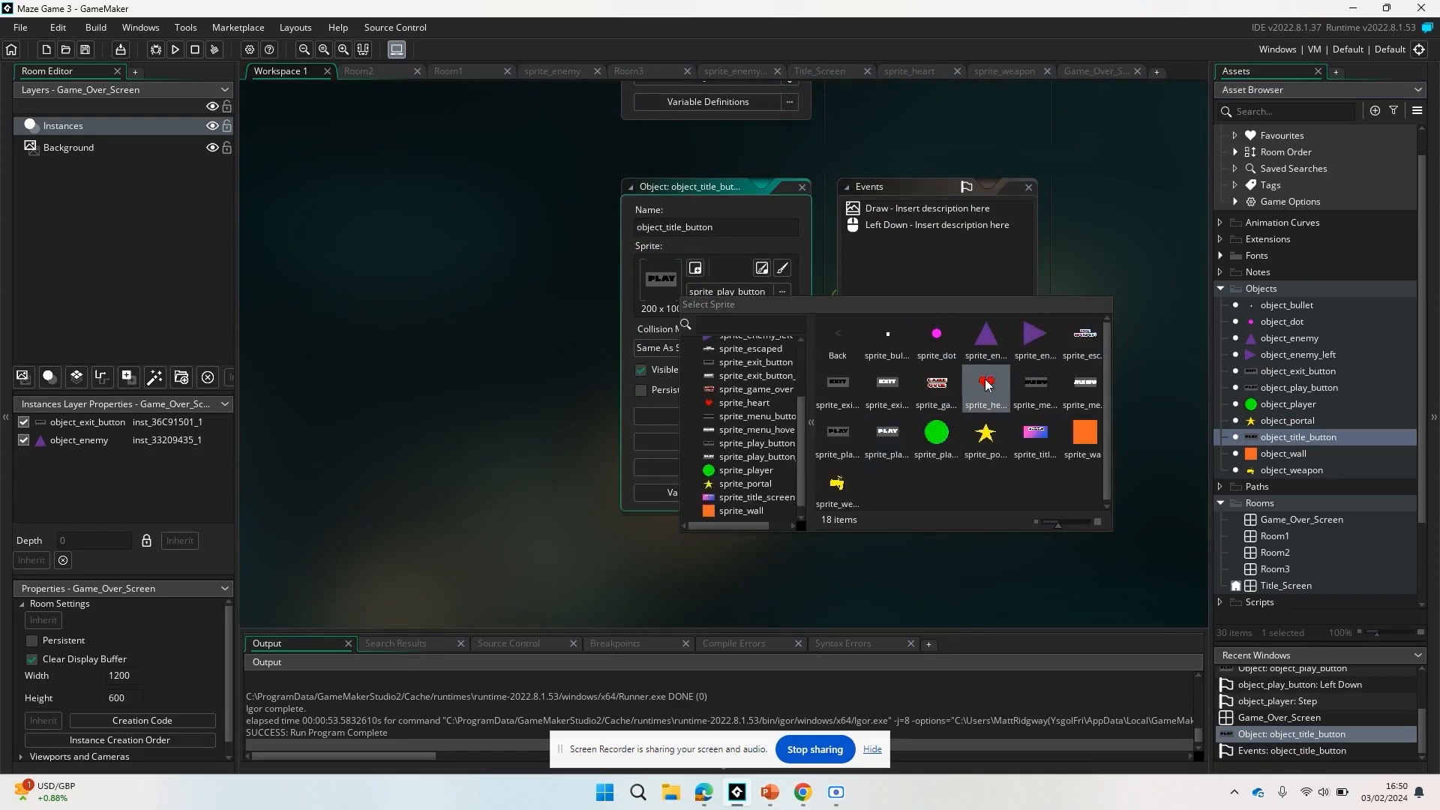
{"action": "left_click", "coordinate": [1036, 387]}
In object_title_button's Draw event, set the hover sprite_index to sprite_menu_hover and the else sprite_index to sprite_menu_button.
{"action": "double_click", "coordinate": [907, 210]}
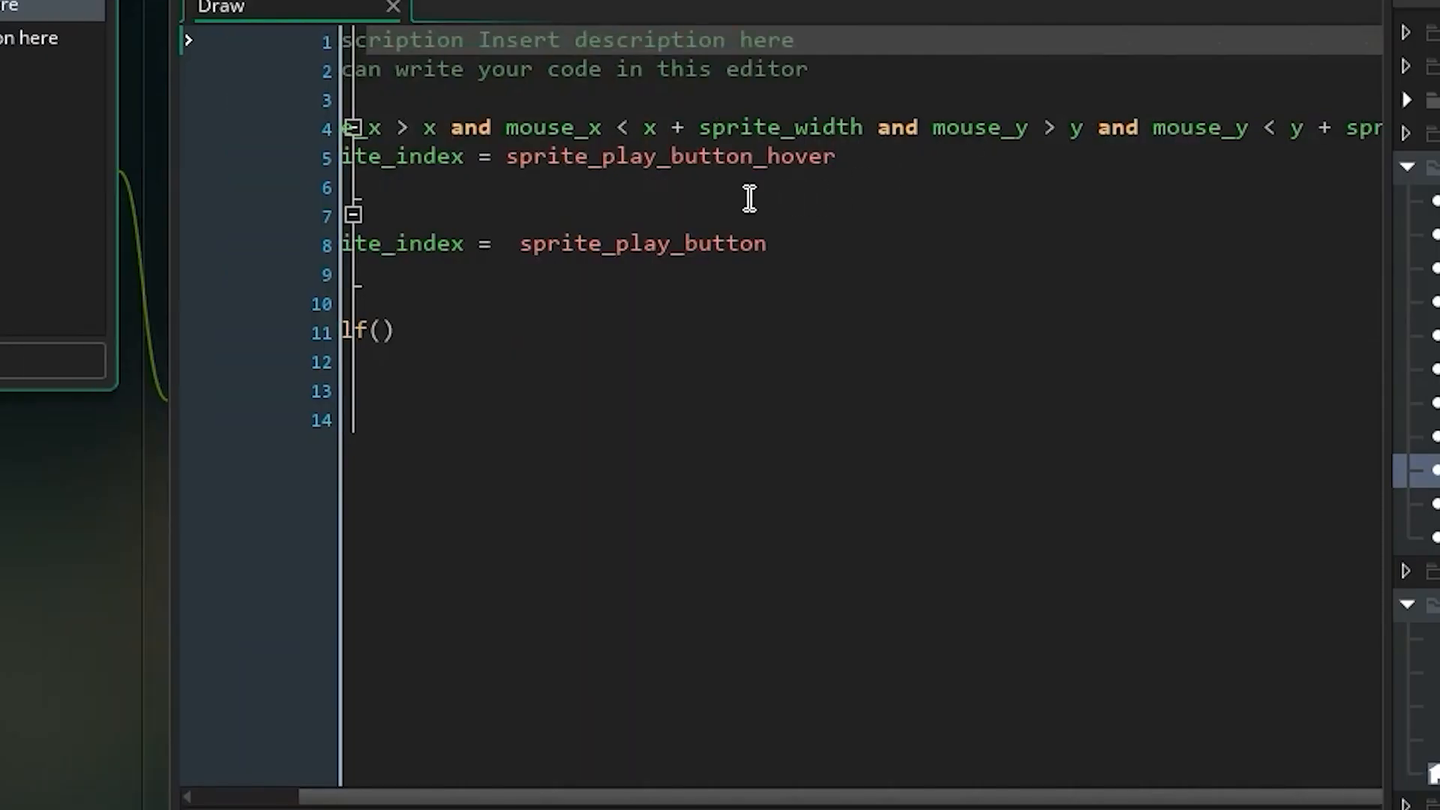
{"action": "left_click_drag", "start_coordinate": [846, 160], "coordinate": [620, 152]}
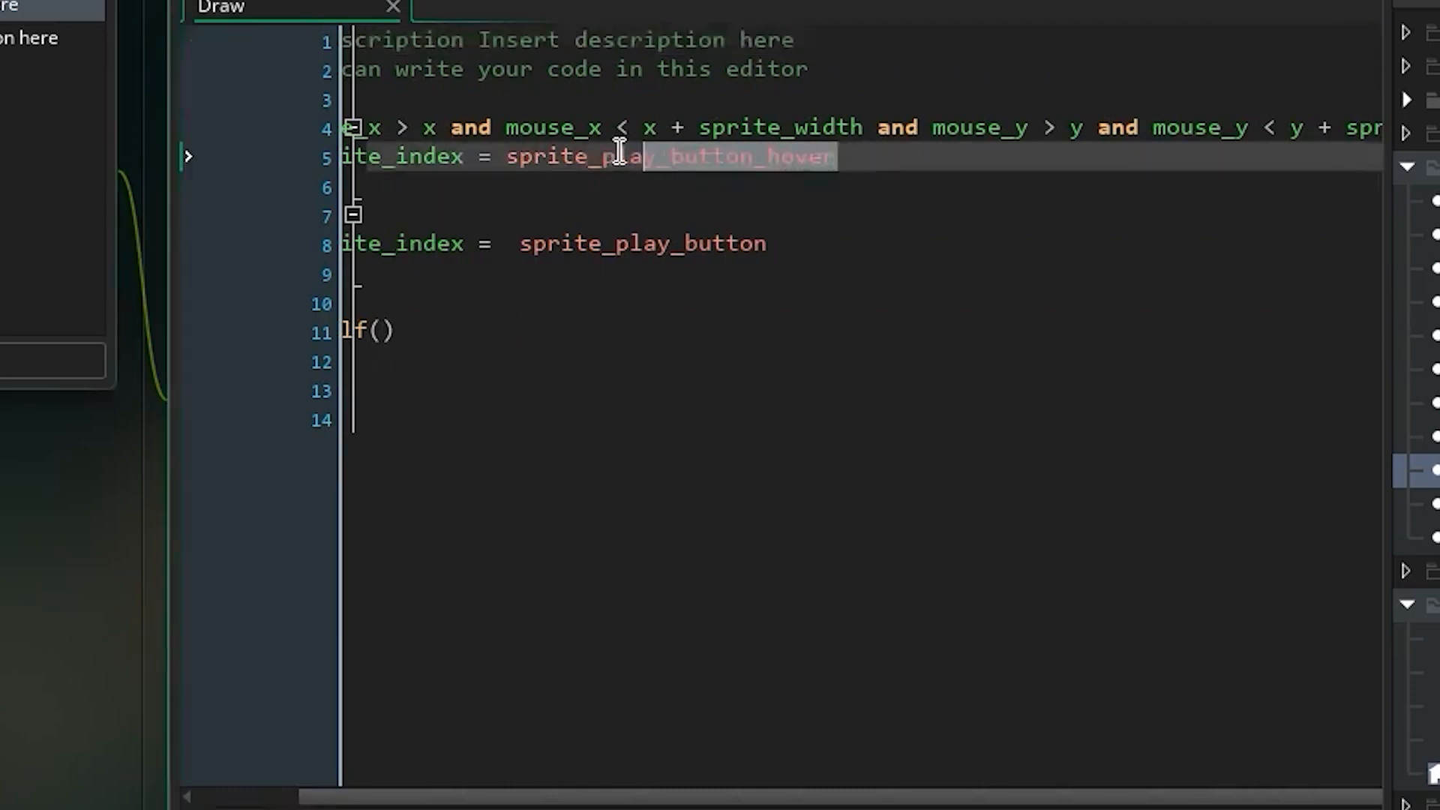
{"action": "type", "text": "me"}
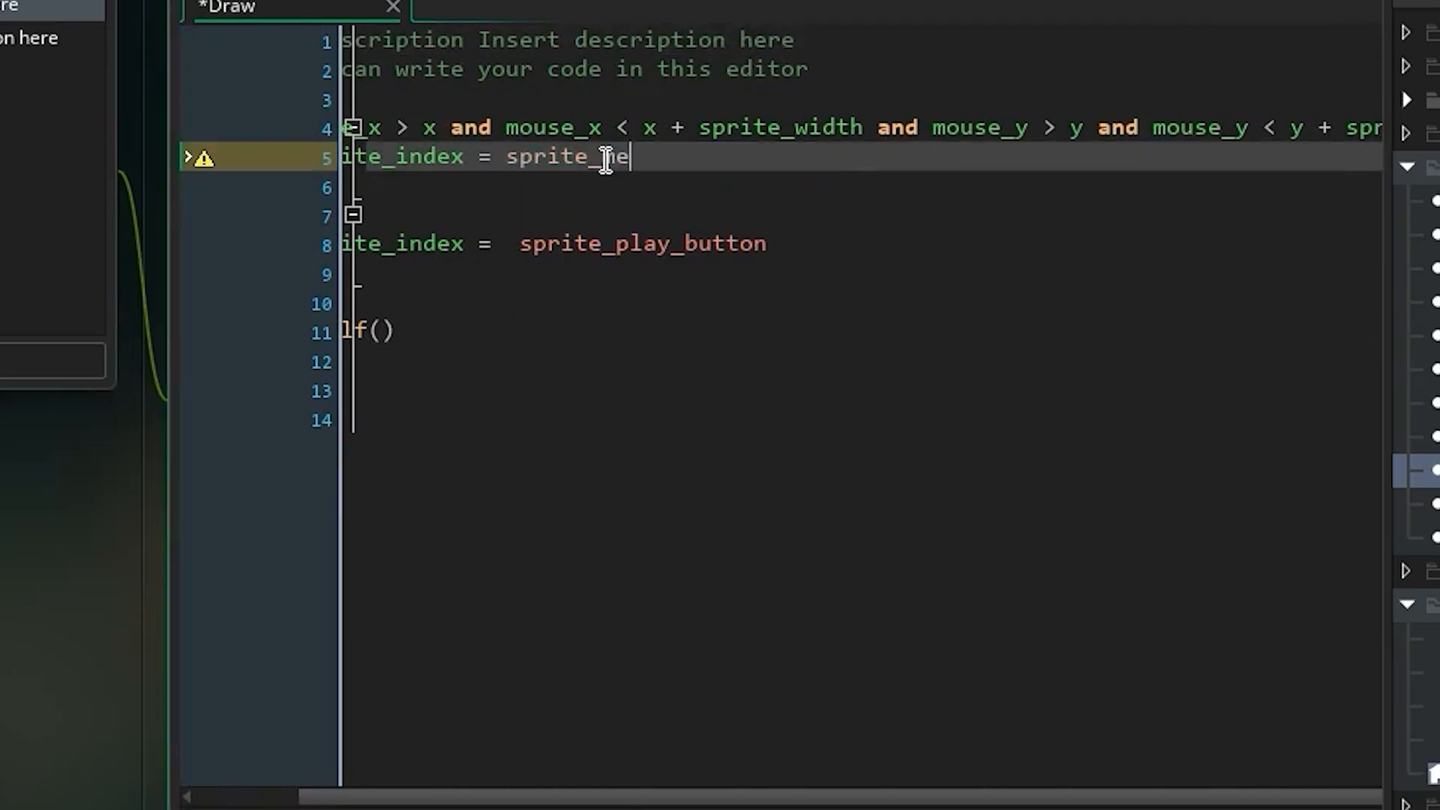
{"action": "type", "text": "nu_hover"}
{"action": "left_click", "coordinate": [795, 250]}
{"action": "left_click_drag", "start_coordinate": [767, 246], "coordinate": [619, 244]}
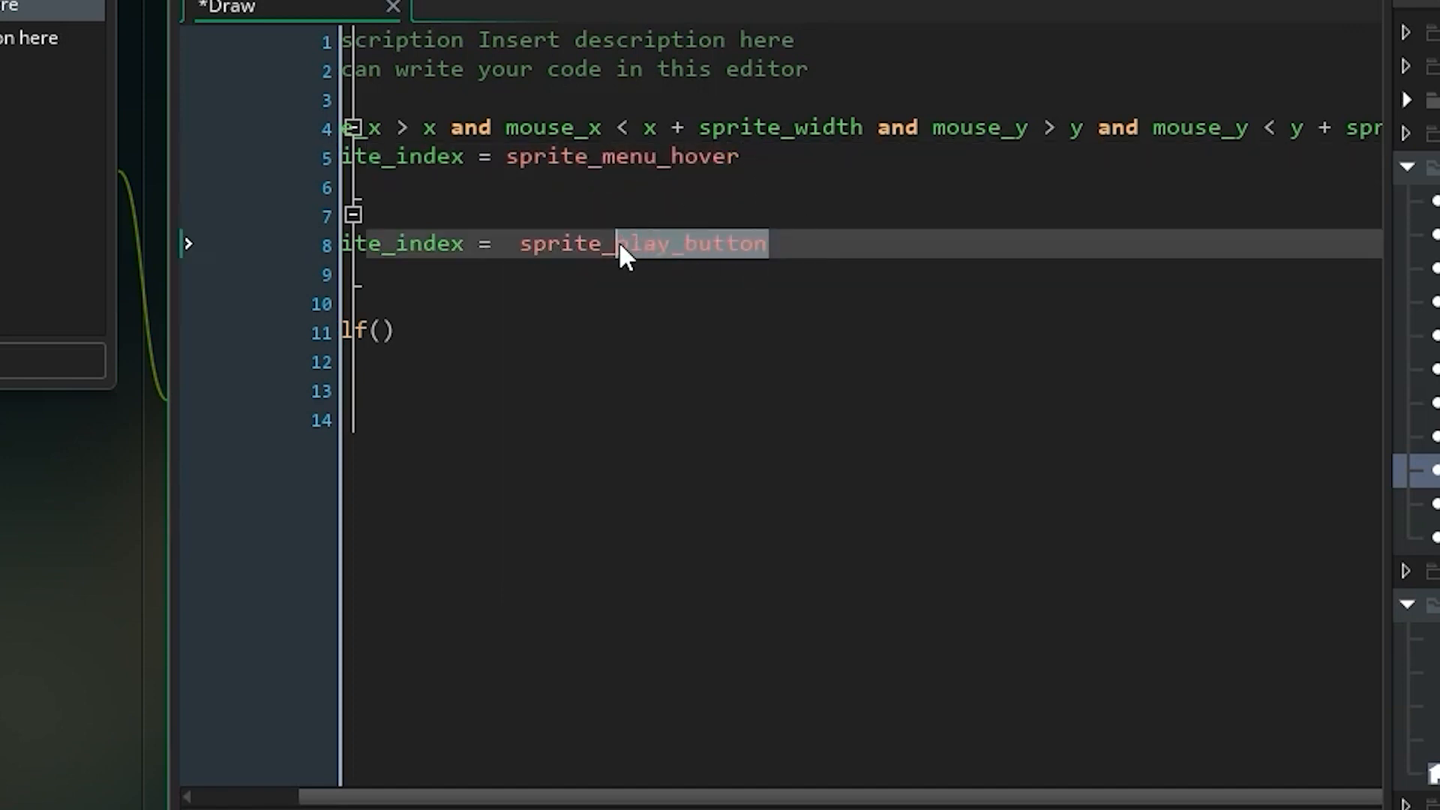
{"action": "type", "text": "menu"}
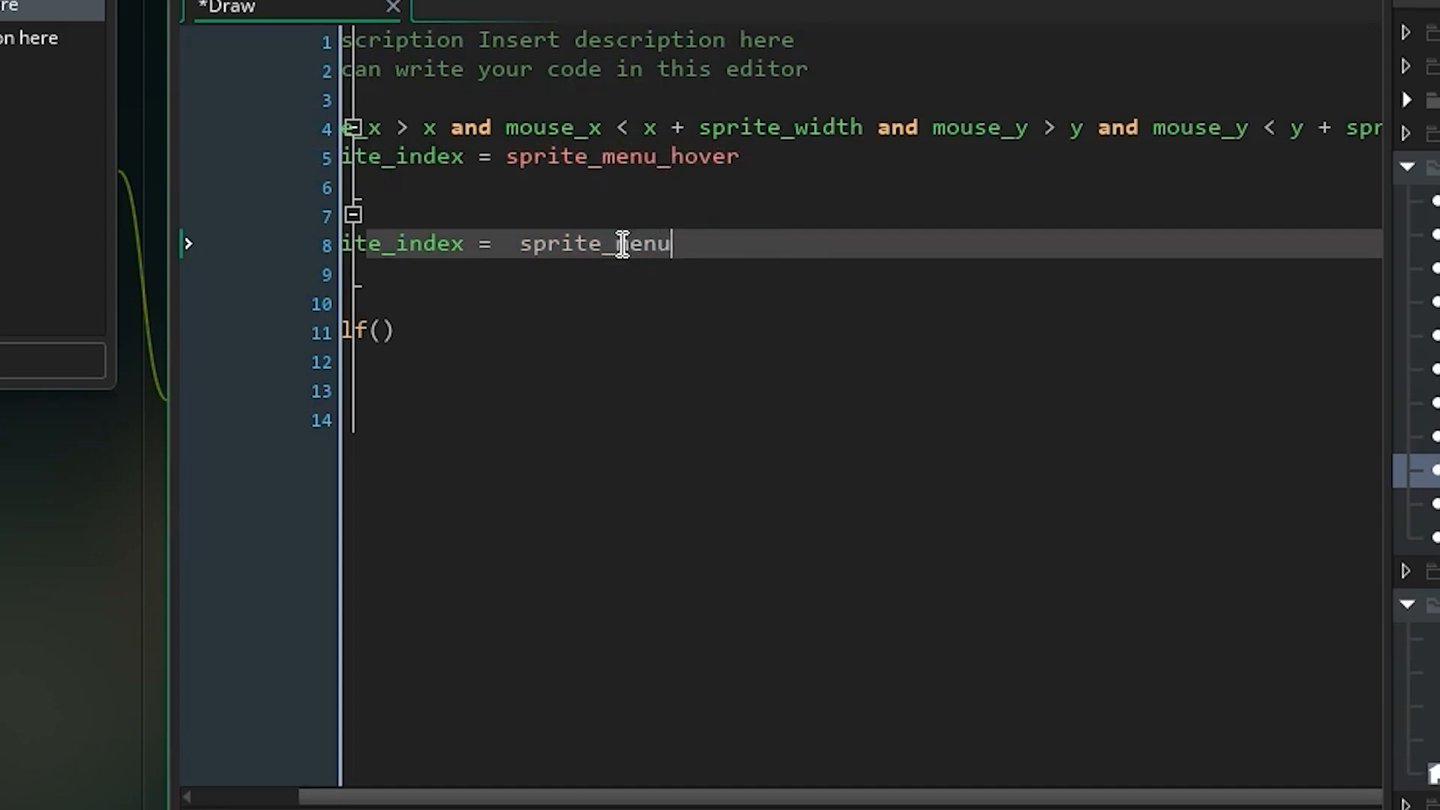
{"action": "type", "text": "_"}
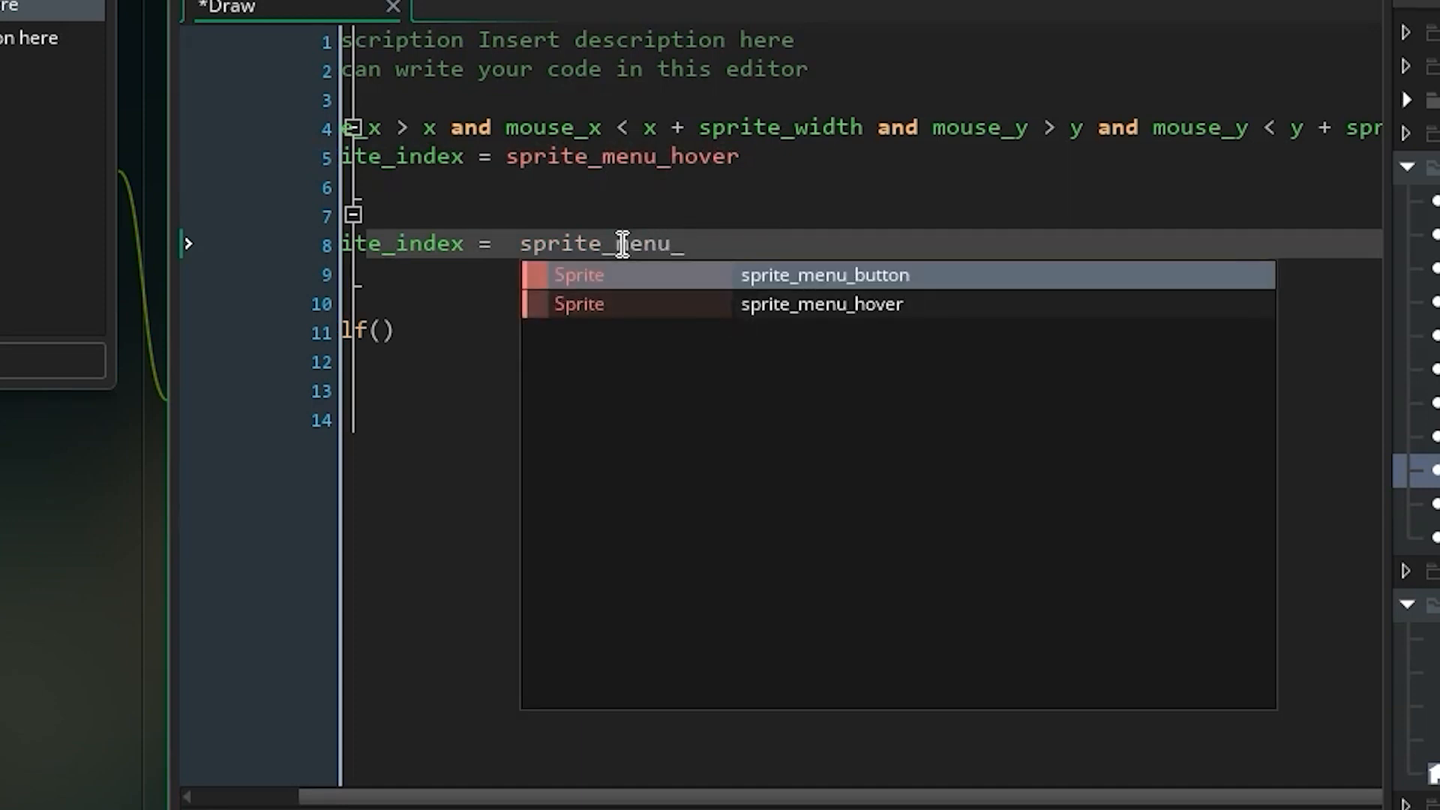
{"action": "key", "text": "Return"}
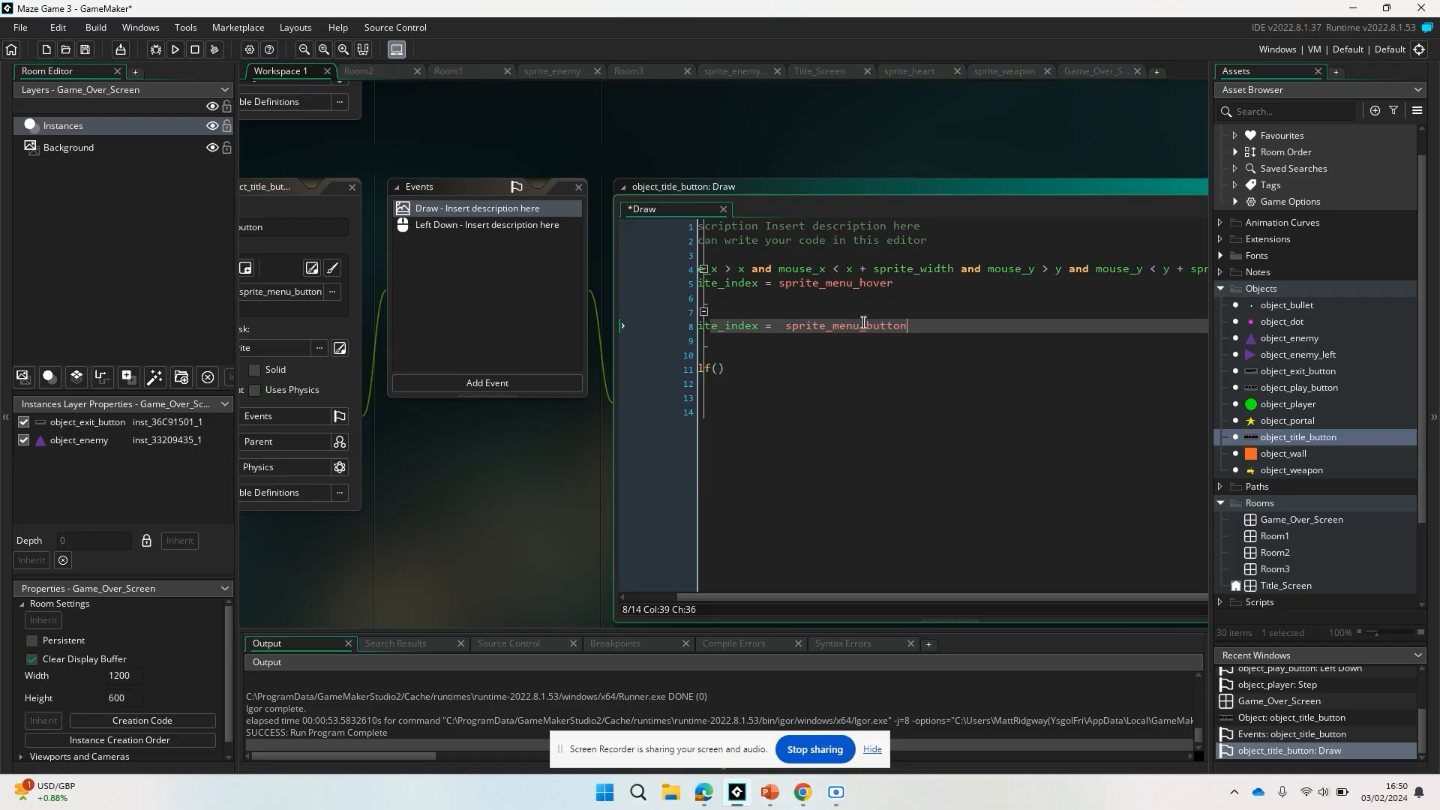
{"action": "scroll", "coordinate": [678, 240], "scroll_direction": "left", "scroll_amount": 2}
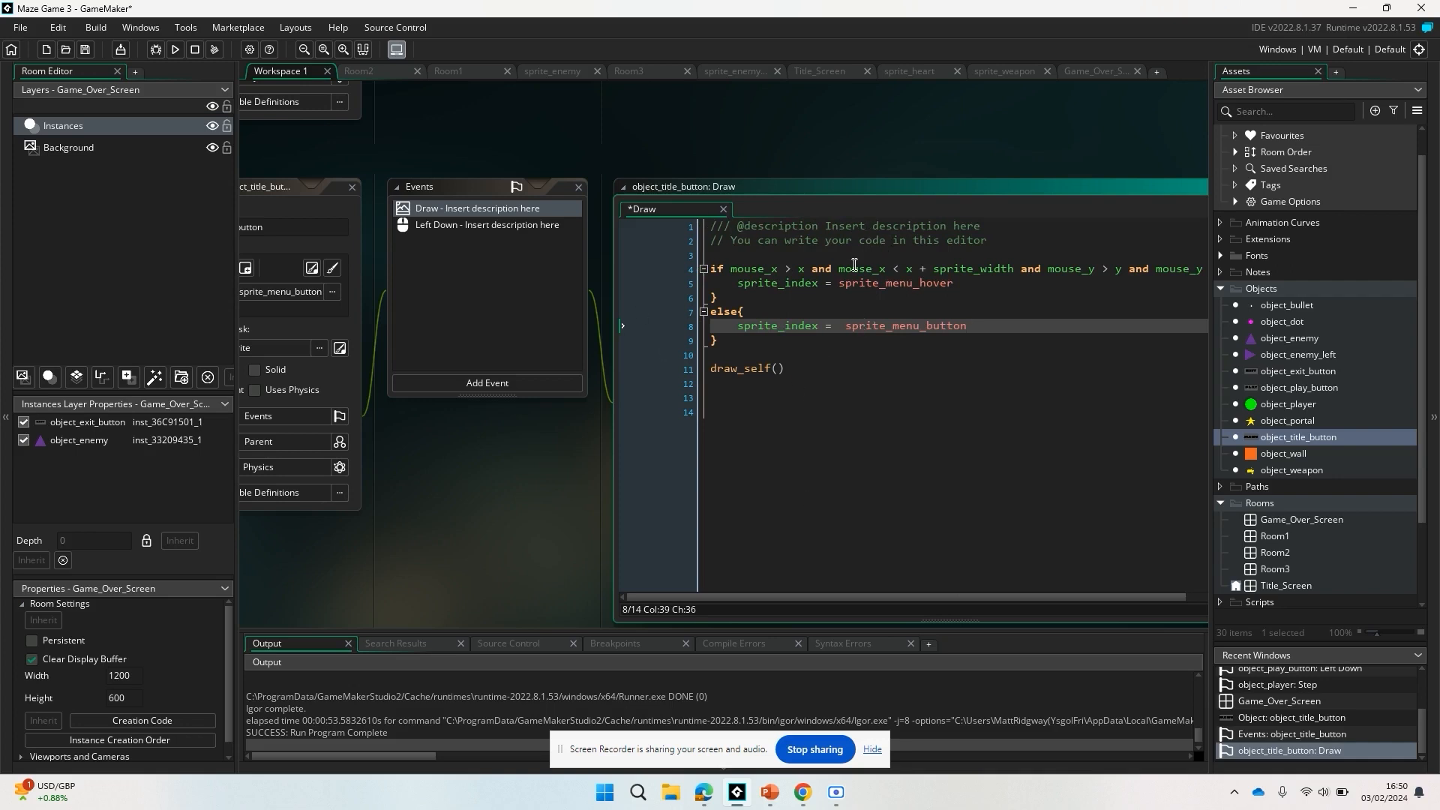
Delete the global.lives = 3; line from object_title_button's Left Down event.
{"action": "left_click", "coordinate": [515, 224]}
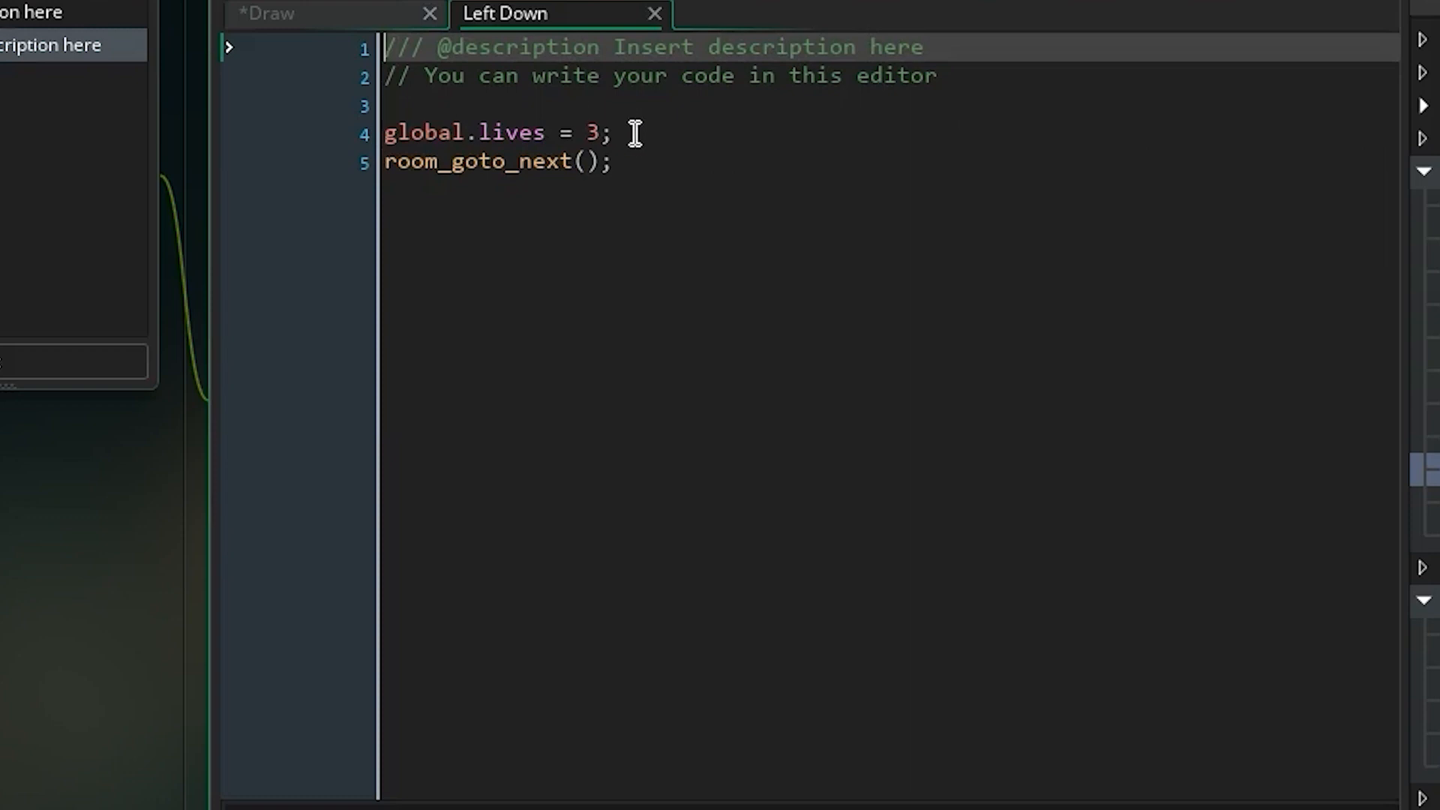
{"action": "left_click_drag", "start_coordinate": [825, 268], "coordinate": [687, 273]}
{"action": "left_click_drag", "start_coordinate": [357, 144], "coordinate": [347, 147]}
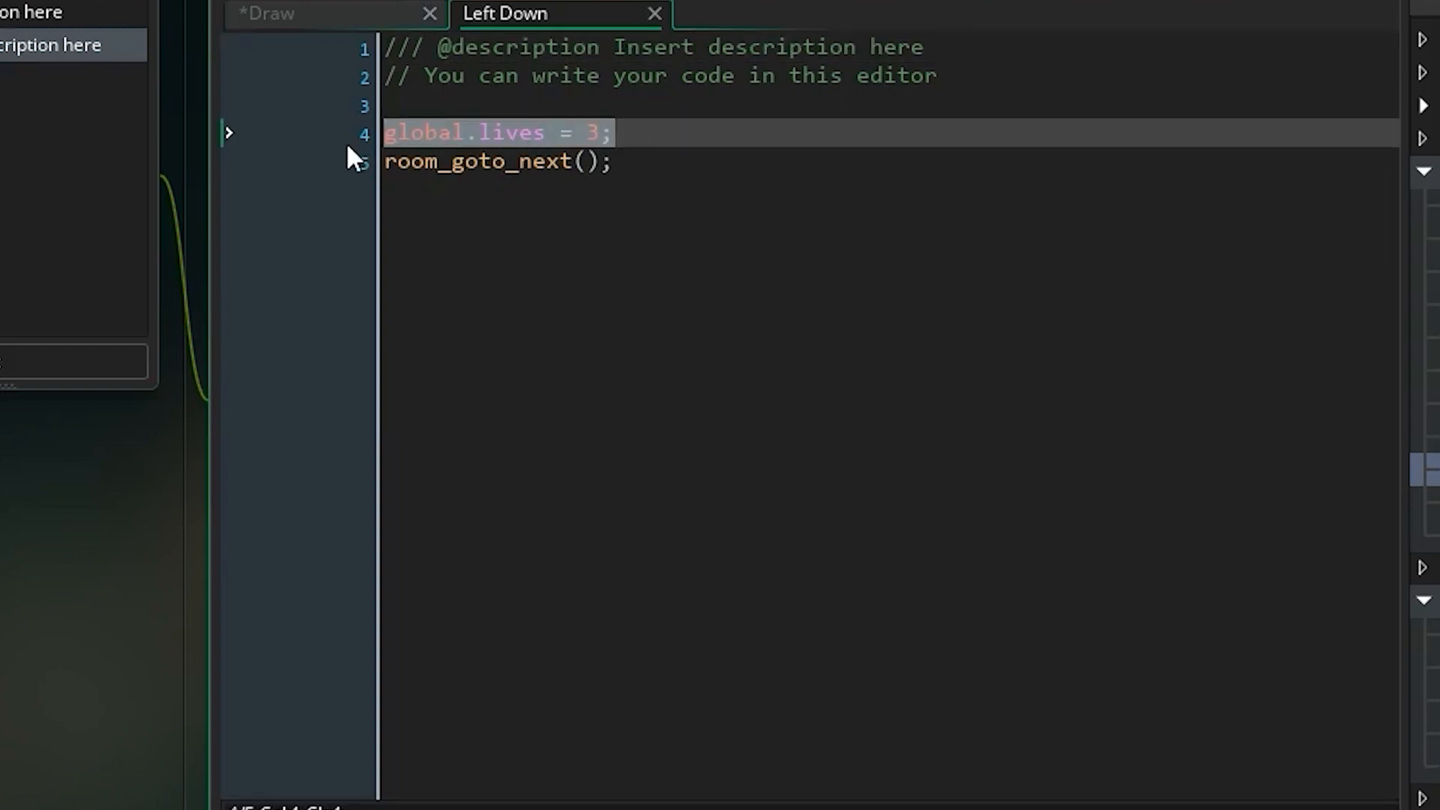
{"action": "key", "text": "BackSpace"}
{"action": "key", "text": "BackSpace"}
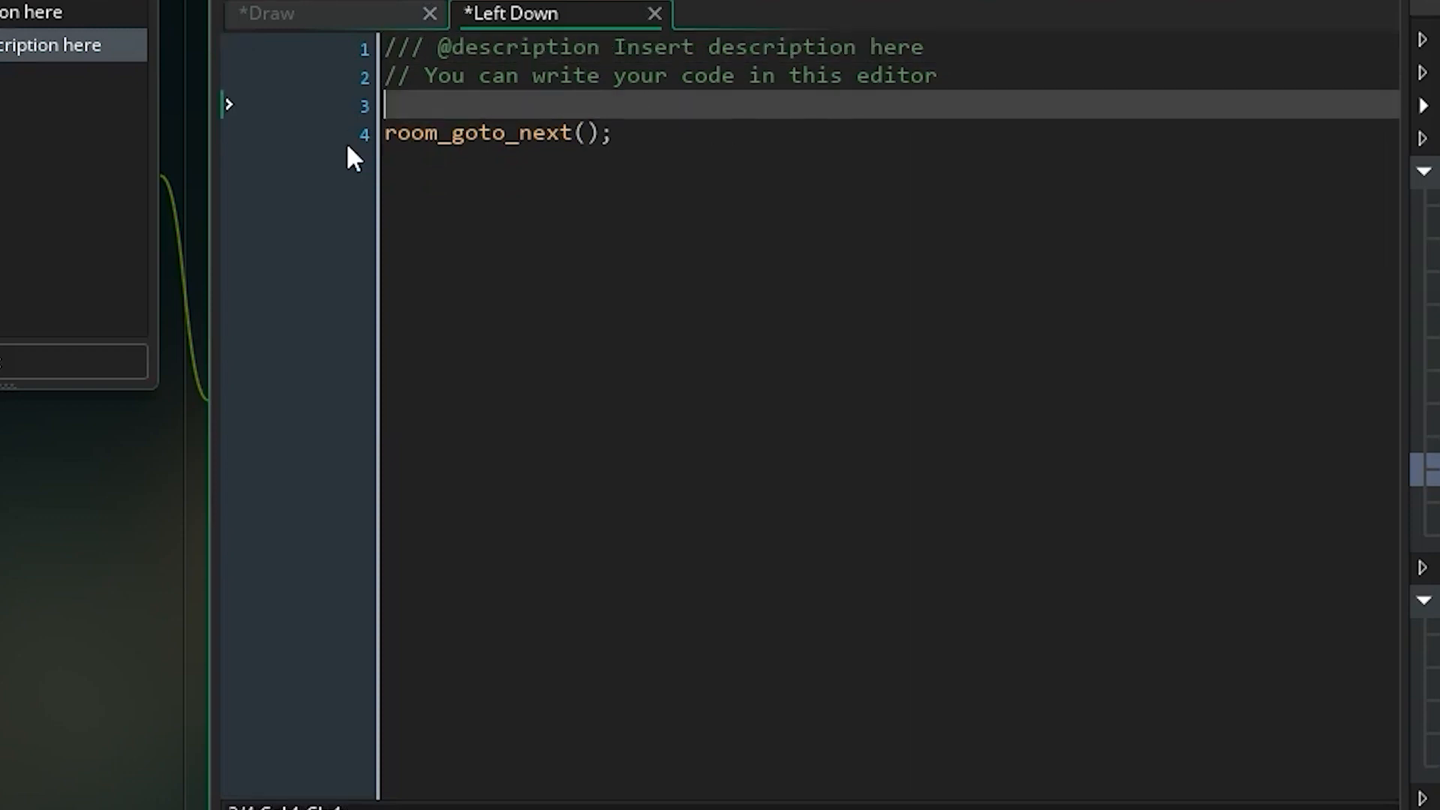
Check the room order, and replace room_goto_next(); with room_goto(Title_Screen) in the Left Down event.
{"action": "left_click", "coordinate": [720, 141]}
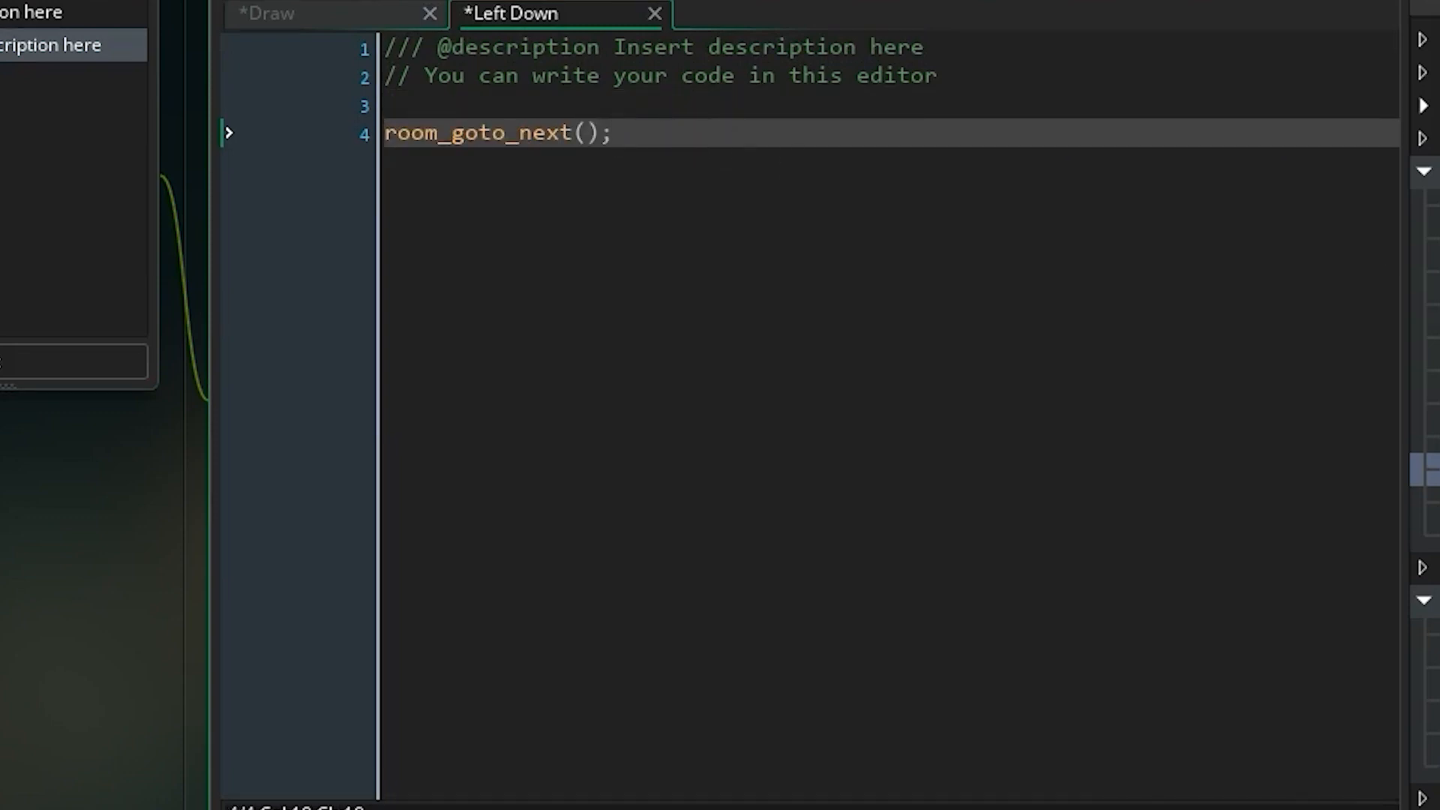
{"action": "key", "text": "ctrl+shift+r"}
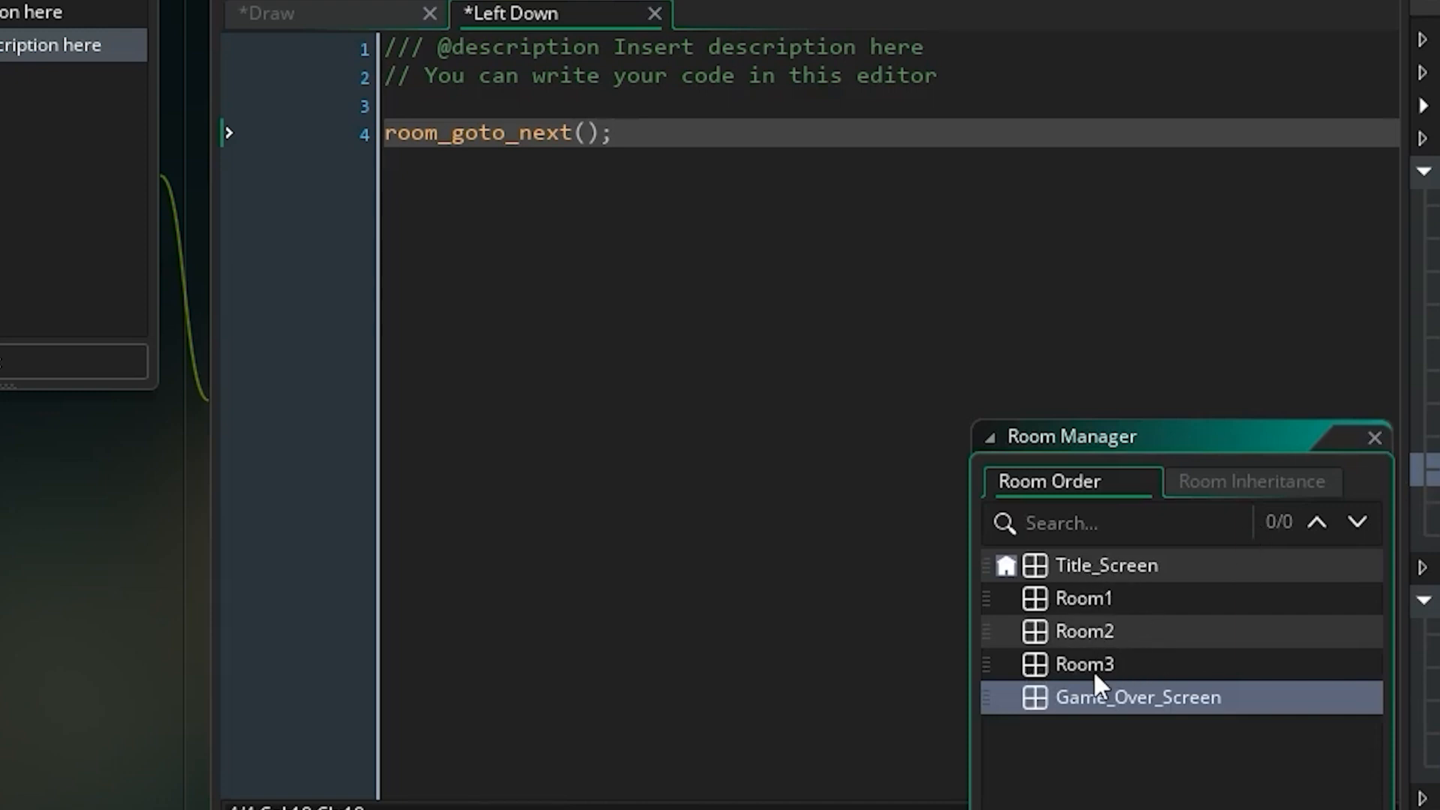
{"action": "left_click", "coordinate": [1374, 437]}
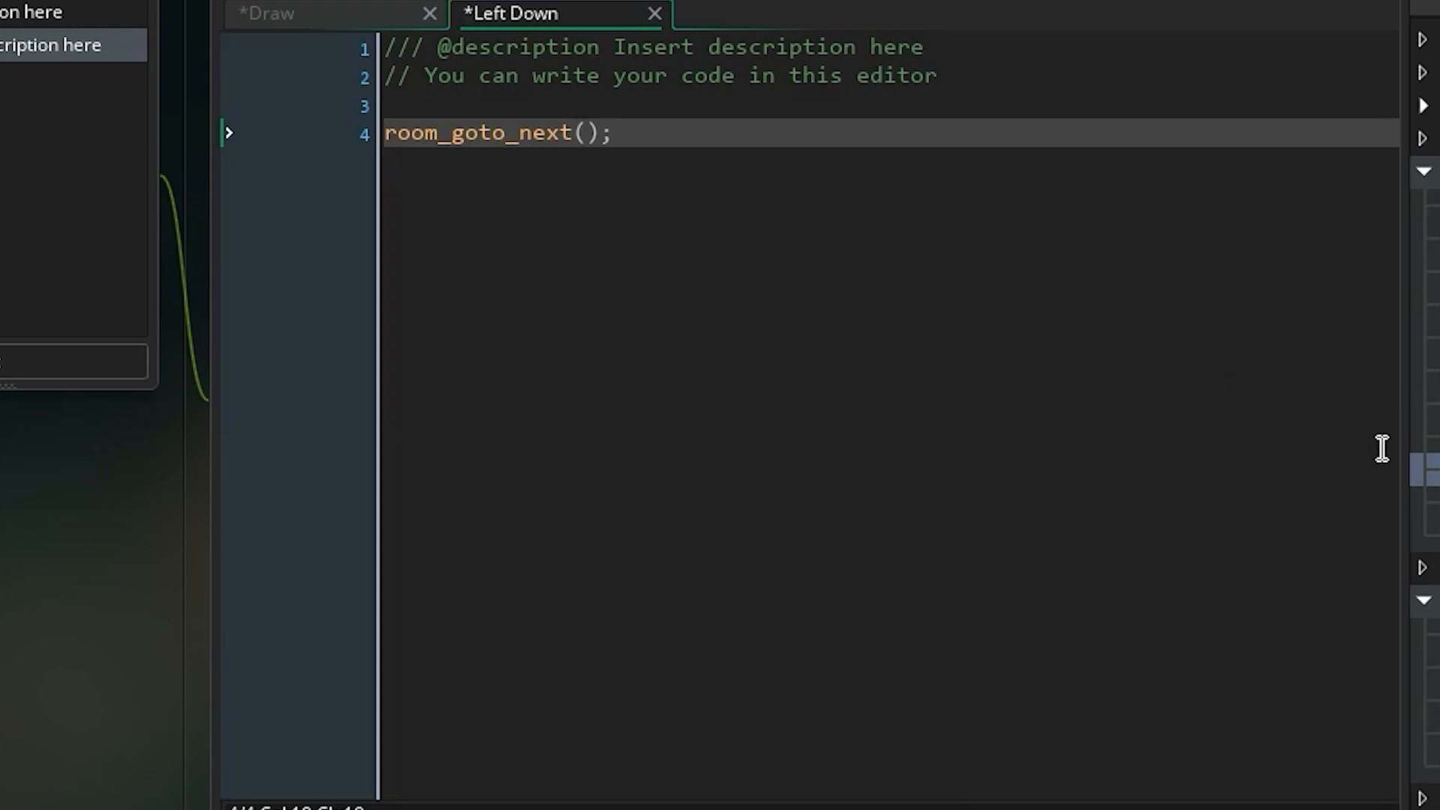
{"action": "left_click", "coordinate": [750, 146]}
{"action": "key", "text": "BackSpace"}
{"action": "key", "text": "BackSpace"}
{"action": "key", "text": "BackSpace"}
{"action": "key", "text": "BackSpace"}
{"action": "key", "text": "BackSpace"}
{"action": "key", "text": "BackSpace"}
{"action": "key", "text": "BackSpace"}
{"action": "key", "text": "BackSpace"}
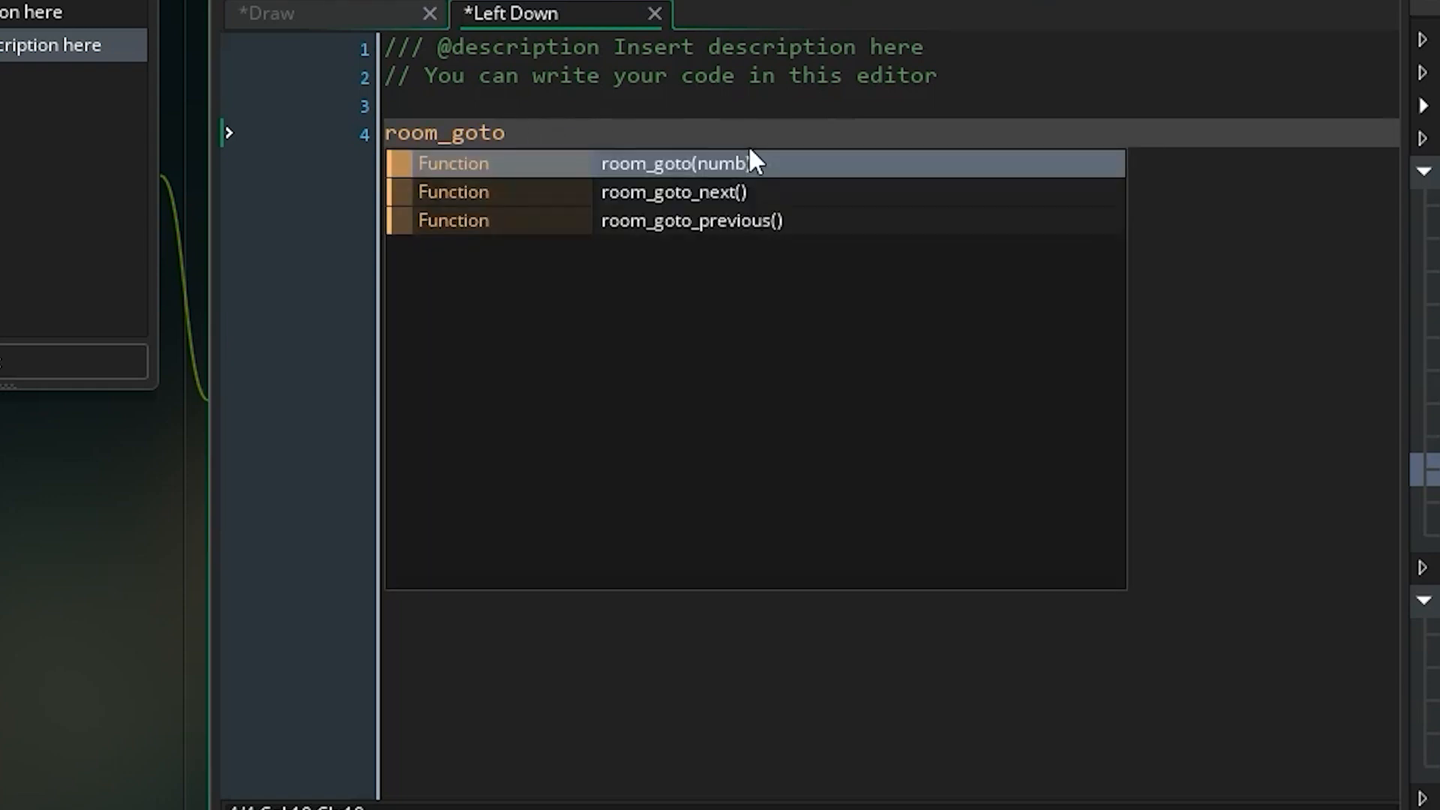
{"action": "type", "text": "("}
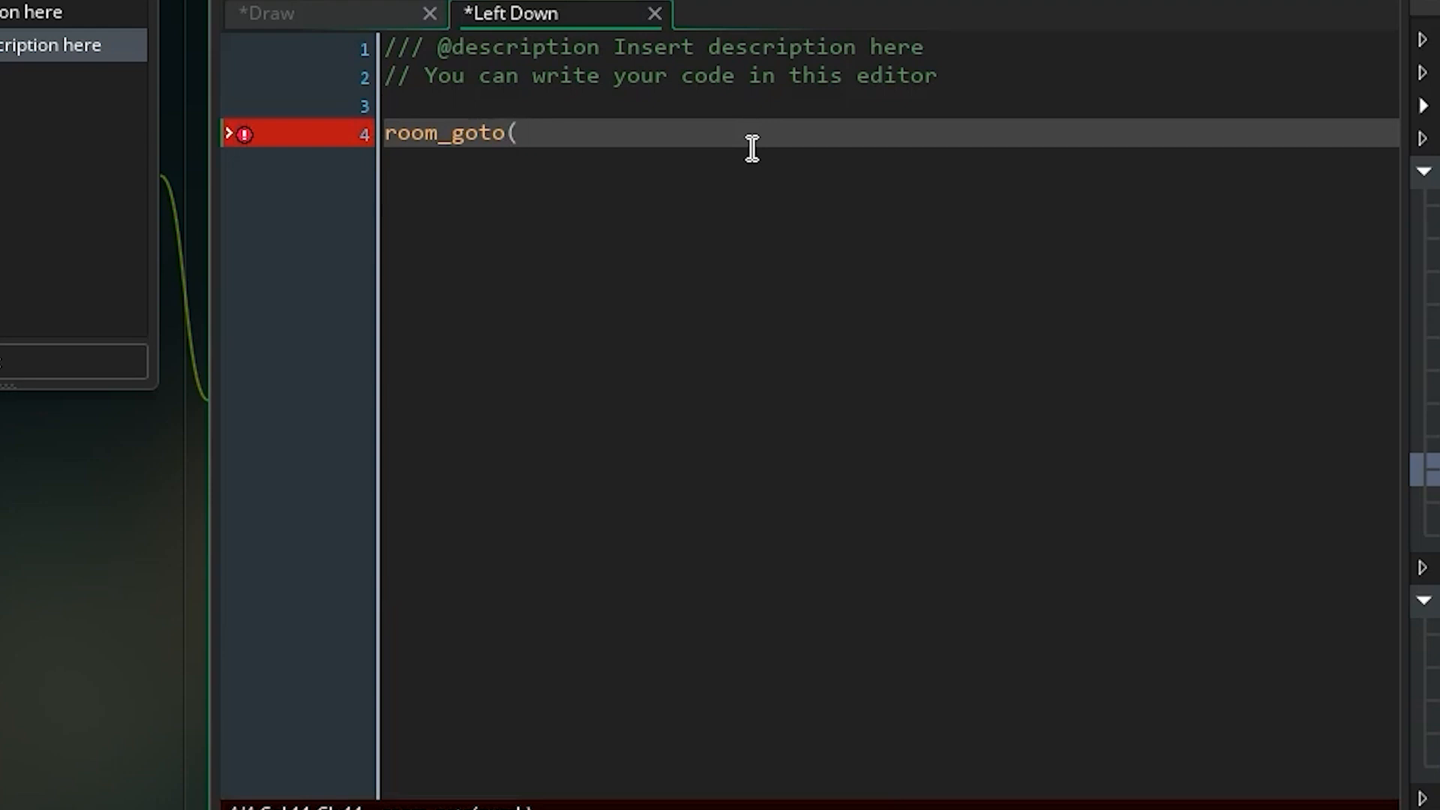
{"action": "type", "text": "Title_S"}
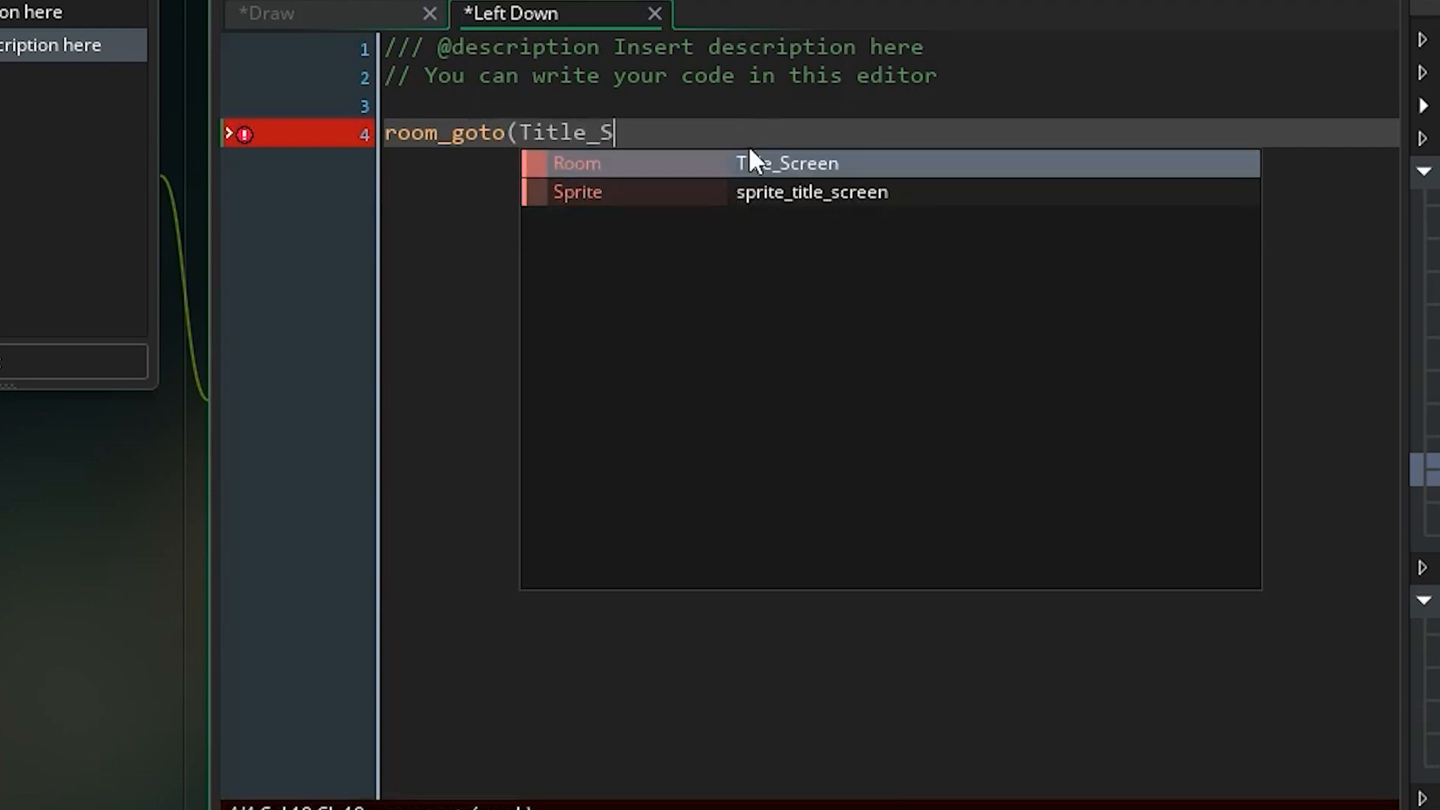
{"action": "type", "text": "creen_"}
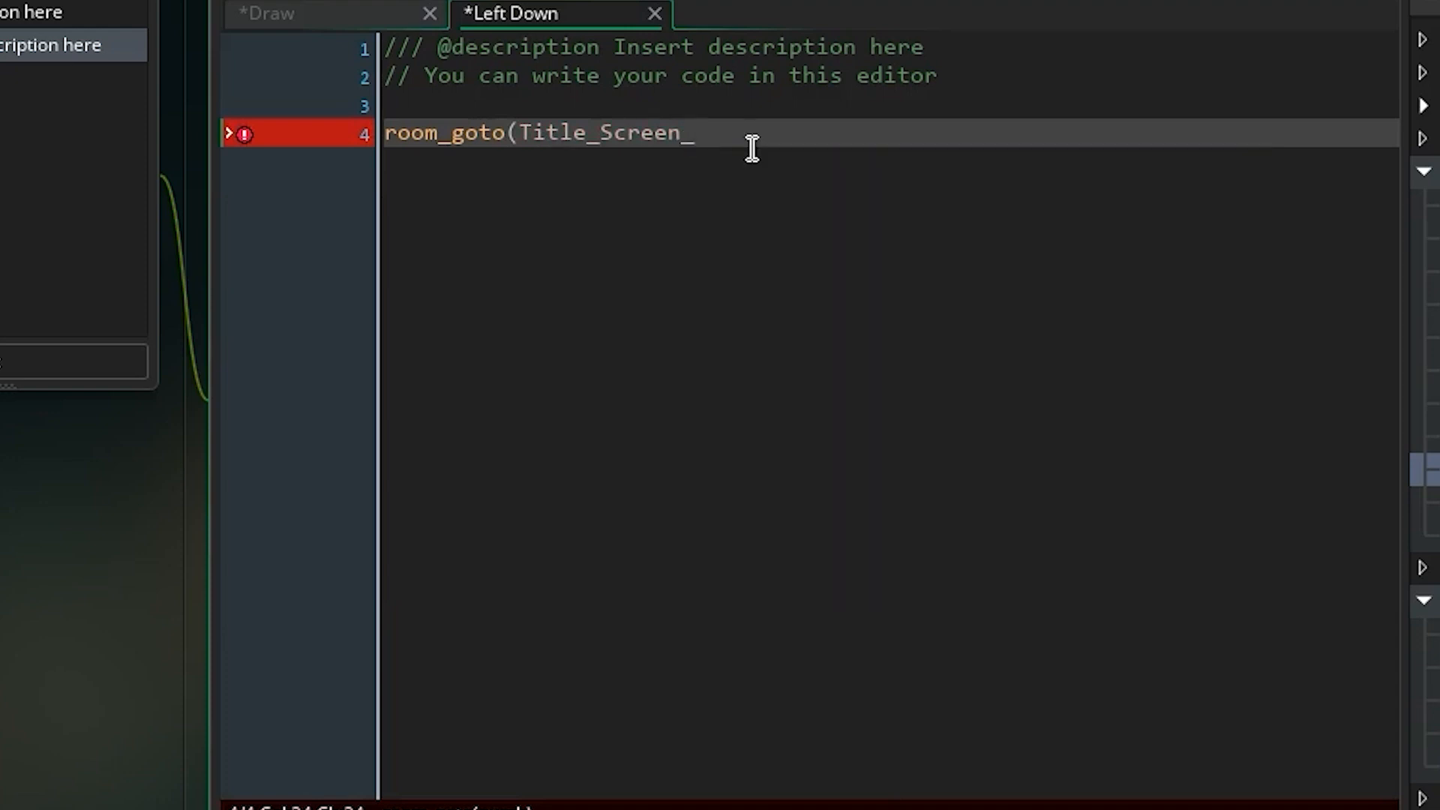
{"action": "key", "text": "BackSpace"}
{"action": "type", "text": ")"}
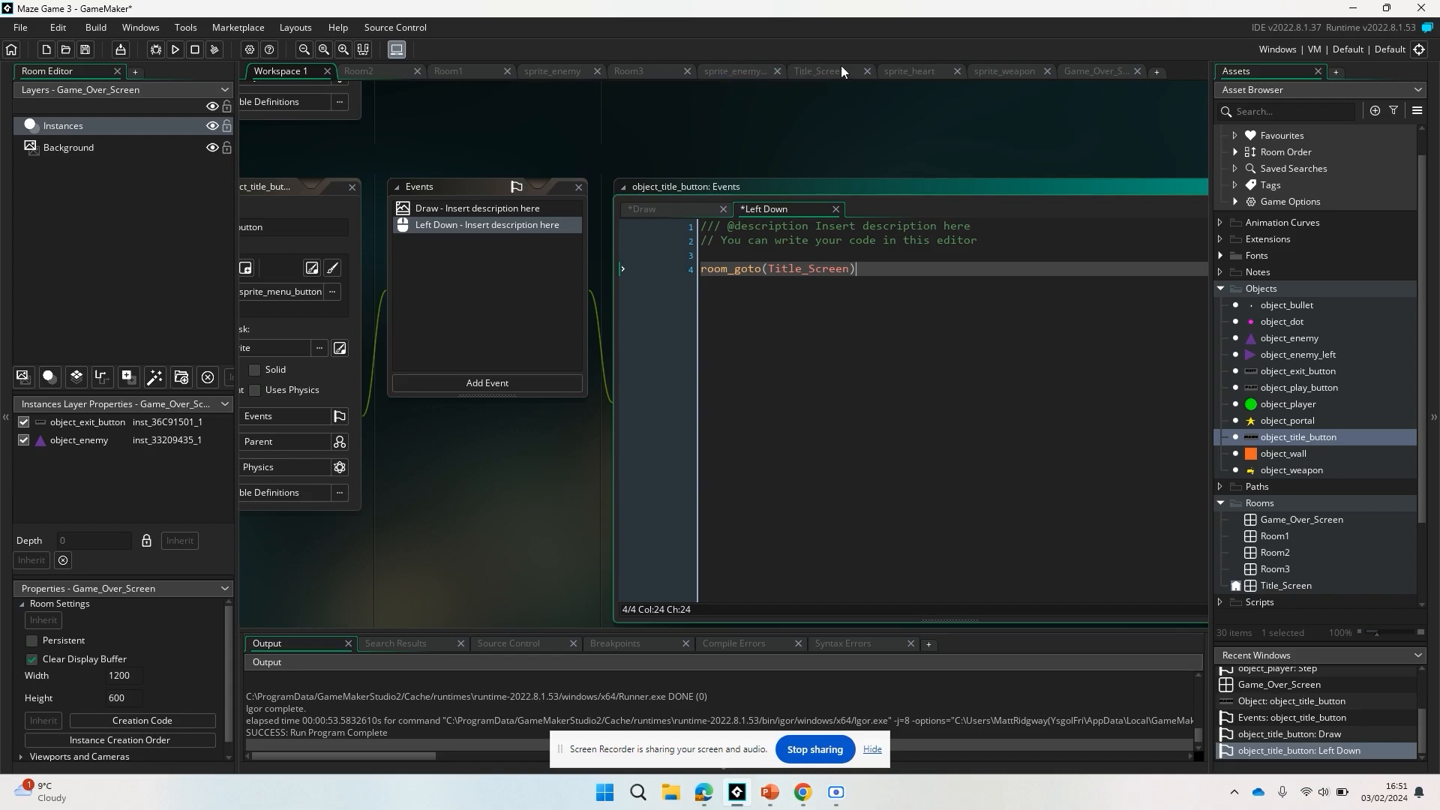
Place an instance of object_title_button in the Game_Over_Screen room, in the left half across from the exit button.
{"action": "left_click", "coordinate": [1092, 67]}
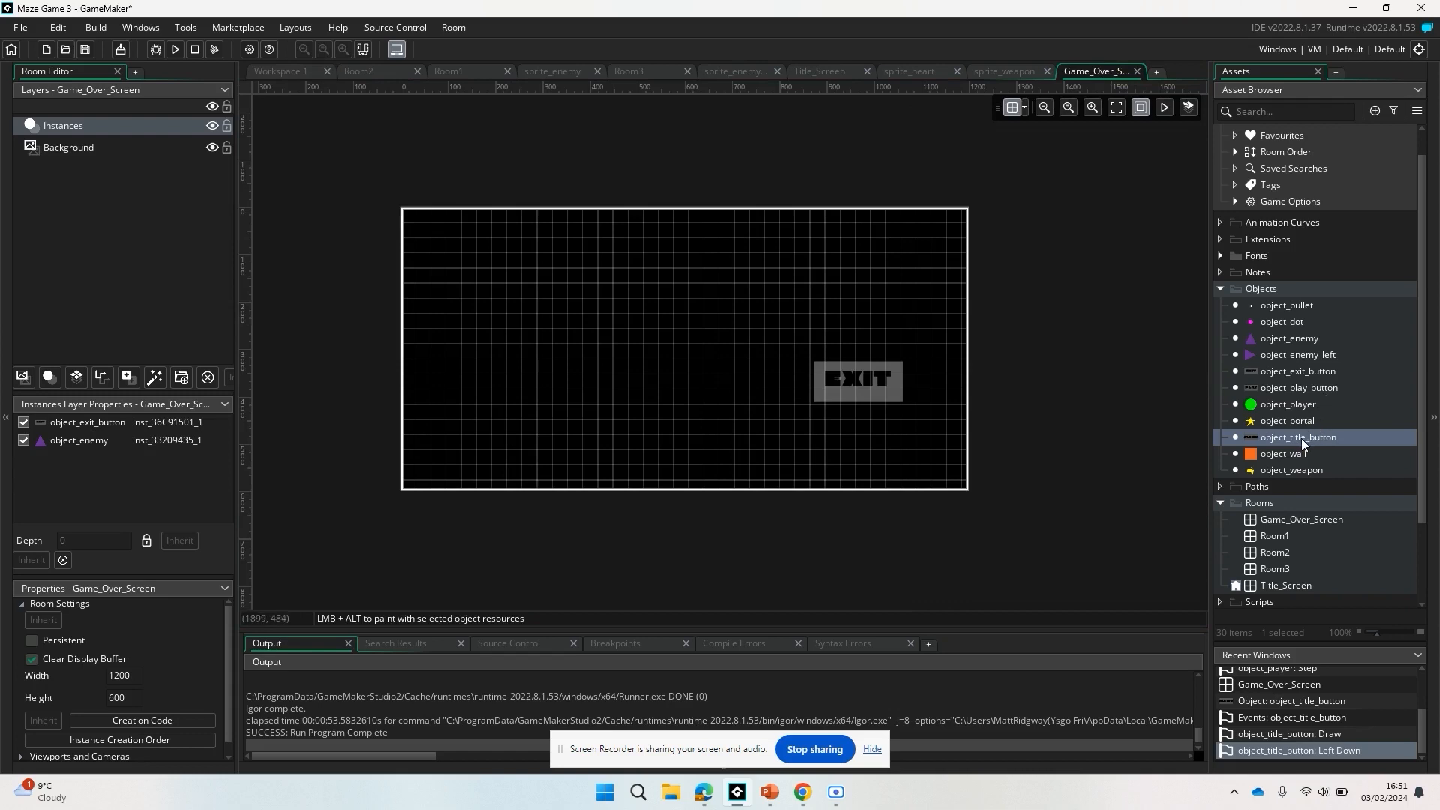
{"action": "left_click_drag", "start_coordinate": [1295, 444], "coordinate": [534, 339]}
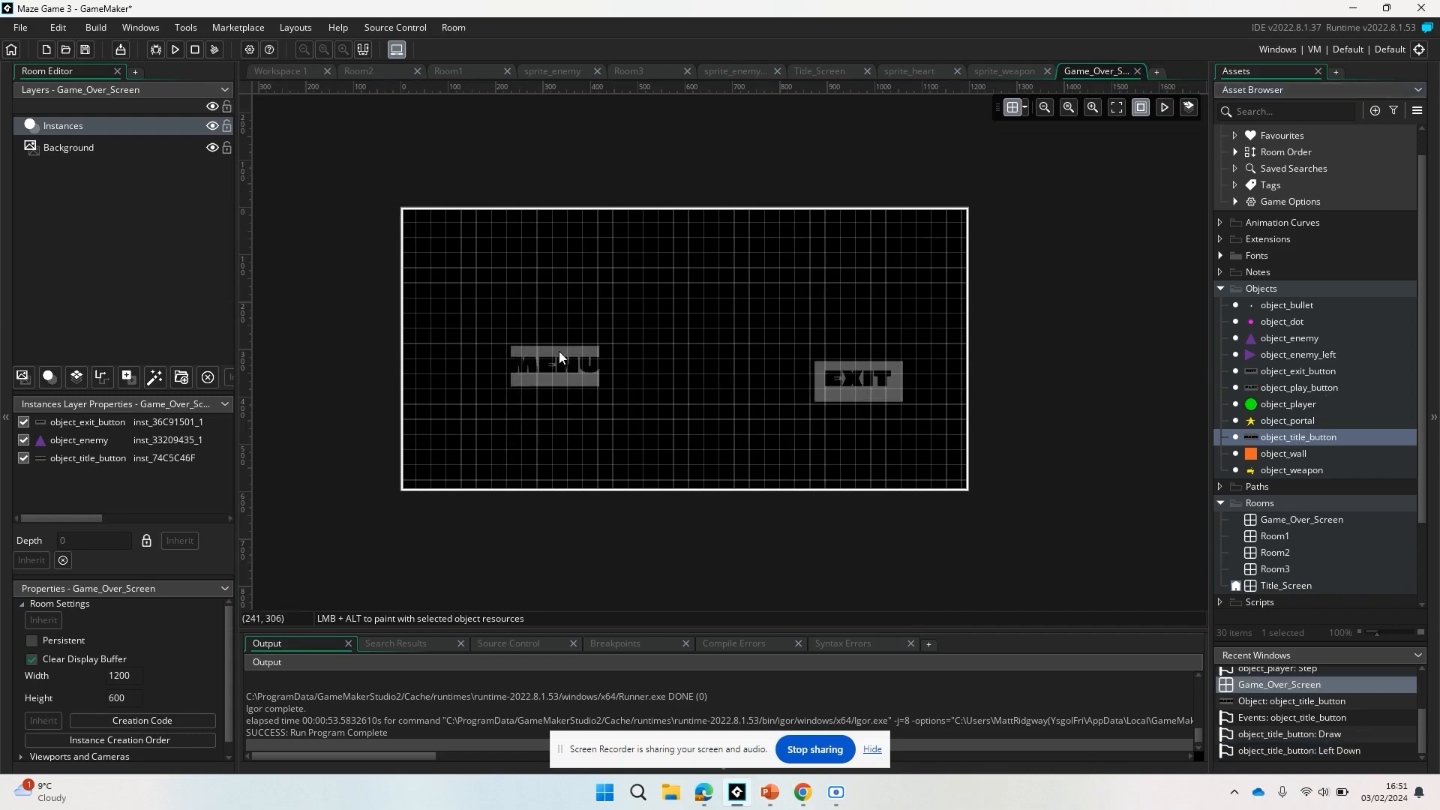
Rename object_title_button to object_menu_button, and move its room instance to about (224, 320), level with the exit button.
{"action": "left_click", "coordinate": [1319, 438]}
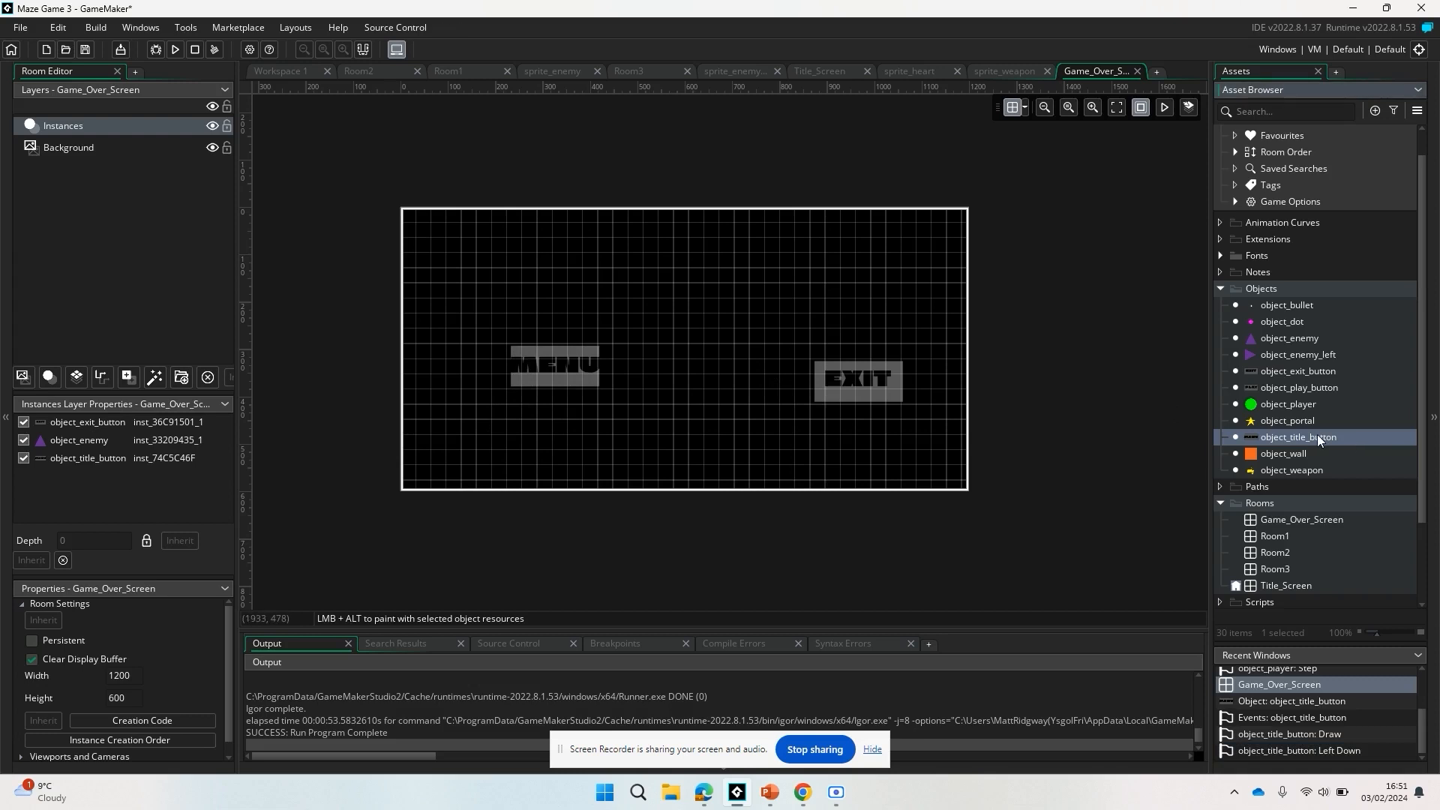
{"action": "right_click", "coordinate": [1317, 434]}
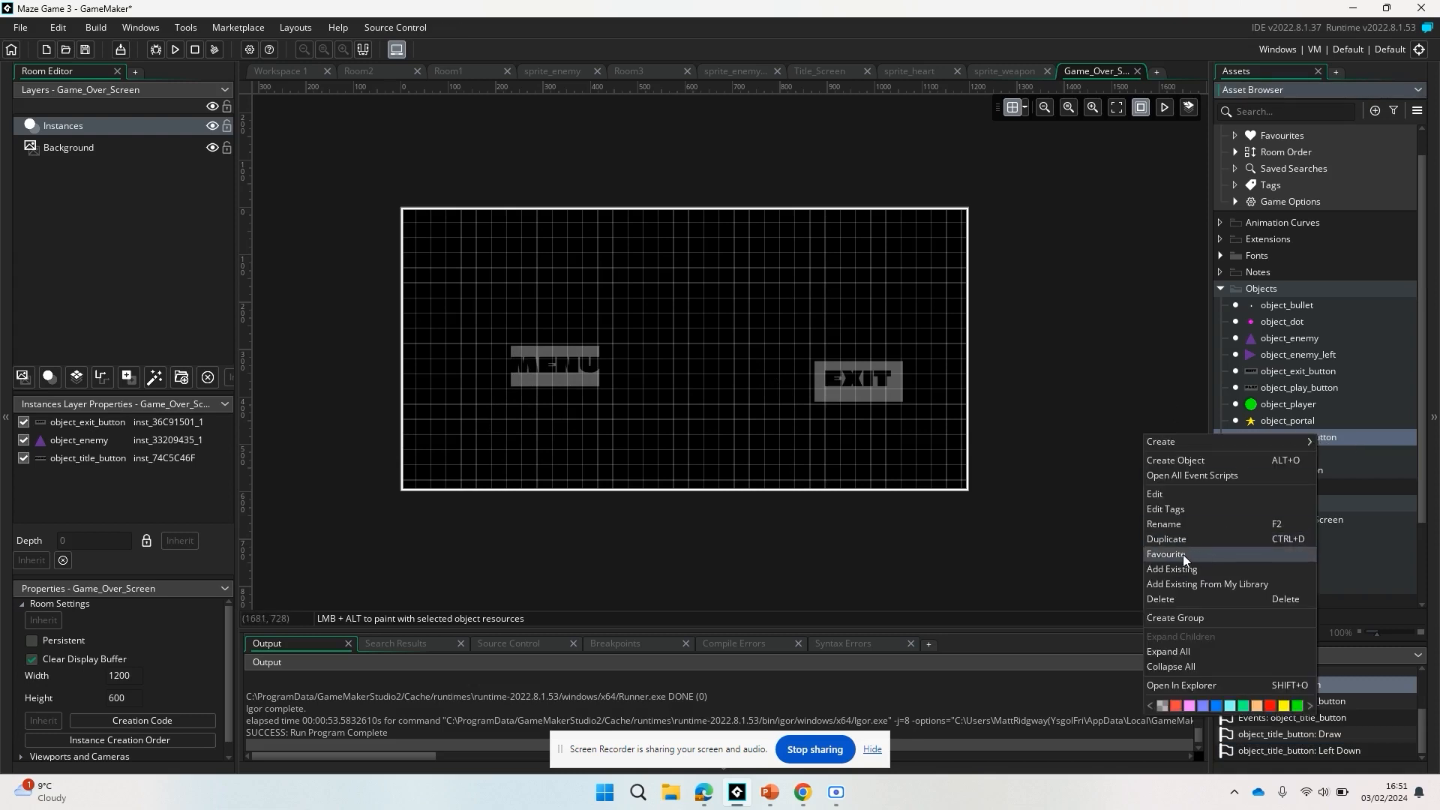
{"action": "left_click", "coordinate": [1203, 524]}
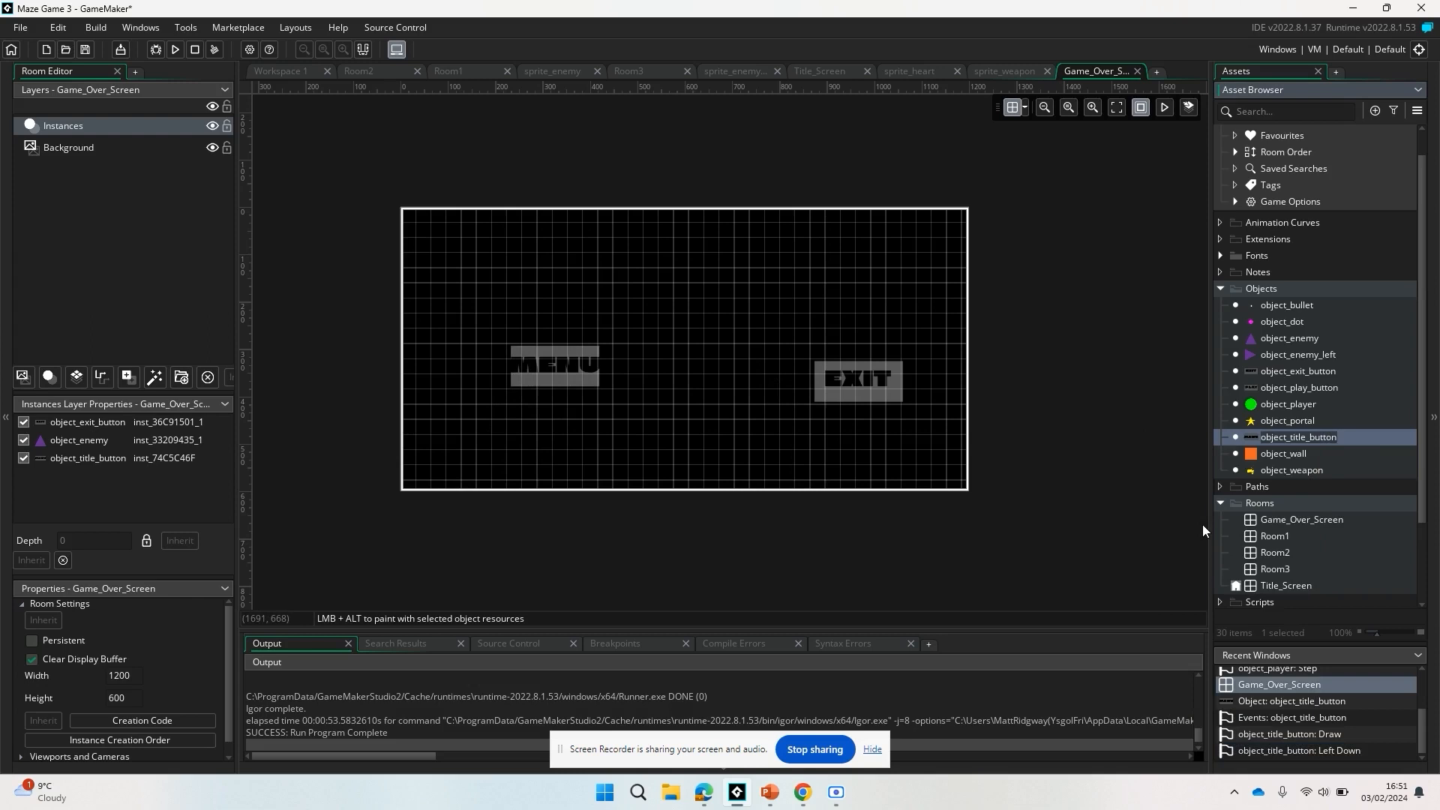
{"action": "type", "text": "object_menu_button"}
{"action": "key", "text": "Return"}
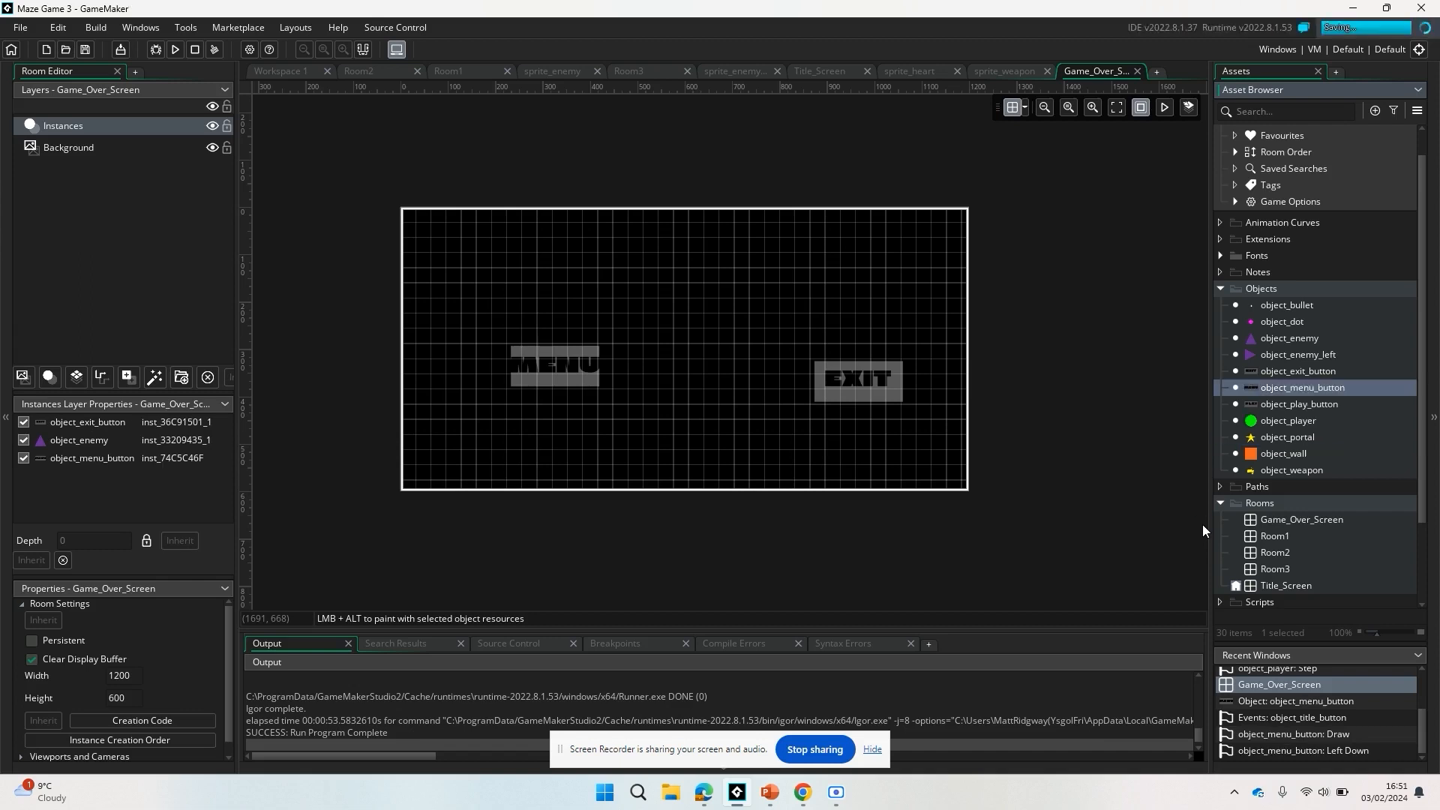
{"action": "left_click_drag", "start_coordinate": [558, 369], "coordinate": [559, 391]}
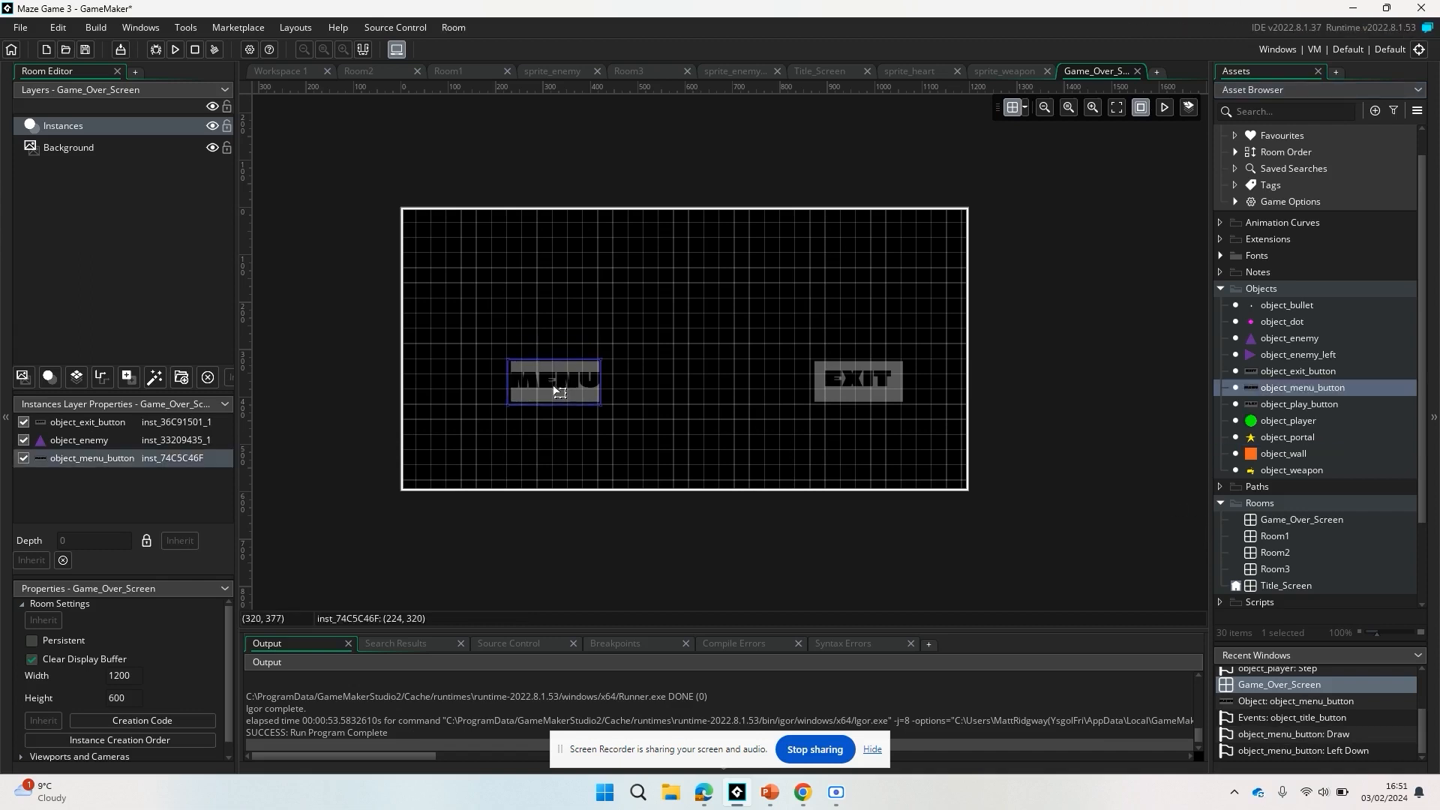
{"action": "left_click", "coordinate": [768, 381]}
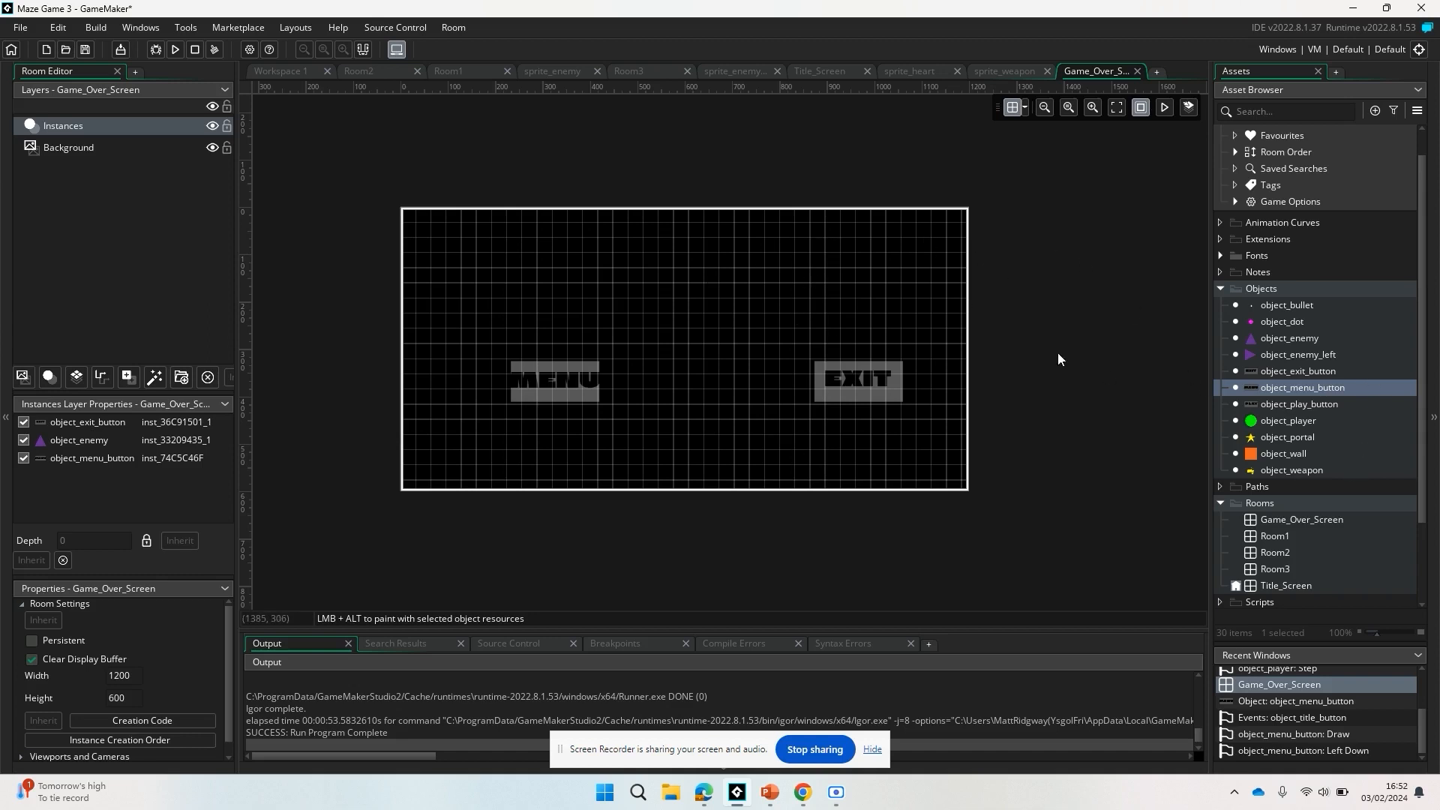
Create a new object in the Objects group and name it object_game_over.
{"action": "right_click", "coordinate": [1284, 296]}
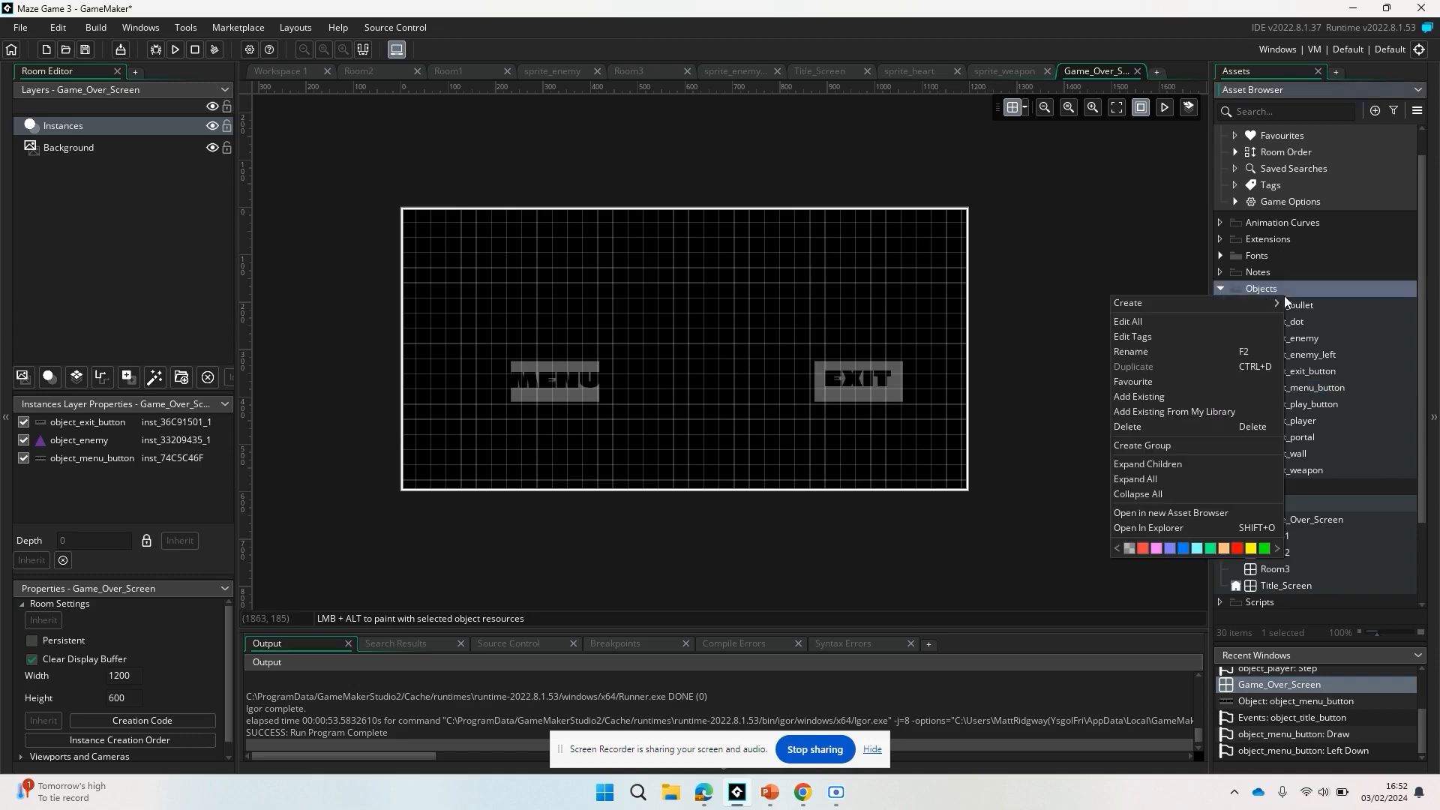
{"action": "mouse_move", "coordinate": [1241, 303]}
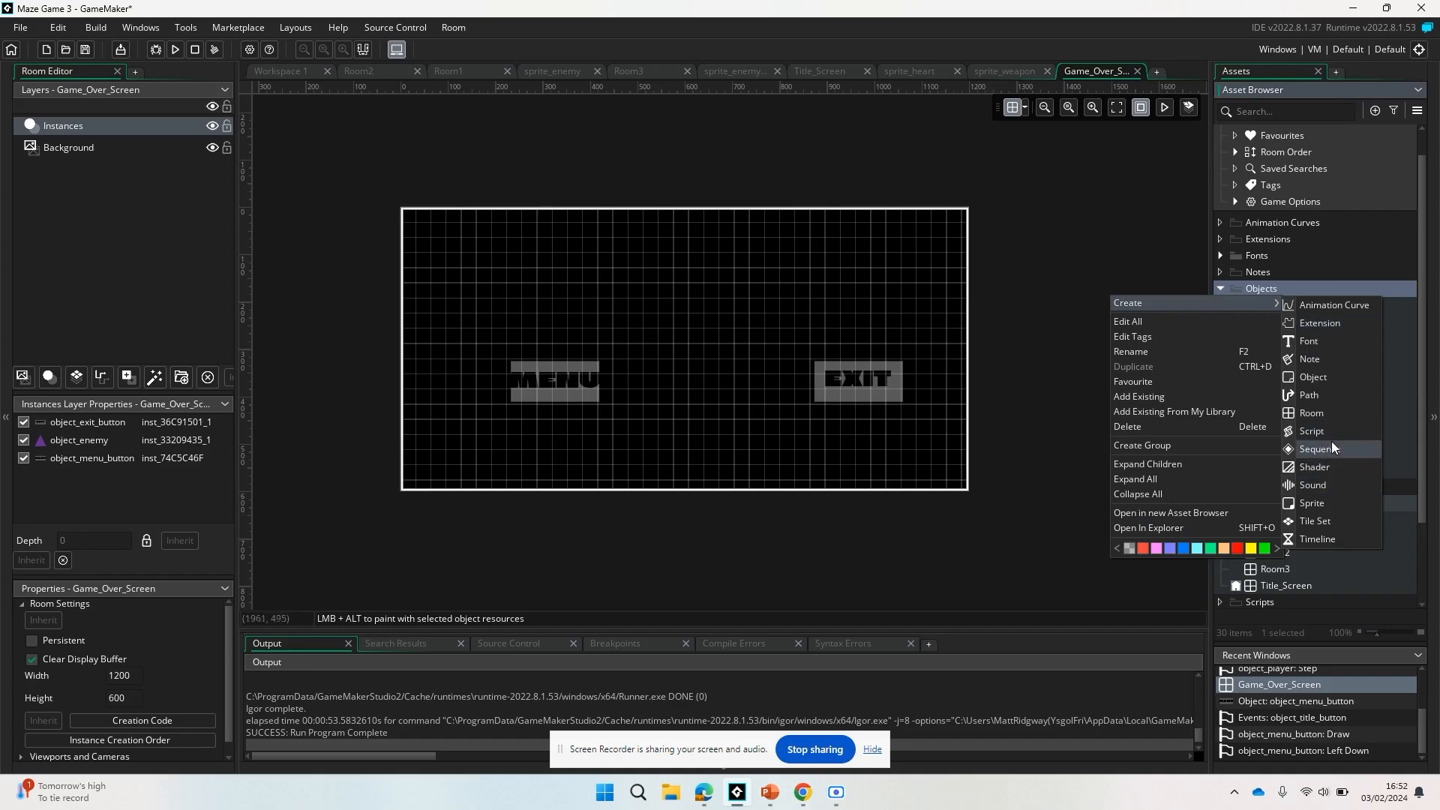
{"action": "left_click", "coordinate": [1335, 381]}
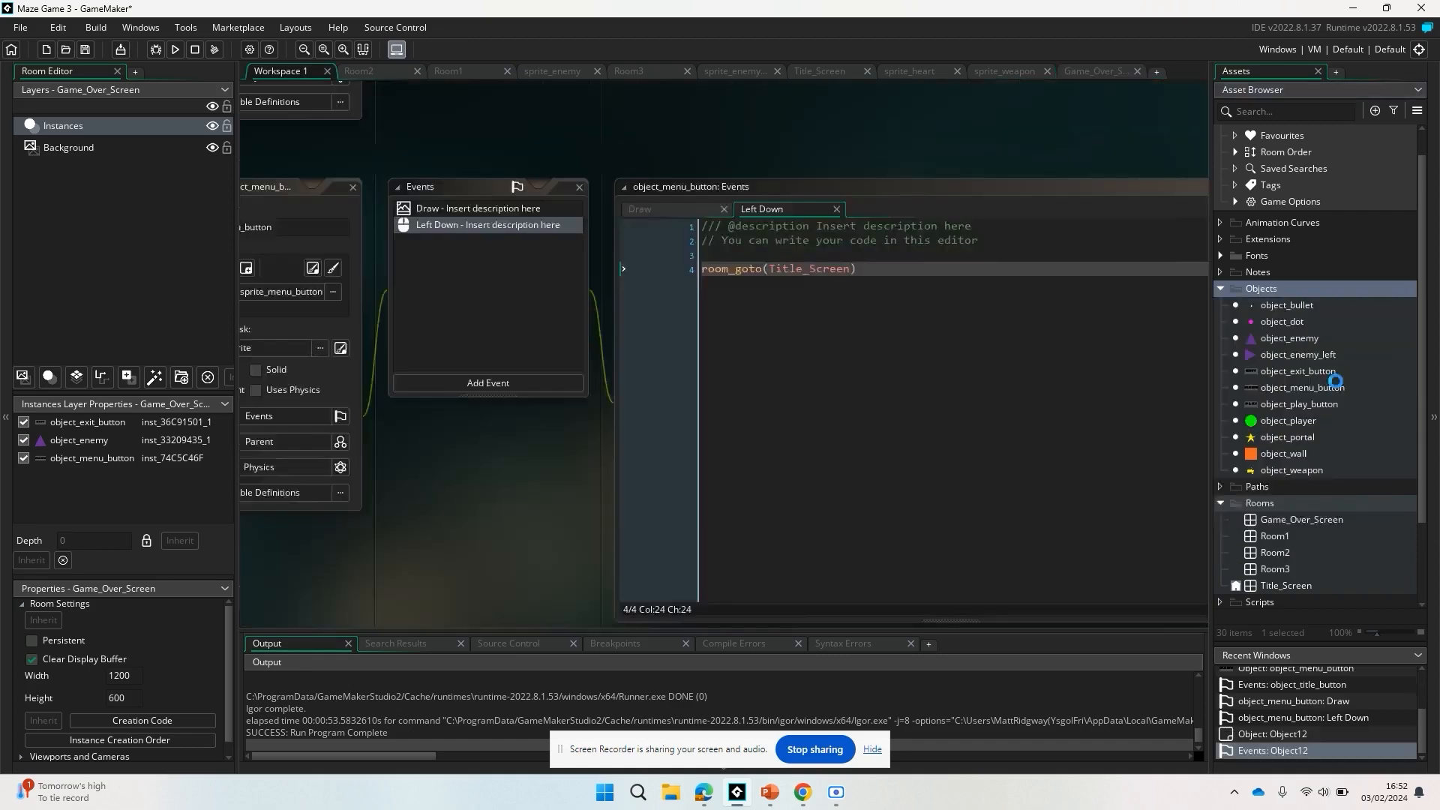
{"action": "type", "text": "game"}
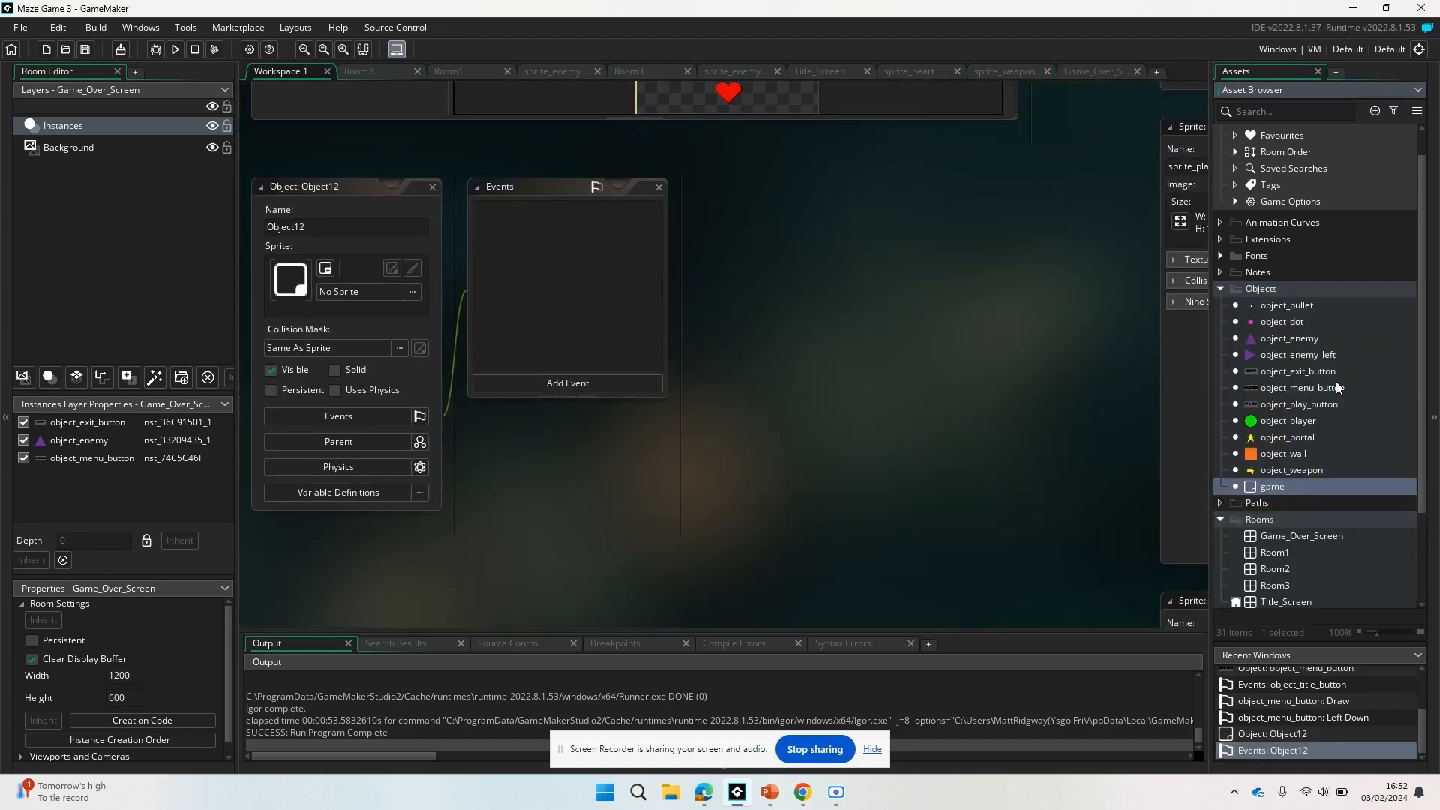
{"action": "key", "text": "BackSpace"}
{"action": "key", "text": "BackSpace"}
{"action": "key", "text": "BackSpace"}
{"action": "type", "text": "object_game_over"}
{"action": "key", "text": "Return"}
Assign sprite_game_over as object_game_over's sprite and add a Draw event to the object.
{"action": "left_click", "coordinate": [371, 294]}
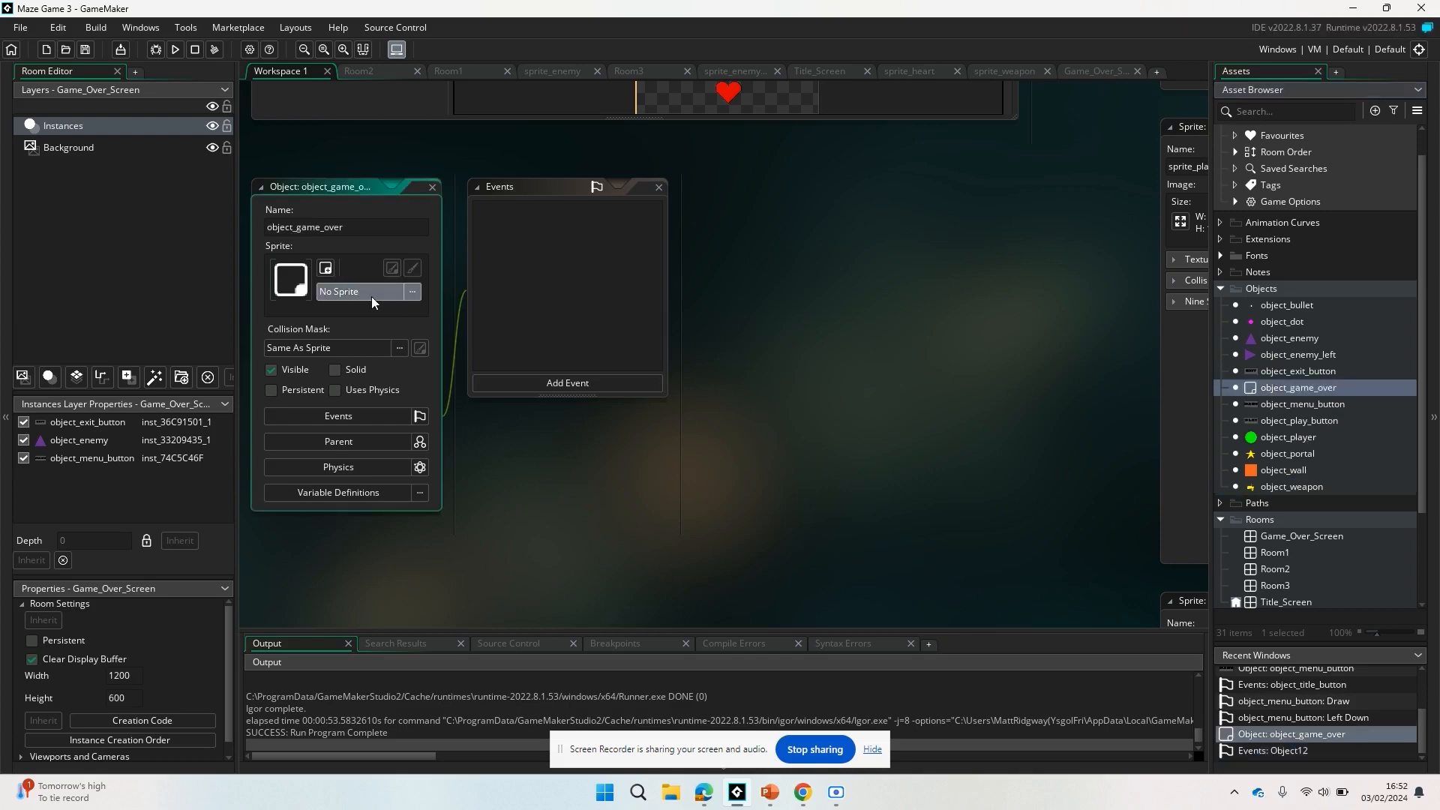
{"action": "double_click", "coordinate": [592, 334]}
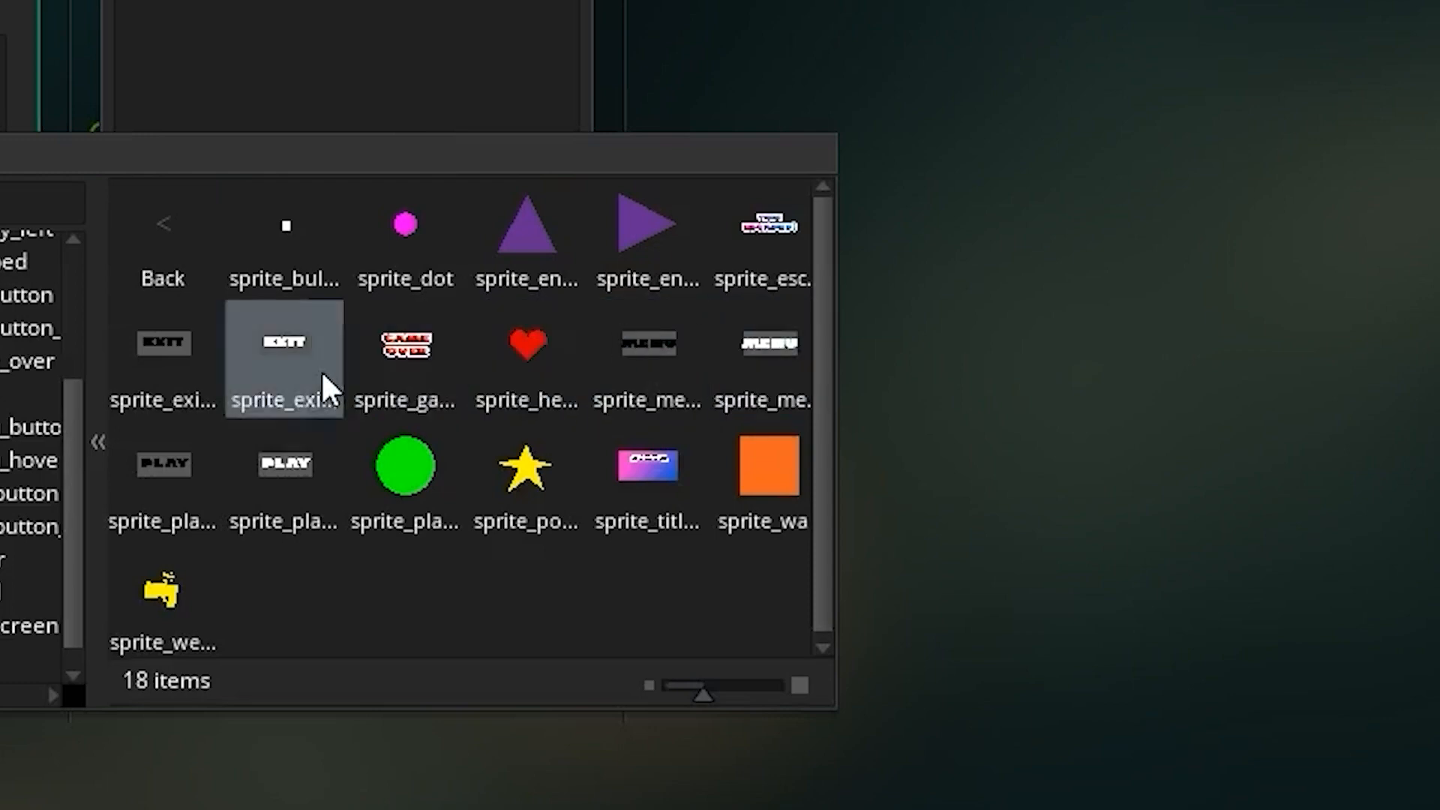
{"action": "left_click", "coordinate": [416, 357]}
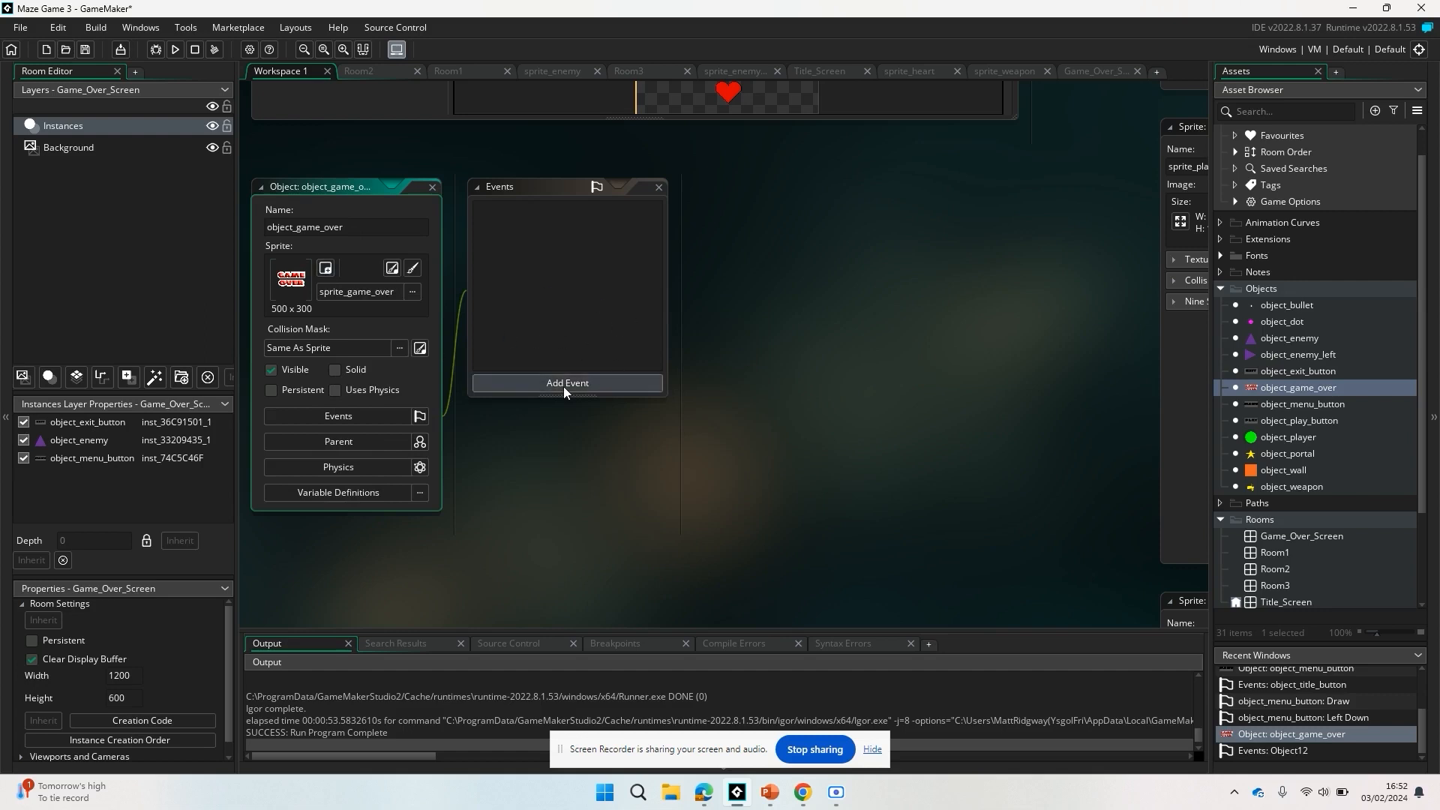
{"action": "left_click", "coordinate": [564, 385]}
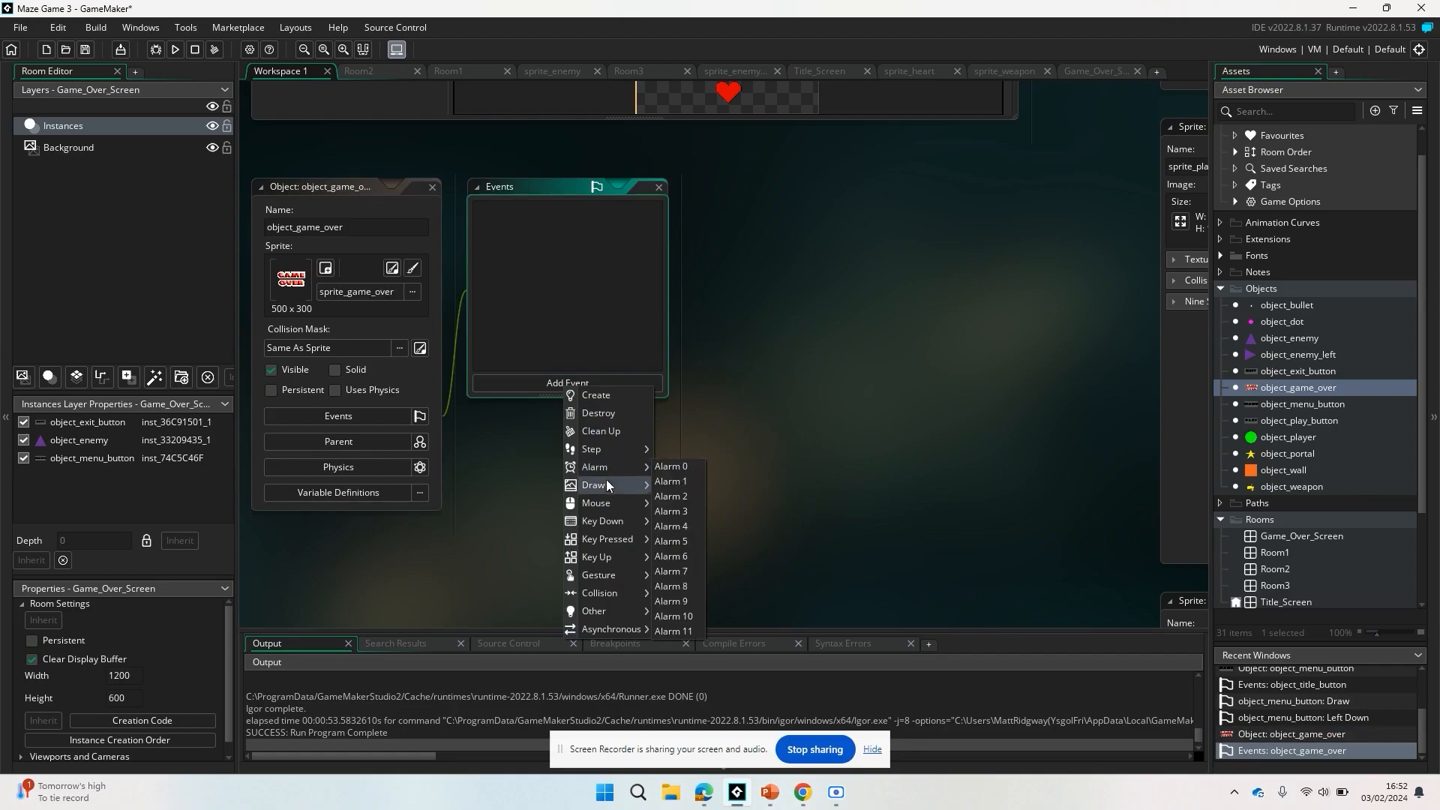
{"action": "mouse_move", "coordinate": [604, 483]}
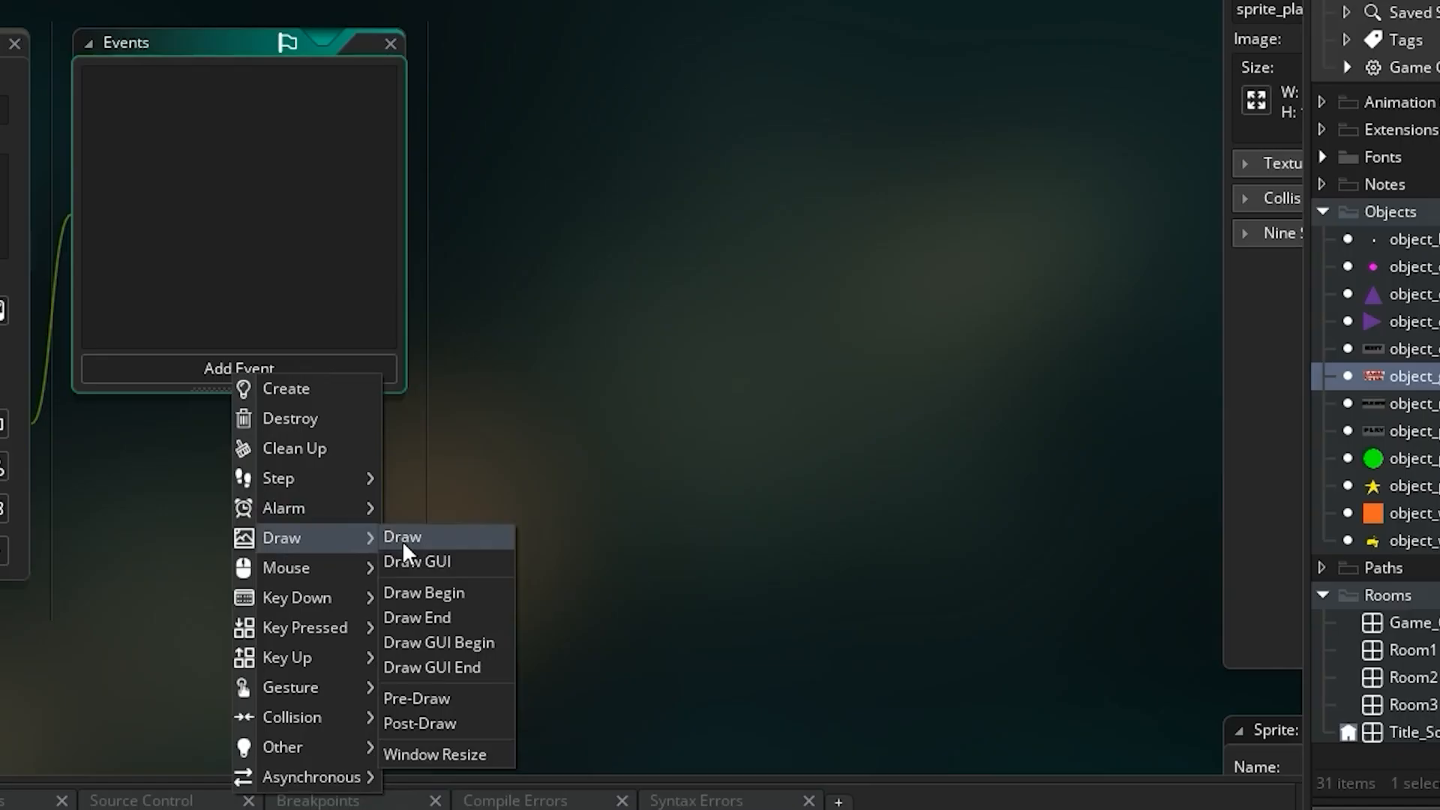
{"action": "left_click", "coordinate": [402, 537]}
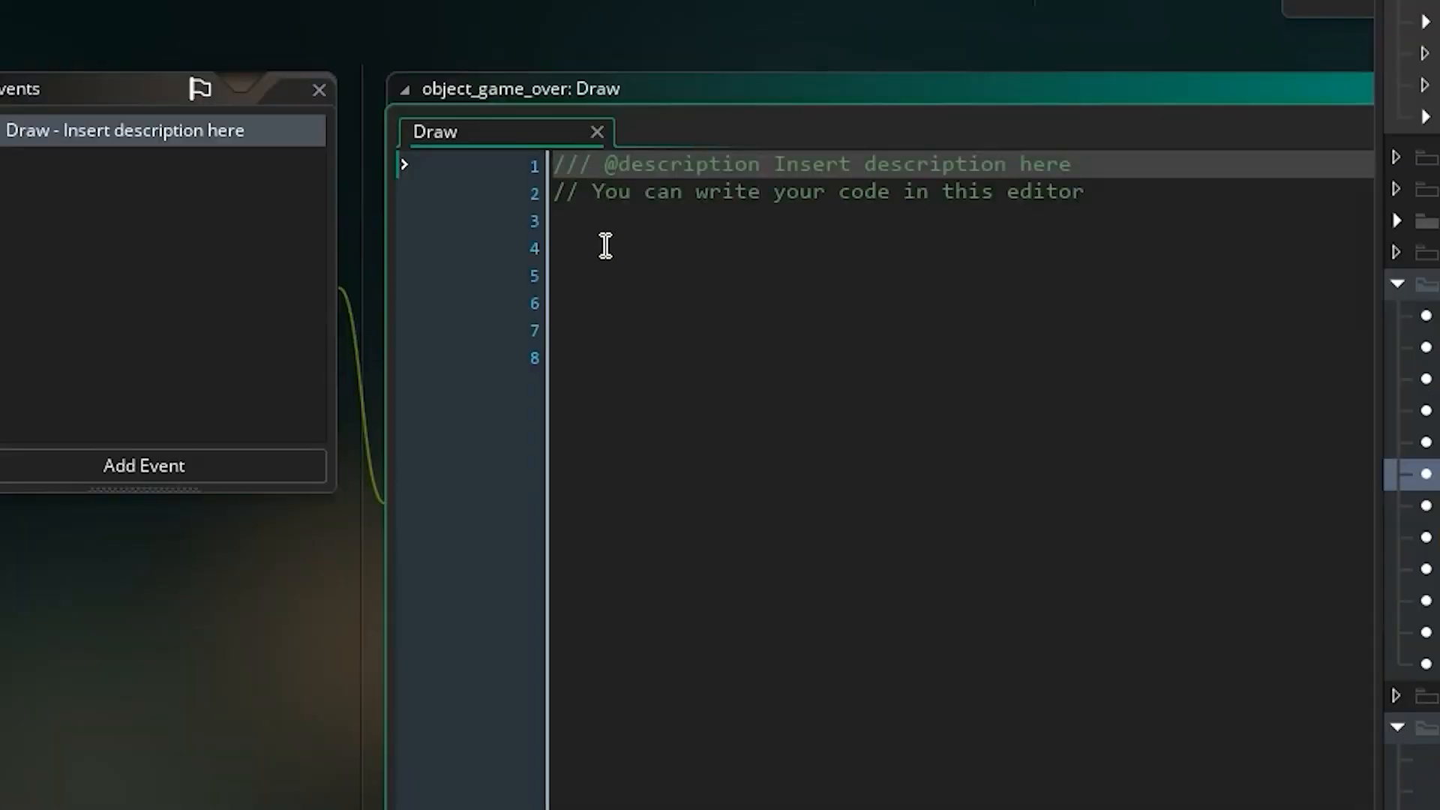
In object_game_over's Draw event, write an if global.lives = 0 block that sets sprite_index = sprite_game_over.
{"action": "left_click", "coordinate": [570, 259]}
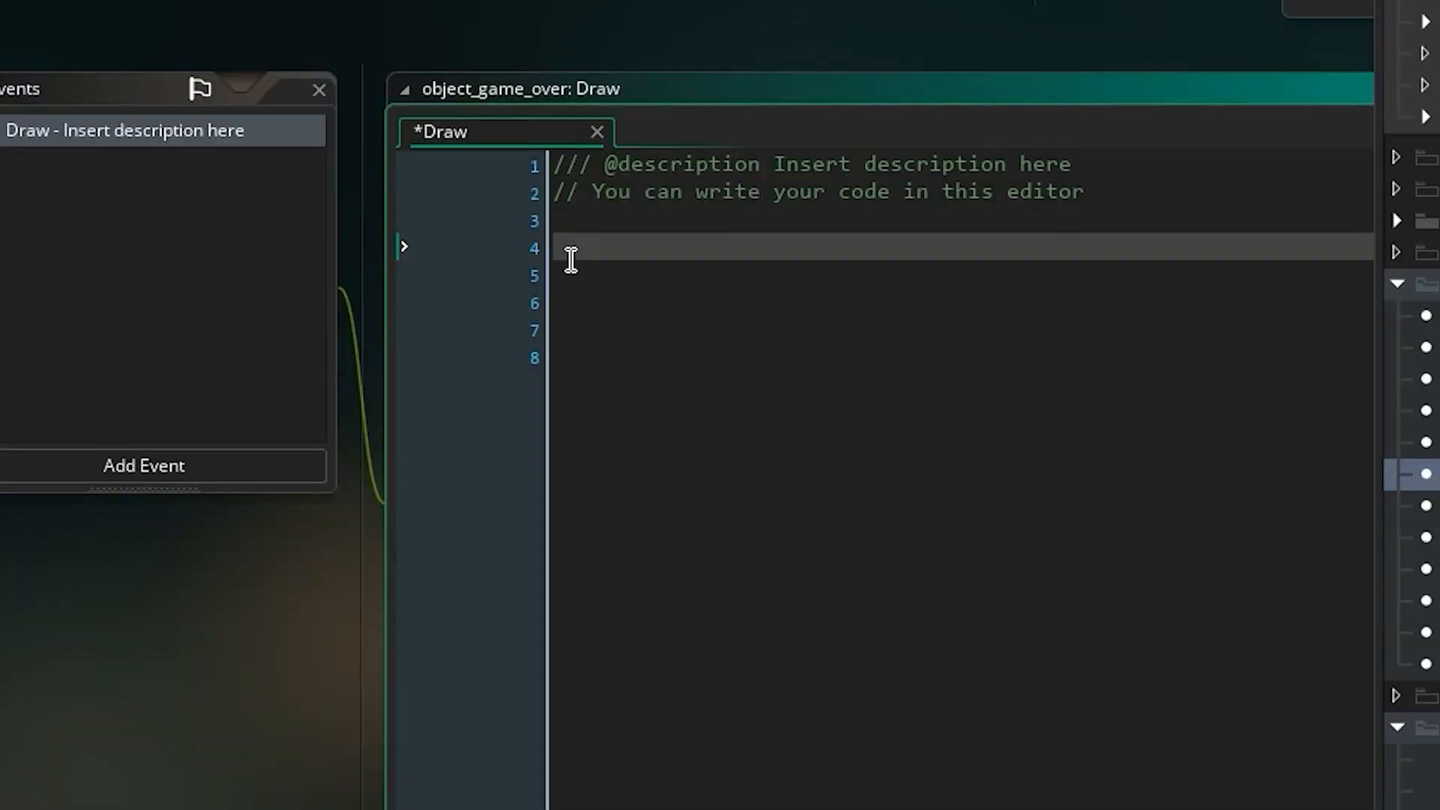
{"action": "type", "text": "if global."}
{"action": "key", "text": "BackSpace"}
{"action": "key", "text": "BackSpace"}
{"action": "key", "text": "BackSpace"}
{"action": "key", "text": "BackSpace"}
{"action": "key", "text": "BackSpace"}
{"action": "type", "text": "obal"}
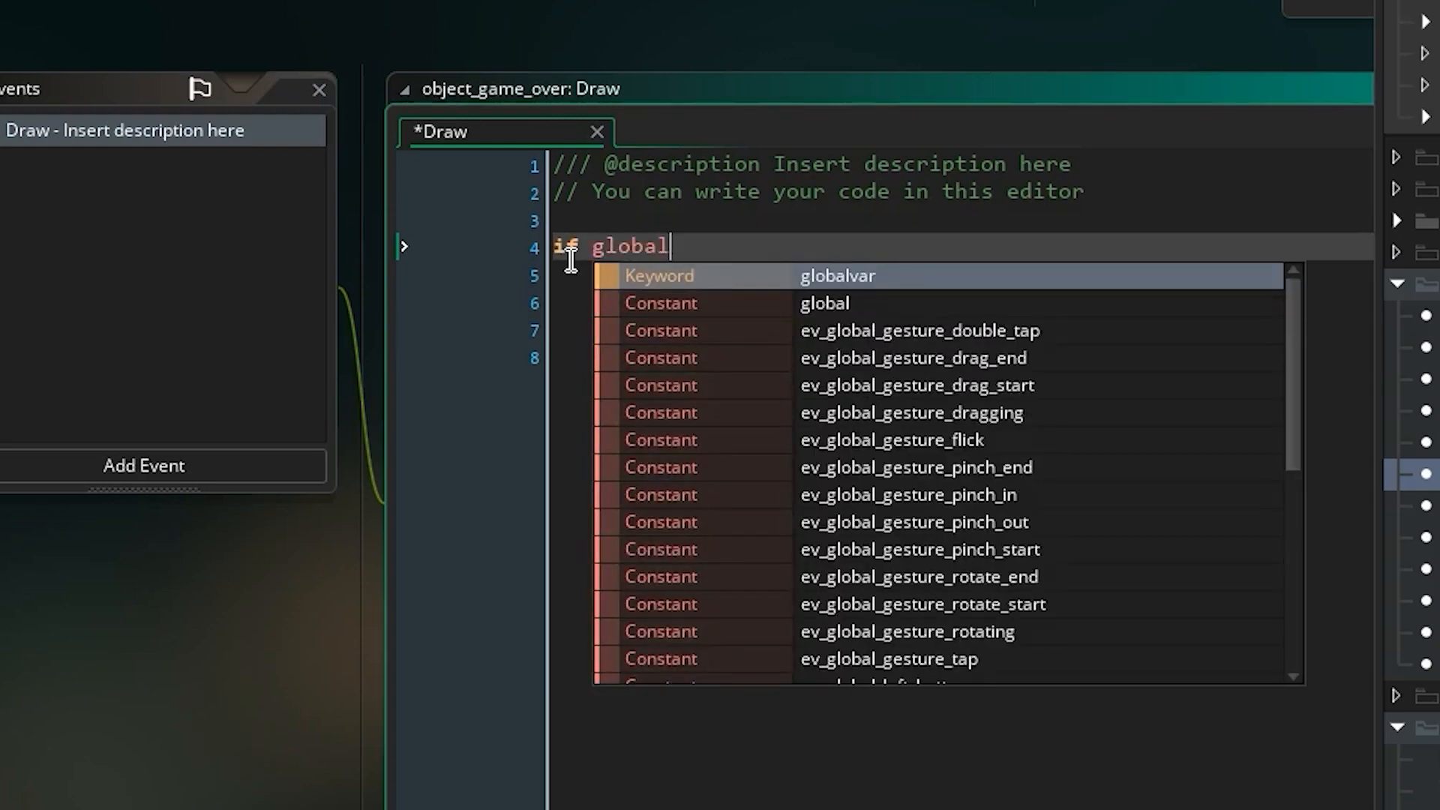
{"action": "type", "text": ".lives "}
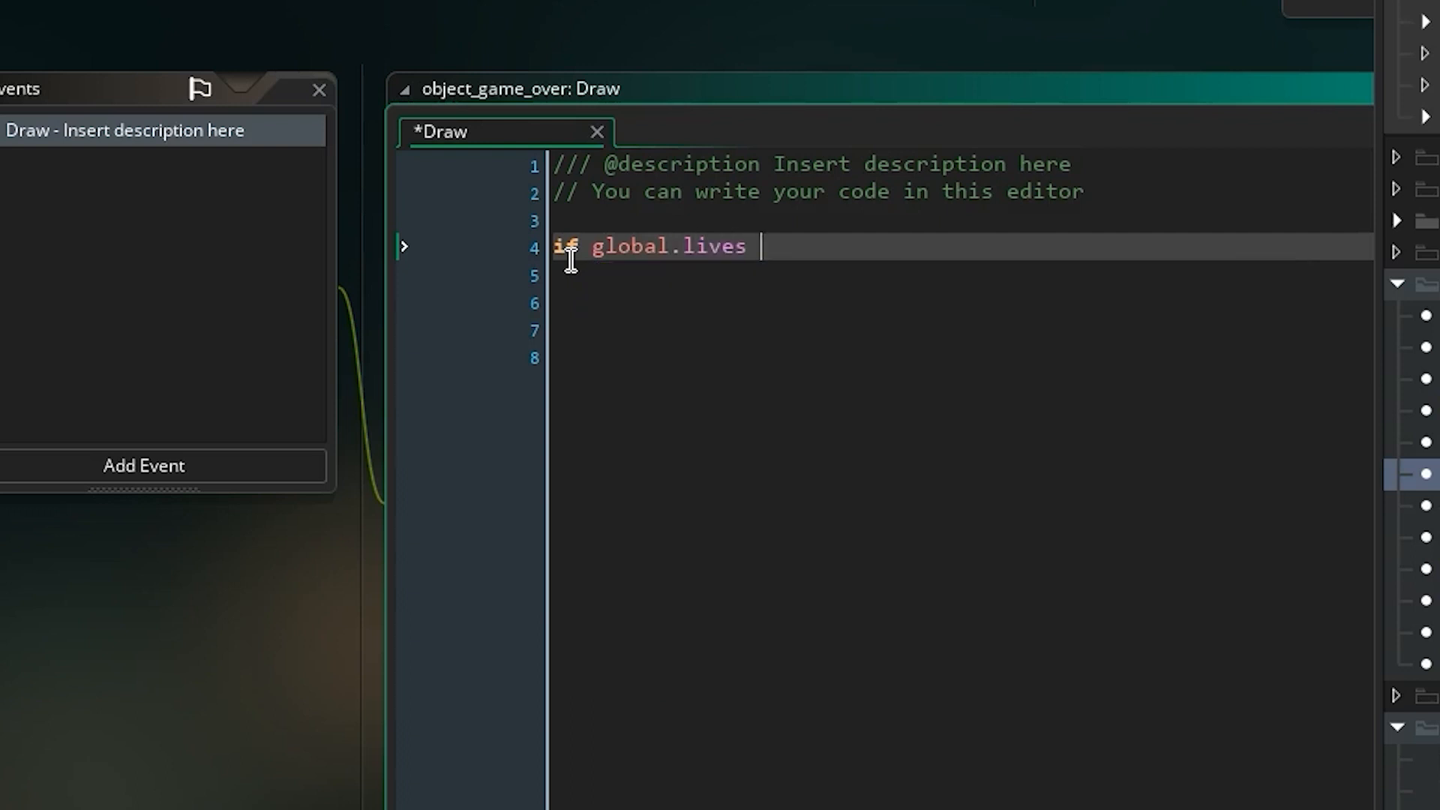
{"action": "type", "text": "= 0{"}
{"action": "key", "text": "Return"}
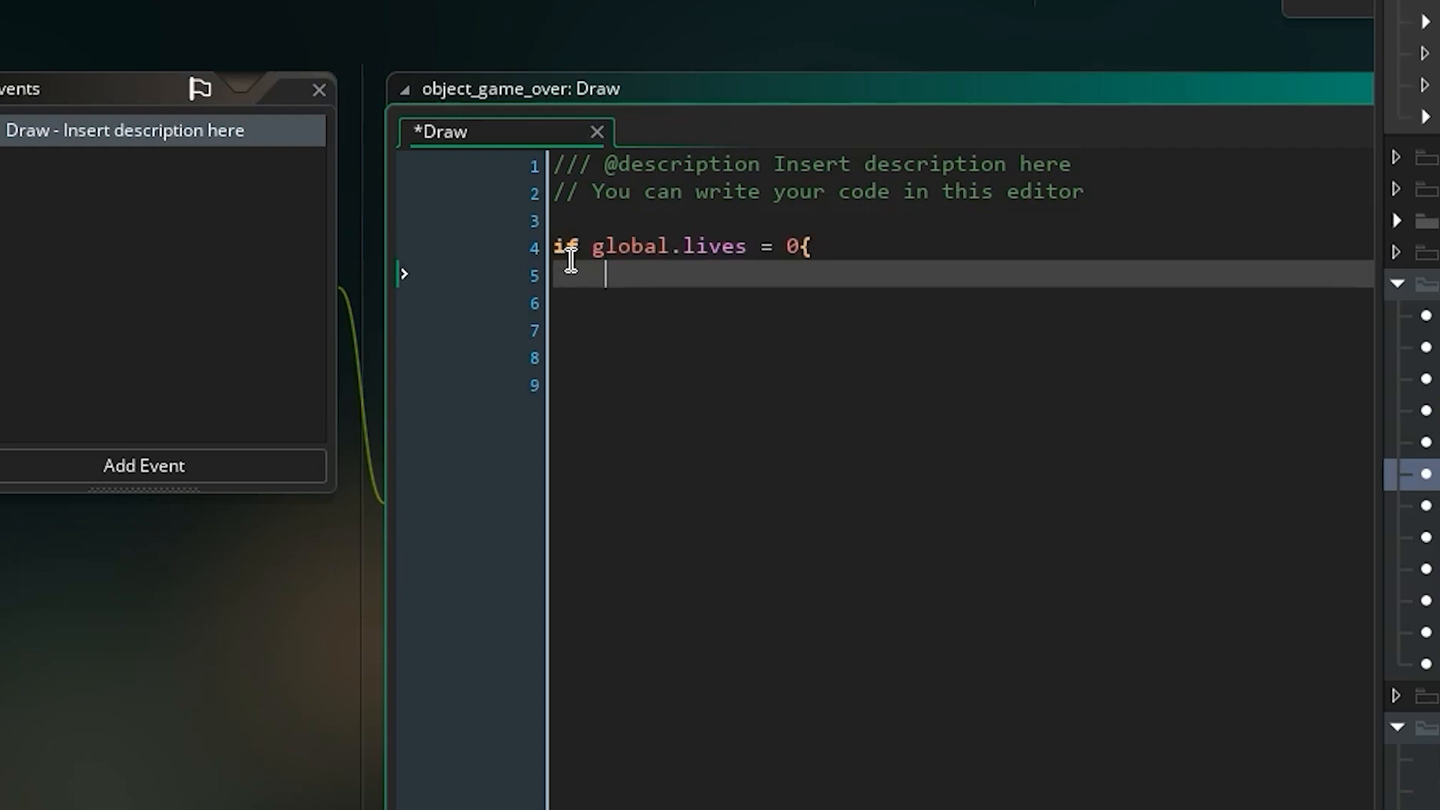
{"action": "type", "text": "sprite_index = "}
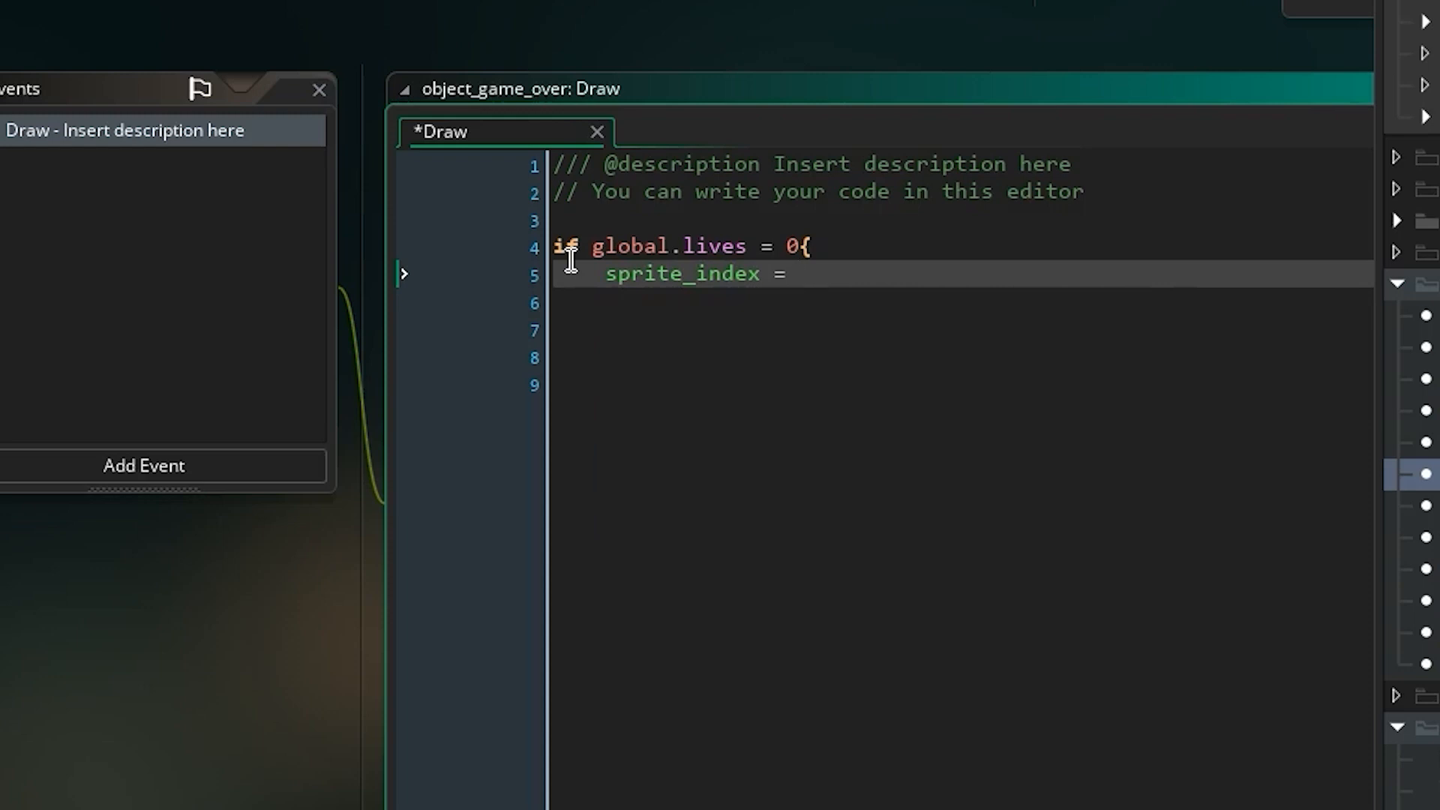
{"action": "type", "text": "sprite_g"}
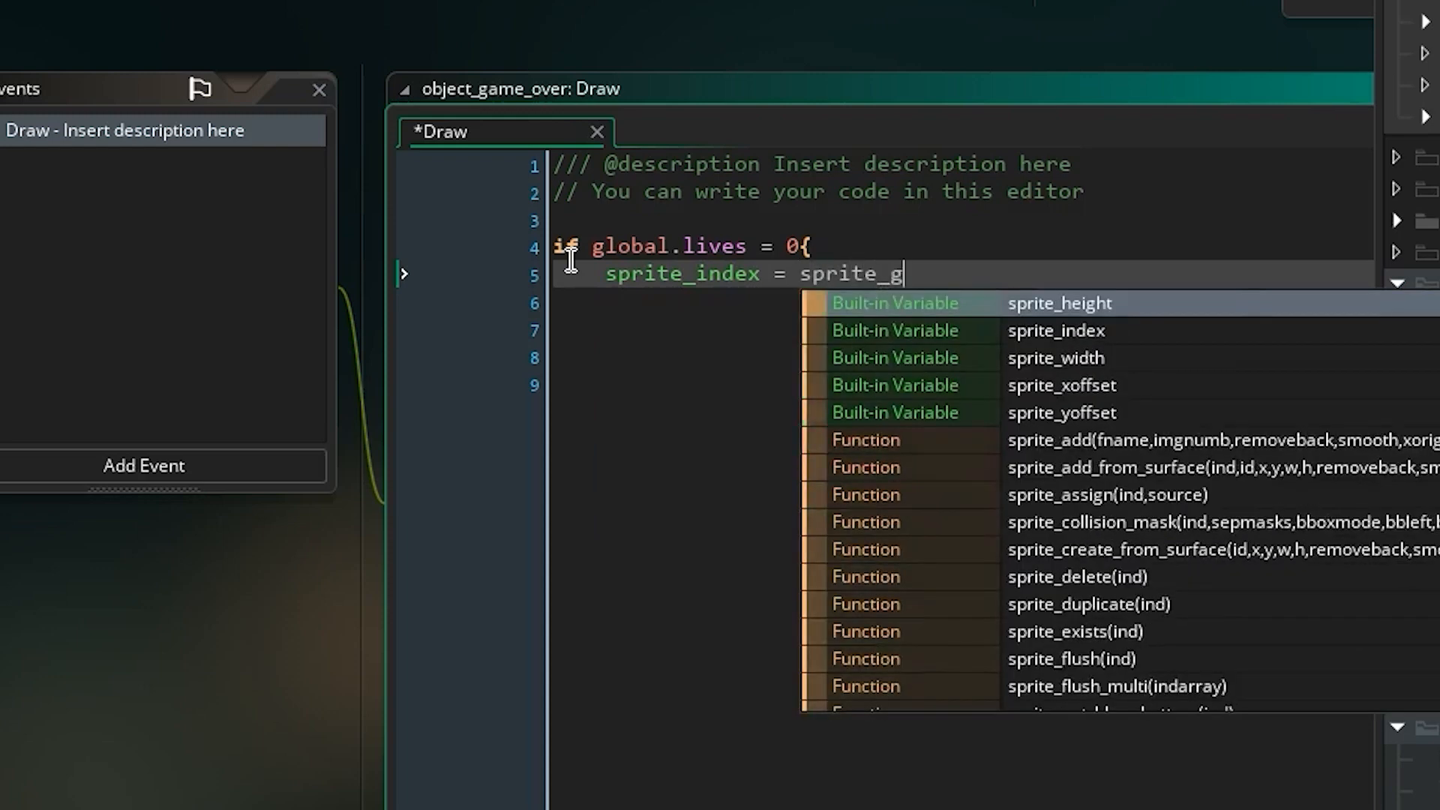
{"action": "type", "text": "am"}
{"action": "key", "text": "Return"}
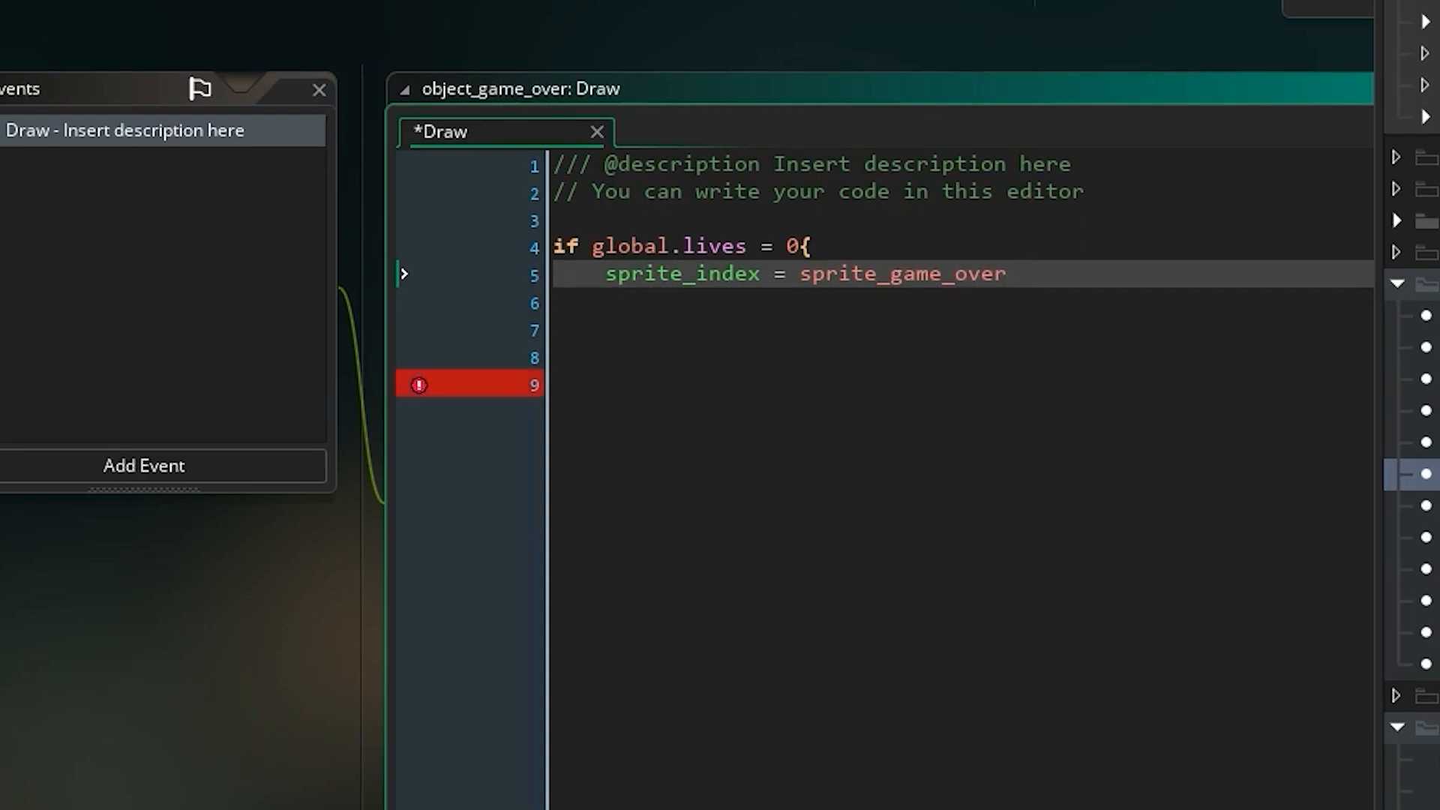
{"action": "key", "text": "Return"}
{"action": "type", "text": "}"}
{"action": "key", "text": "Return"}
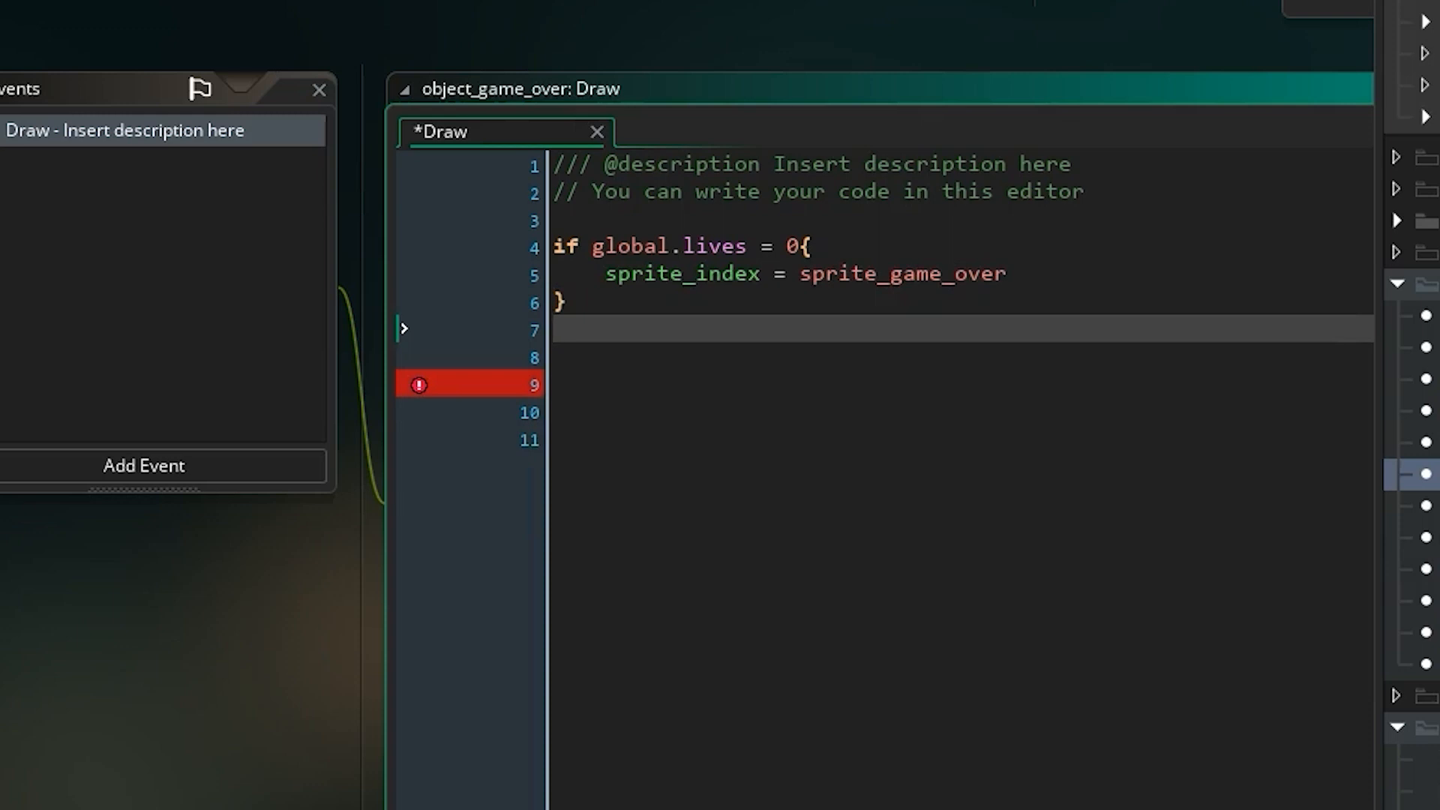
Add an else block to the Draw code that sets sprite_index = sprite_escaped.
{"action": "type", "text": "else"}
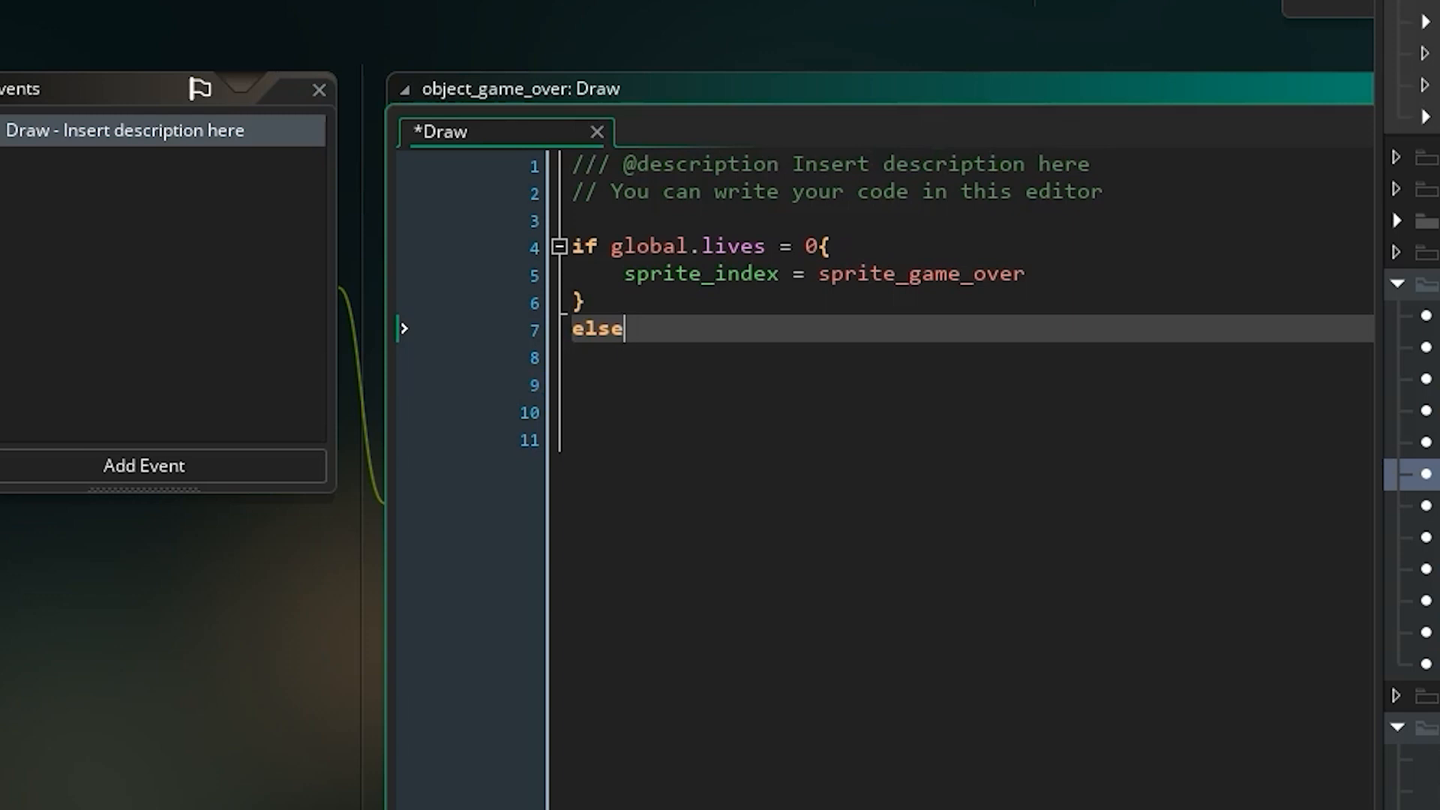
{"action": "type", "text": "{"}
{"action": "key", "text": "Return"}
{"action": "type", "text": "sp"}
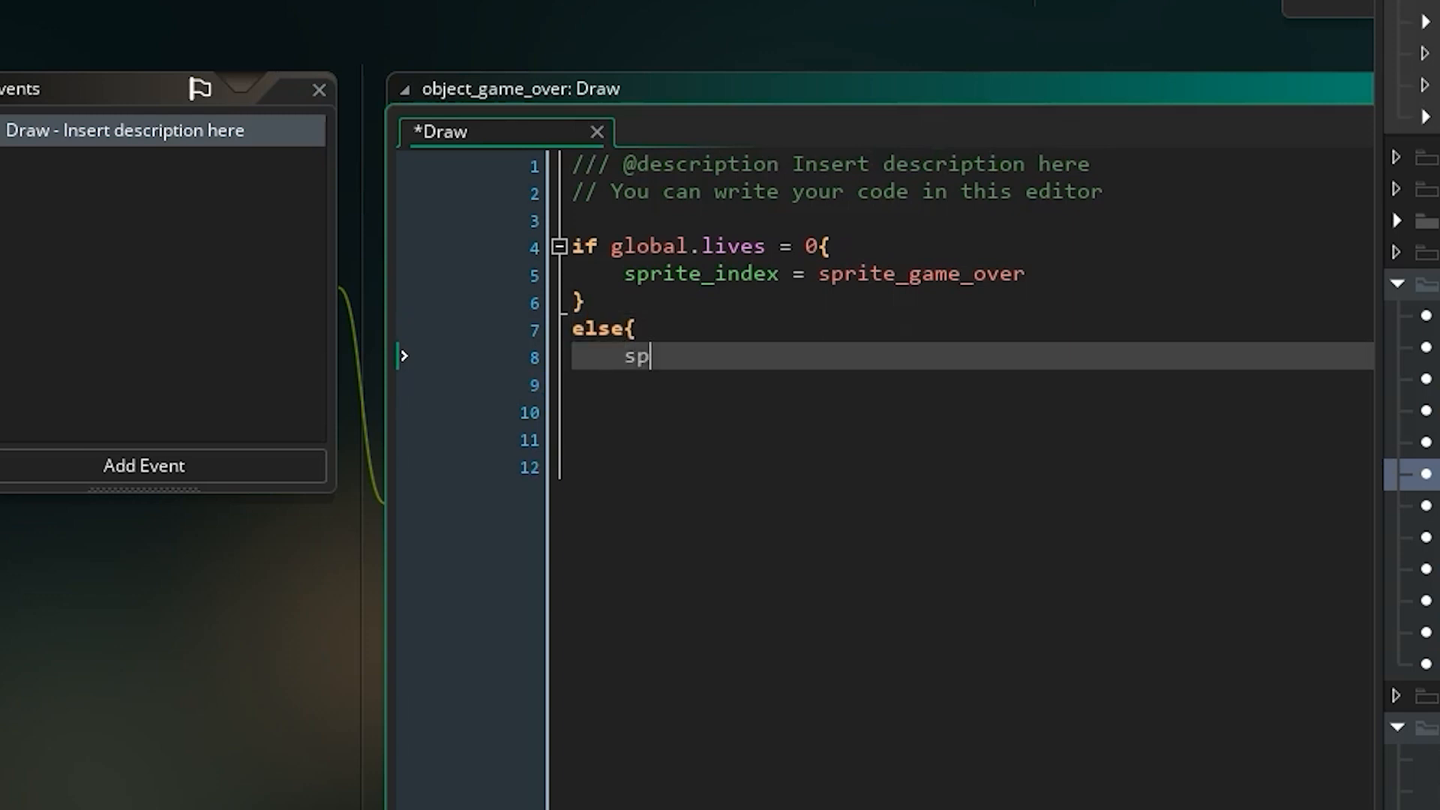
{"action": "type", "text": "rite_in"}
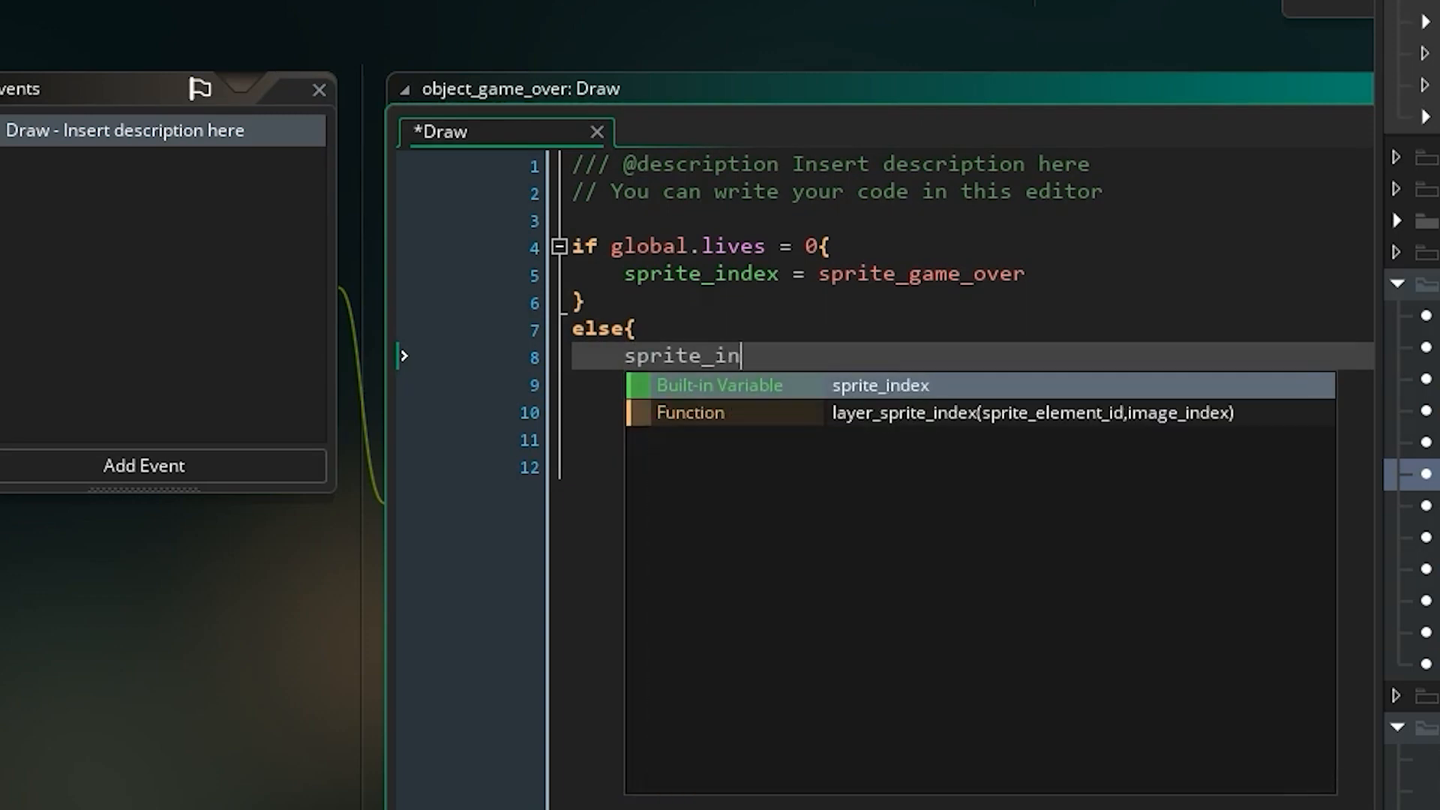
{"action": "type", "text": "dex = "}
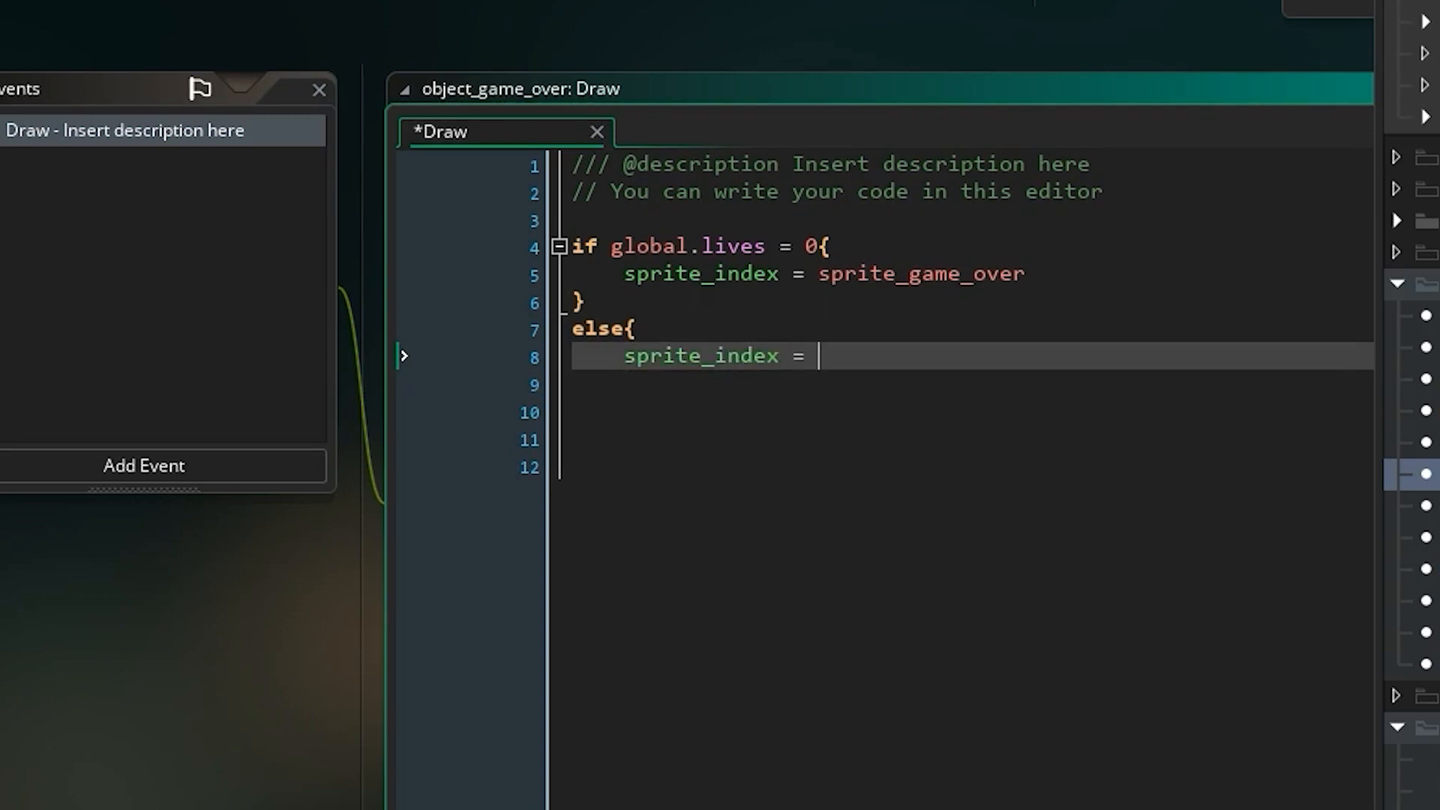
{"action": "type", "text": "sprite_"}
{"action": "key", "text": "Down"}
{"action": "key", "text": "Down"}
{"action": "key", "text": "Down"}
{"action": "key", "text": "Down"}
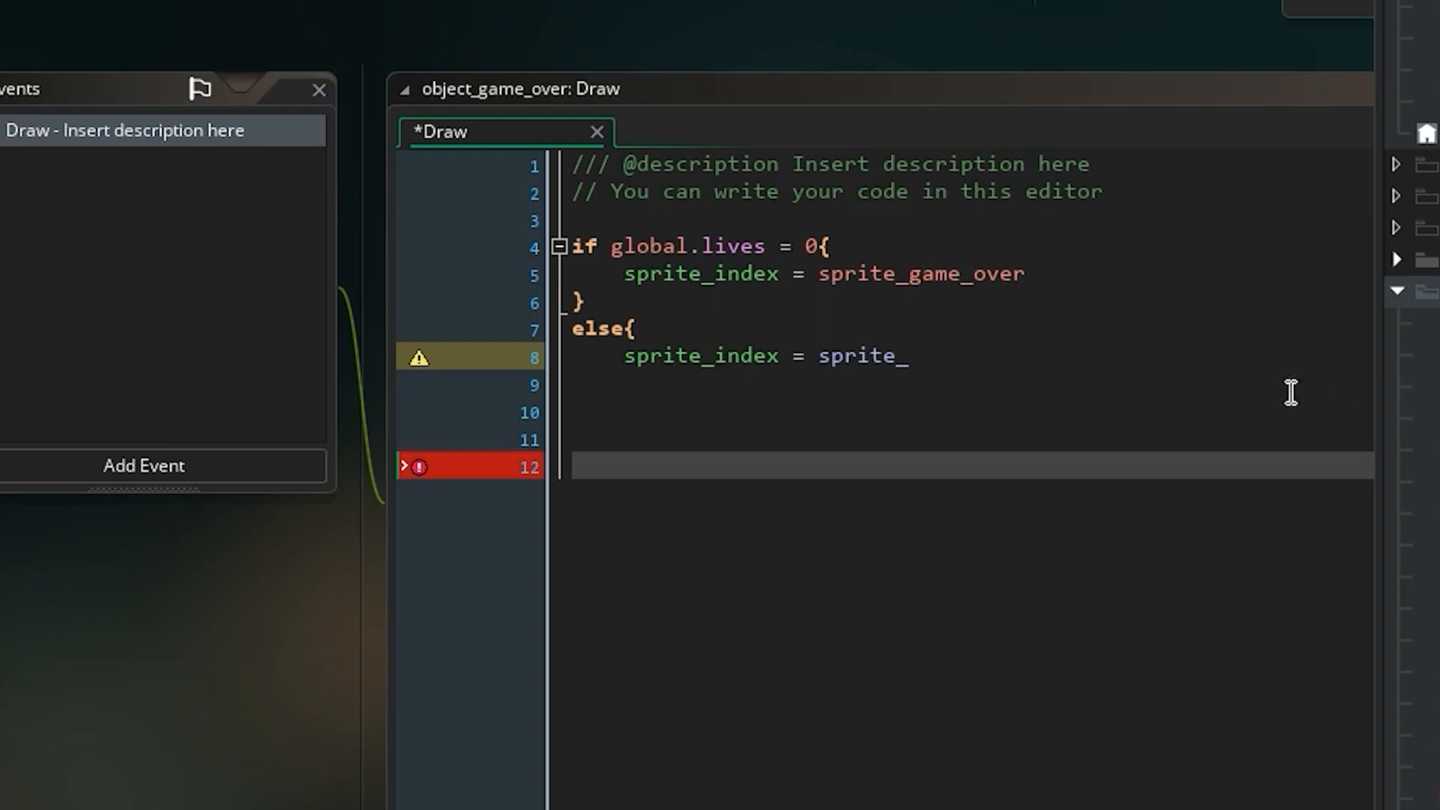
{"action": "left_click", "coordinate": [1015, 357]}
{"action": "type", "text": "e"}
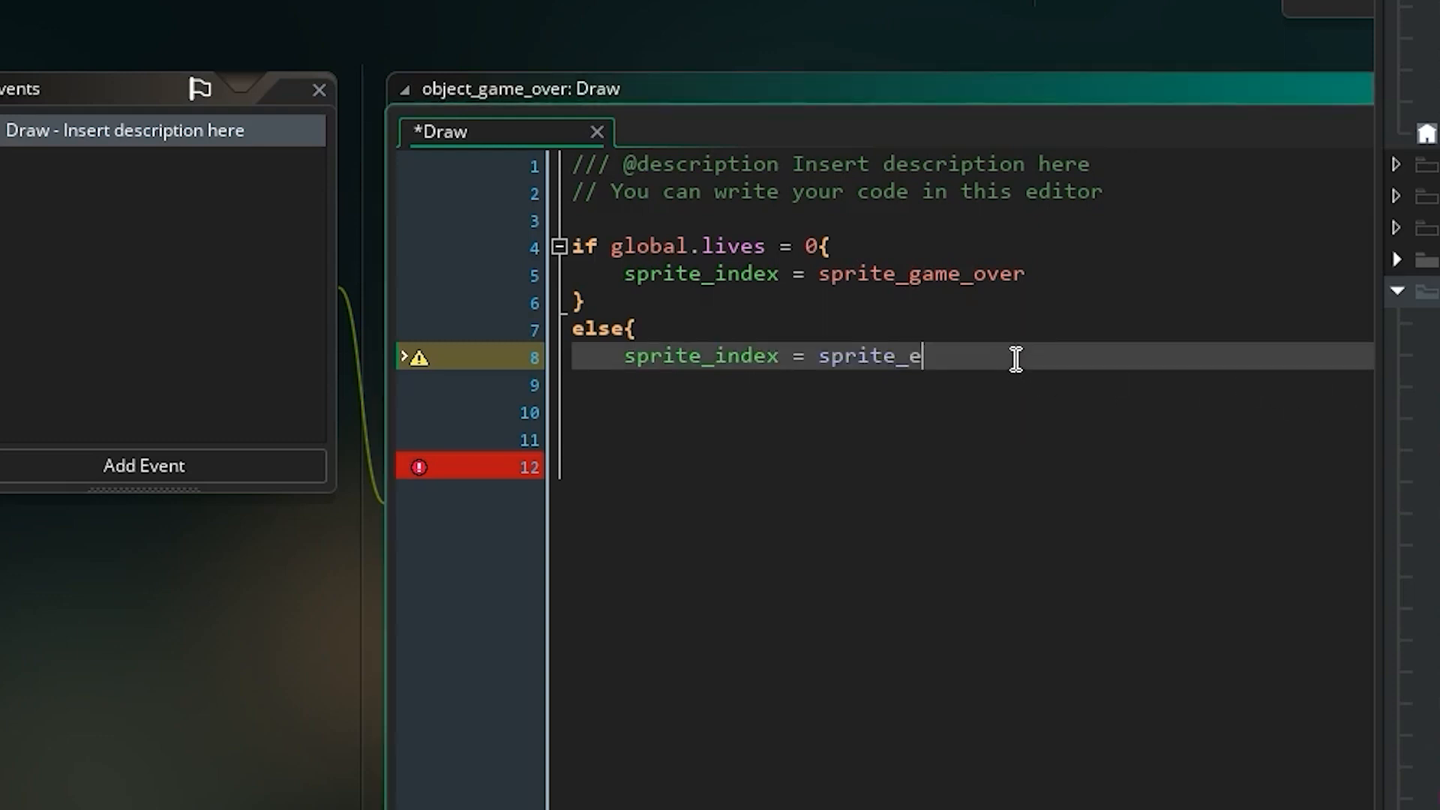
{"action": "type", "text": "scaped"}
{"action": "key", "text": "Return"}
{"action": "type", "text": "}"}
{"action": "key", "text": "Return"}
{"action": "key", "text": "Return"}
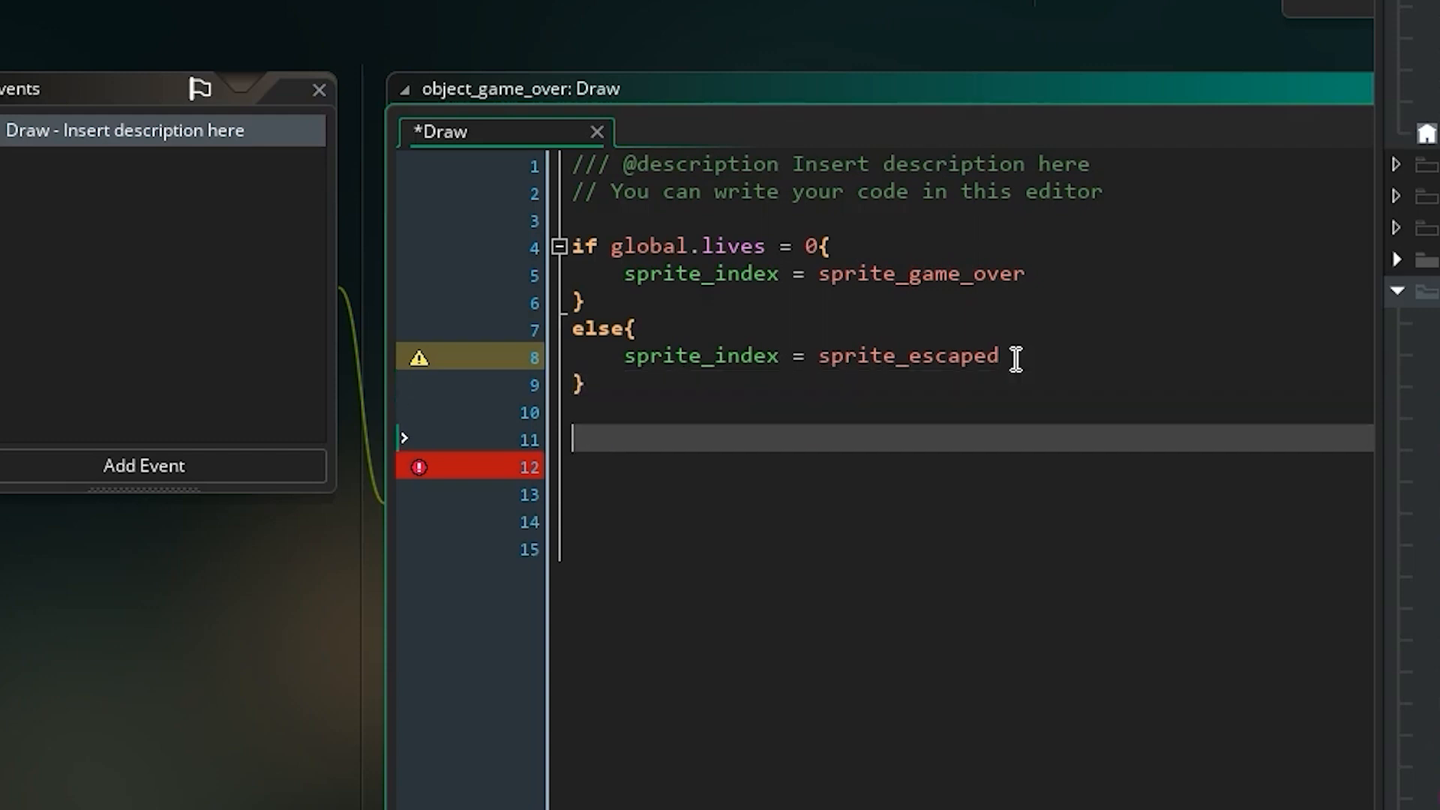
Add a draw_self() call below the else block in object_game_over's Draw event.
{"action": "type", "text": "draw_self()"}
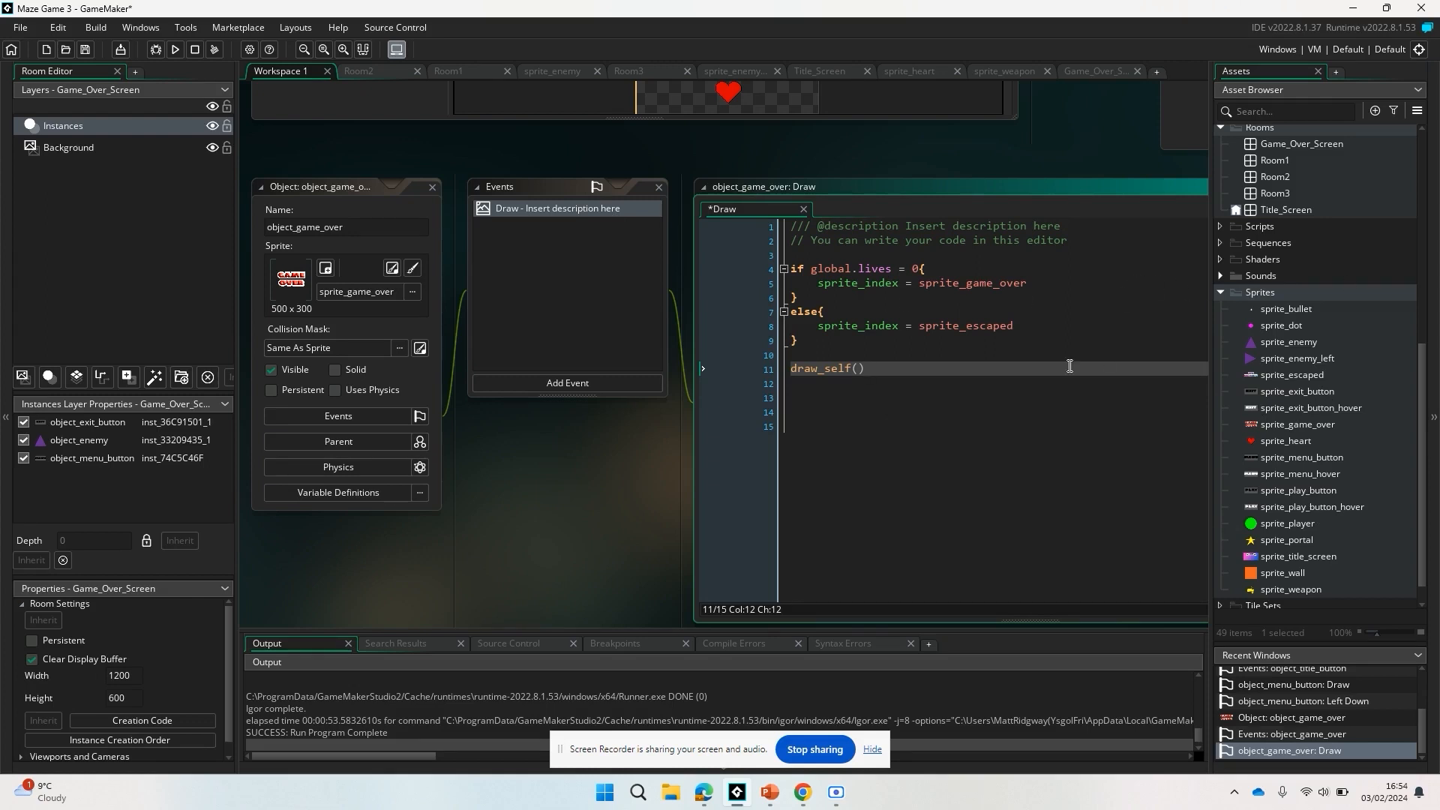
{"action": "scroll", "coordinate": [1070, 366], "scroll_direction": "up", "scroll_amount": 3}
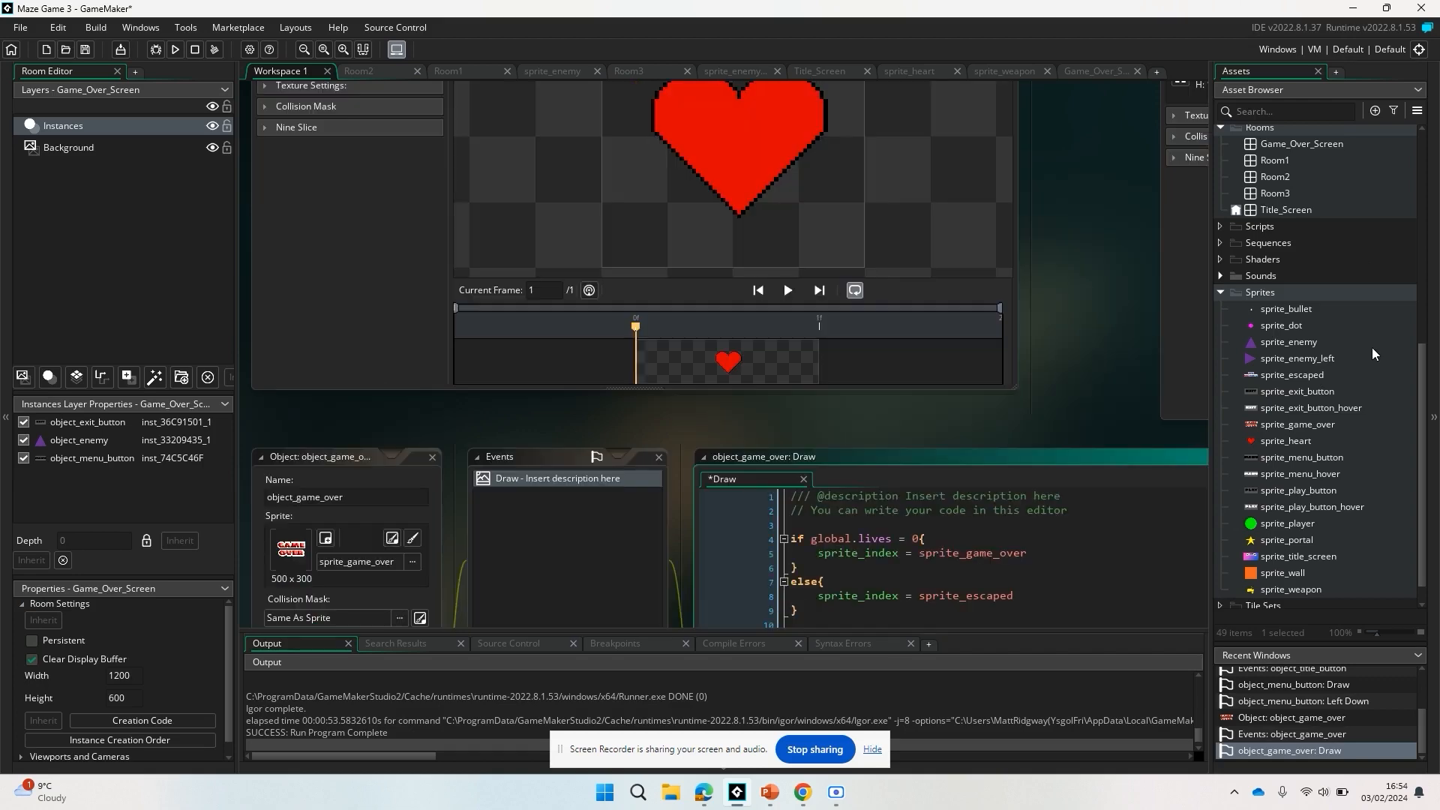
{"action": "scroll", "coordinate": [1371, 348], "scroll_direction": "up", "scroll_amount": 5}
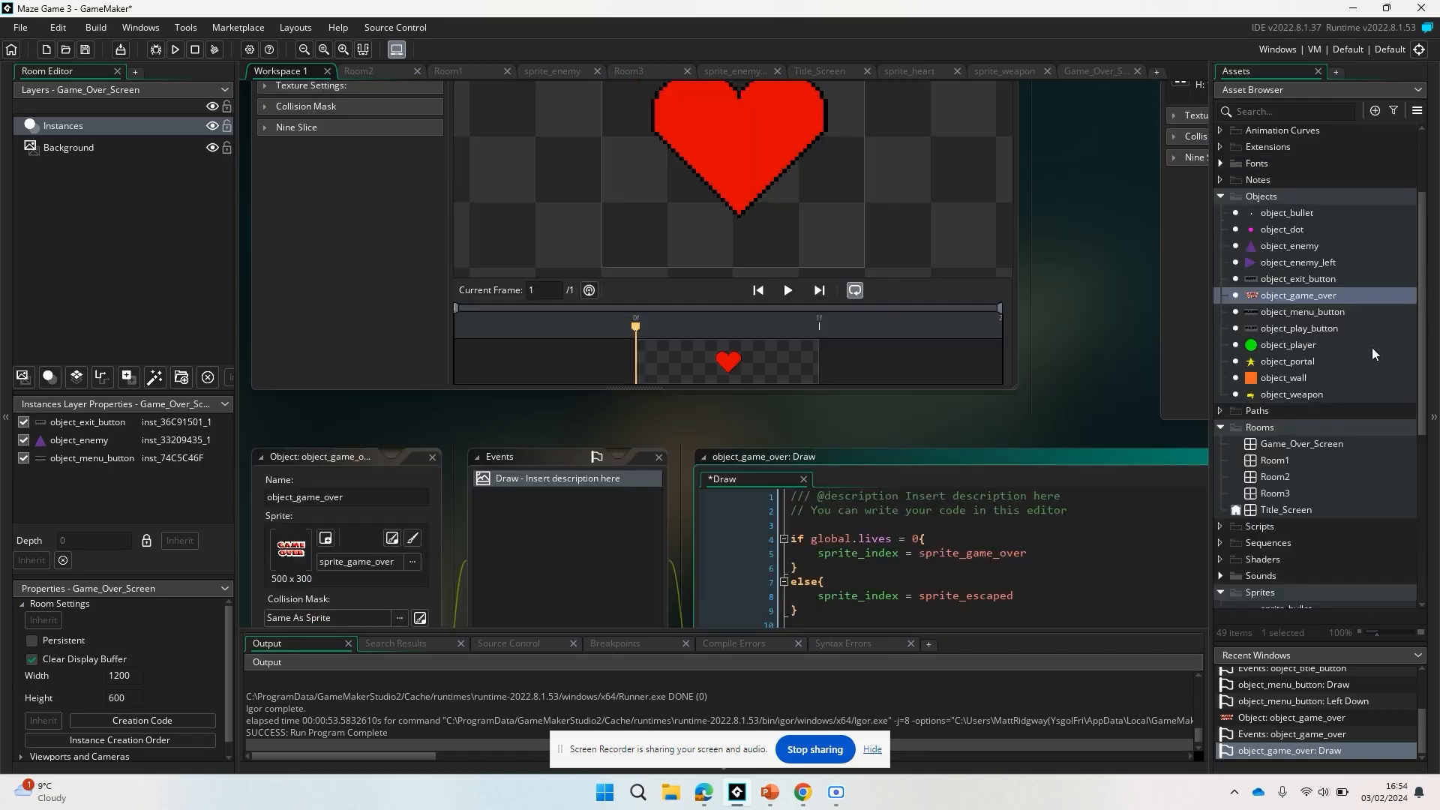
At the end of object_player's Step event code, start an if block with the condition global.lives = 0.
{"action": "double_click", "coordinate": [1271, 346]}
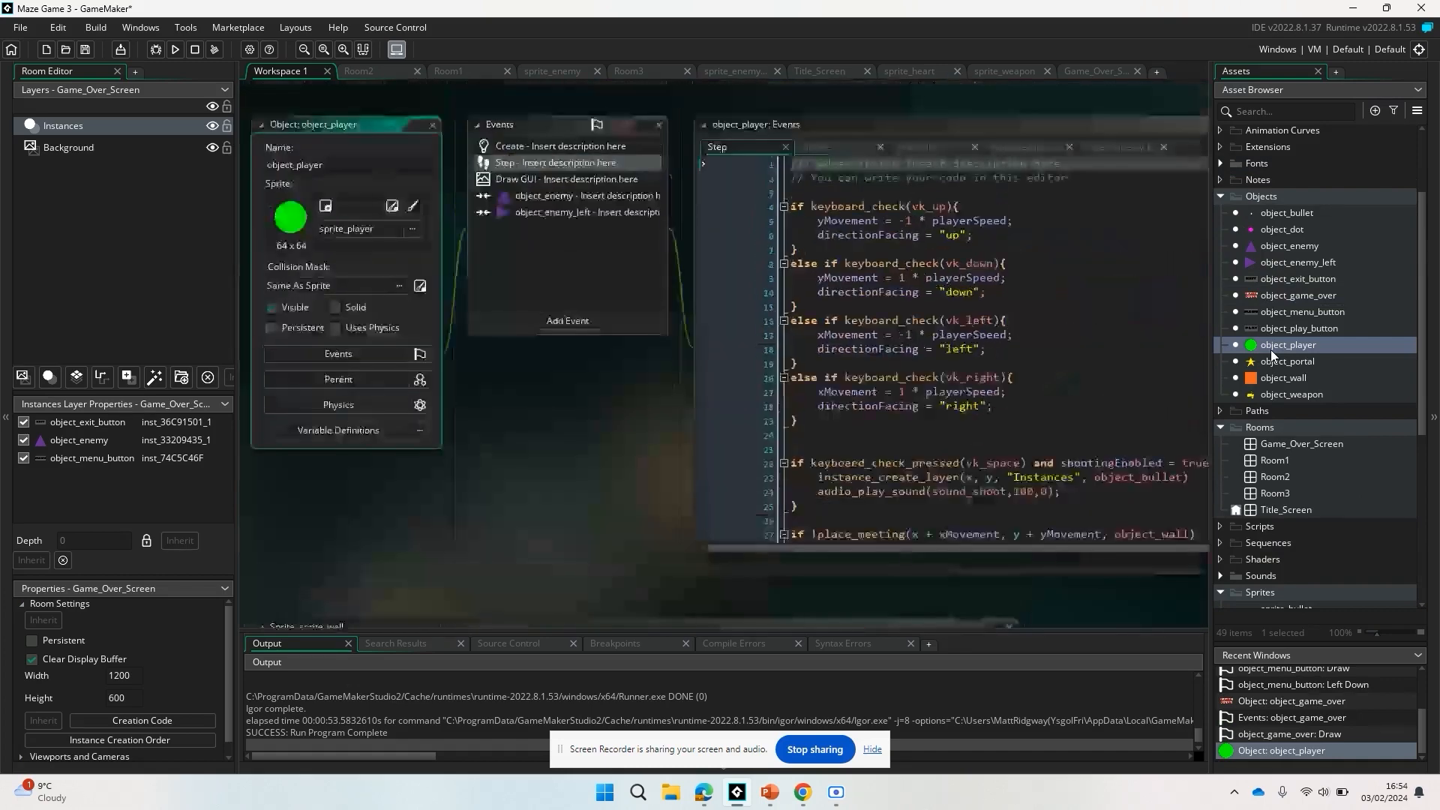
{"action": "scroll", "coordinate": [1044, 312], "scroll_direction": "down", "scroll_amount": 4}
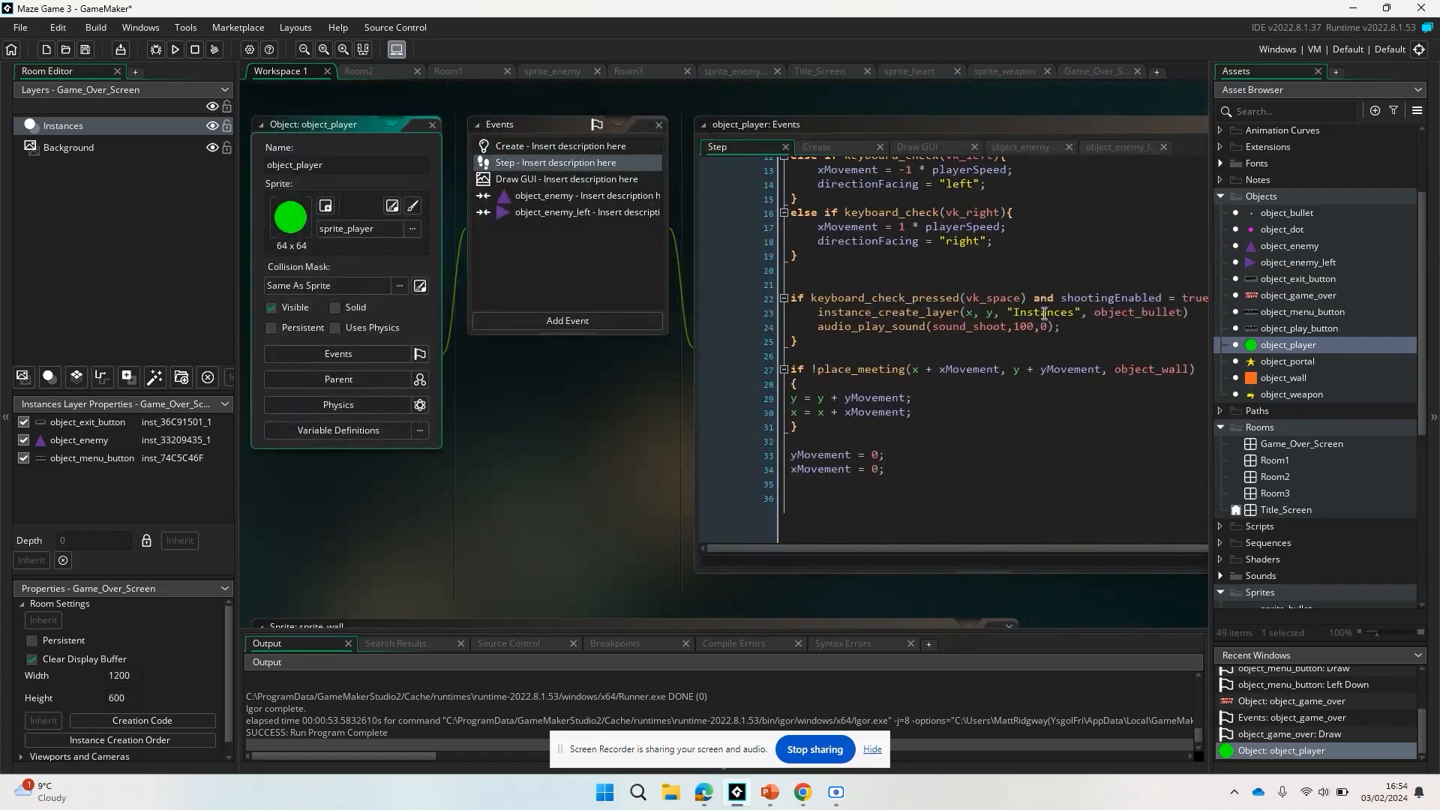
{"action": "scroll", "coordinate": [1044, 312], "scroll_direction": "up", "scroll_amount": 2}
{"action": "scroll", "coordinate": [1044, 313], "scroll_direction": "down", "scroll_amount": 1}
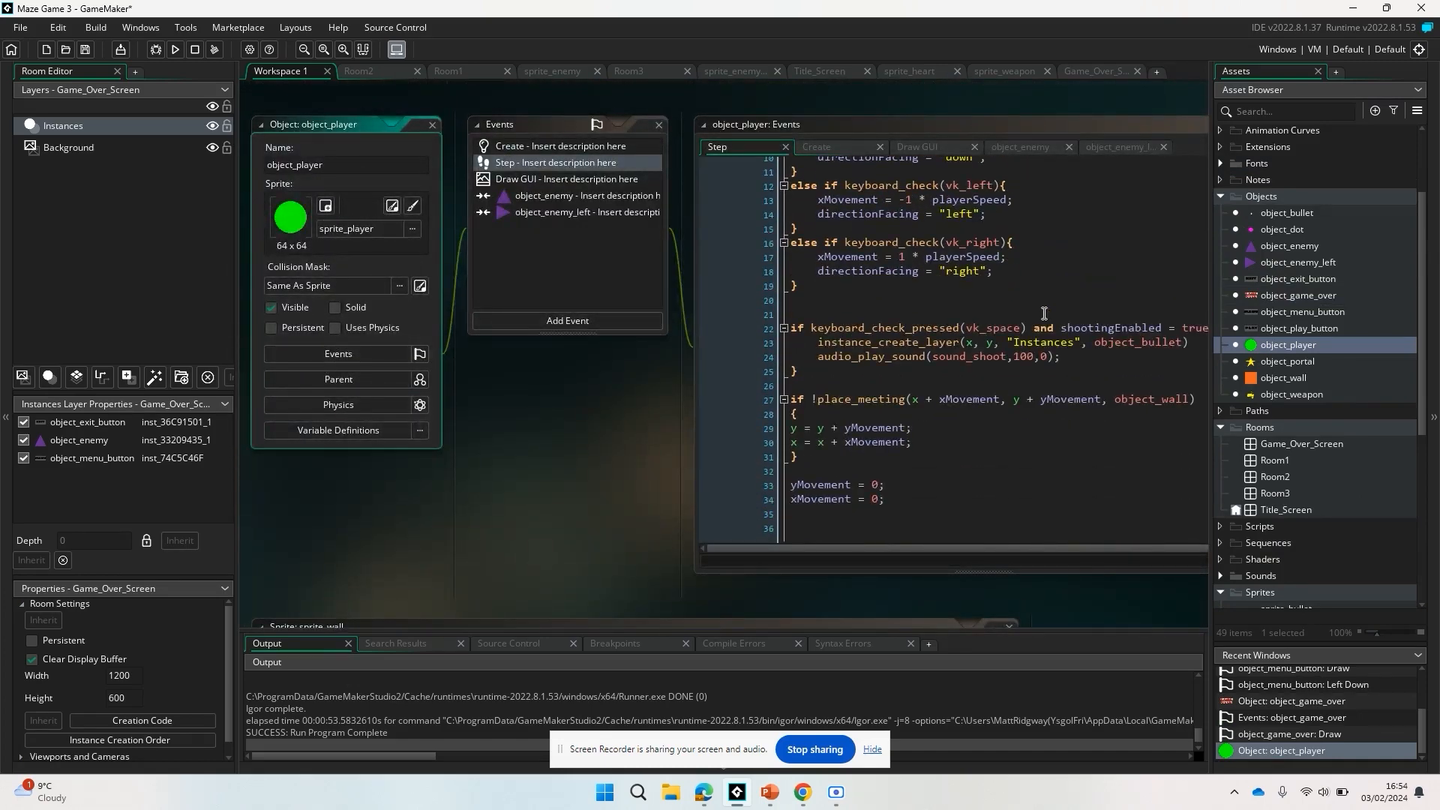
{"action": "scroll", "coordinate": [1044, 313], "scroll_direction": "right", "scroll_amount": 1}
{"action": "scroll", "coordinate": [1044, 312], "scroll_direction": "left", "scroll_amount": 1}
{"action": "left_click", "coordinate": [901, 498]}
{"action": "key", "text": "Return"}
{"action": "key", "text": "Return"}
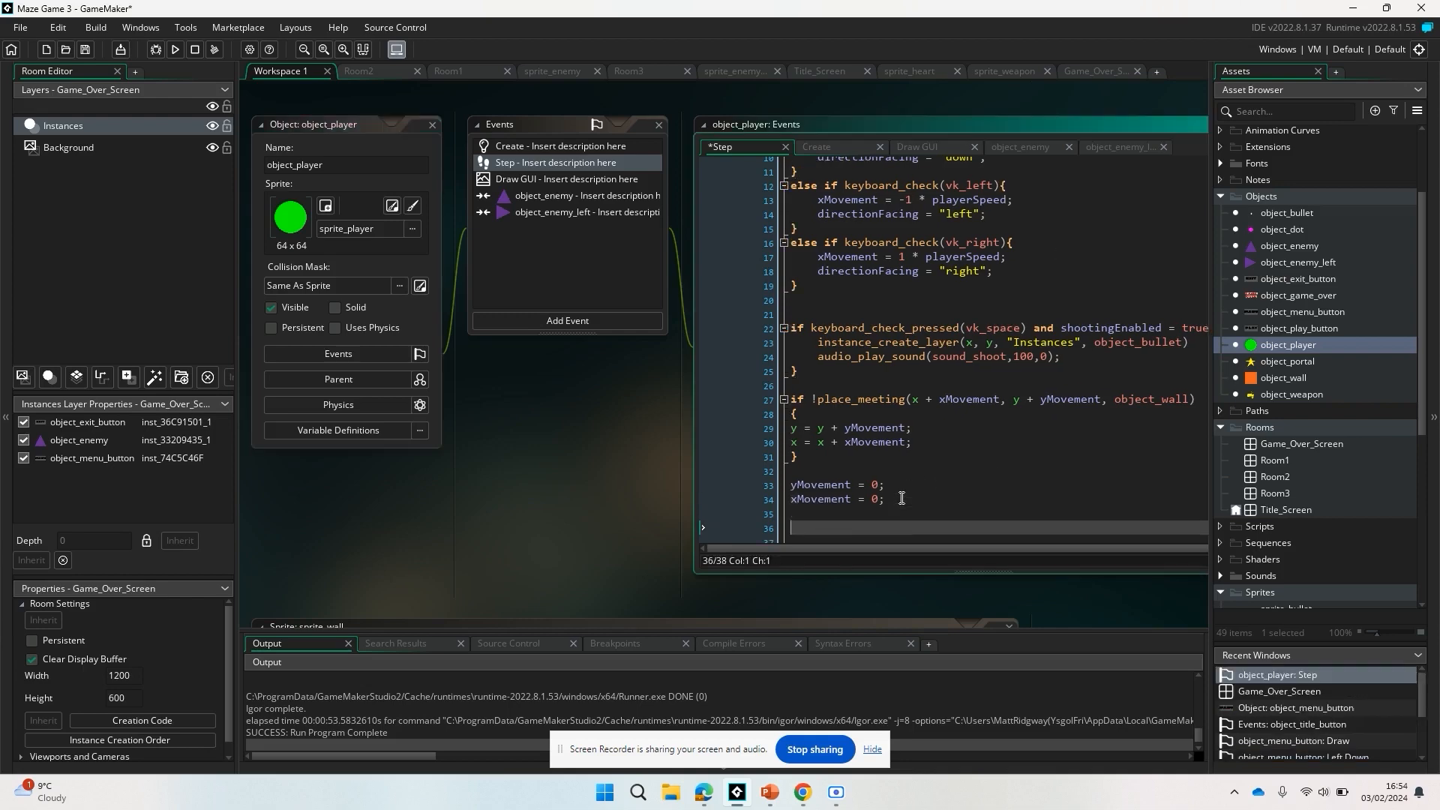
{"action": "type", "text": "if glbal."}
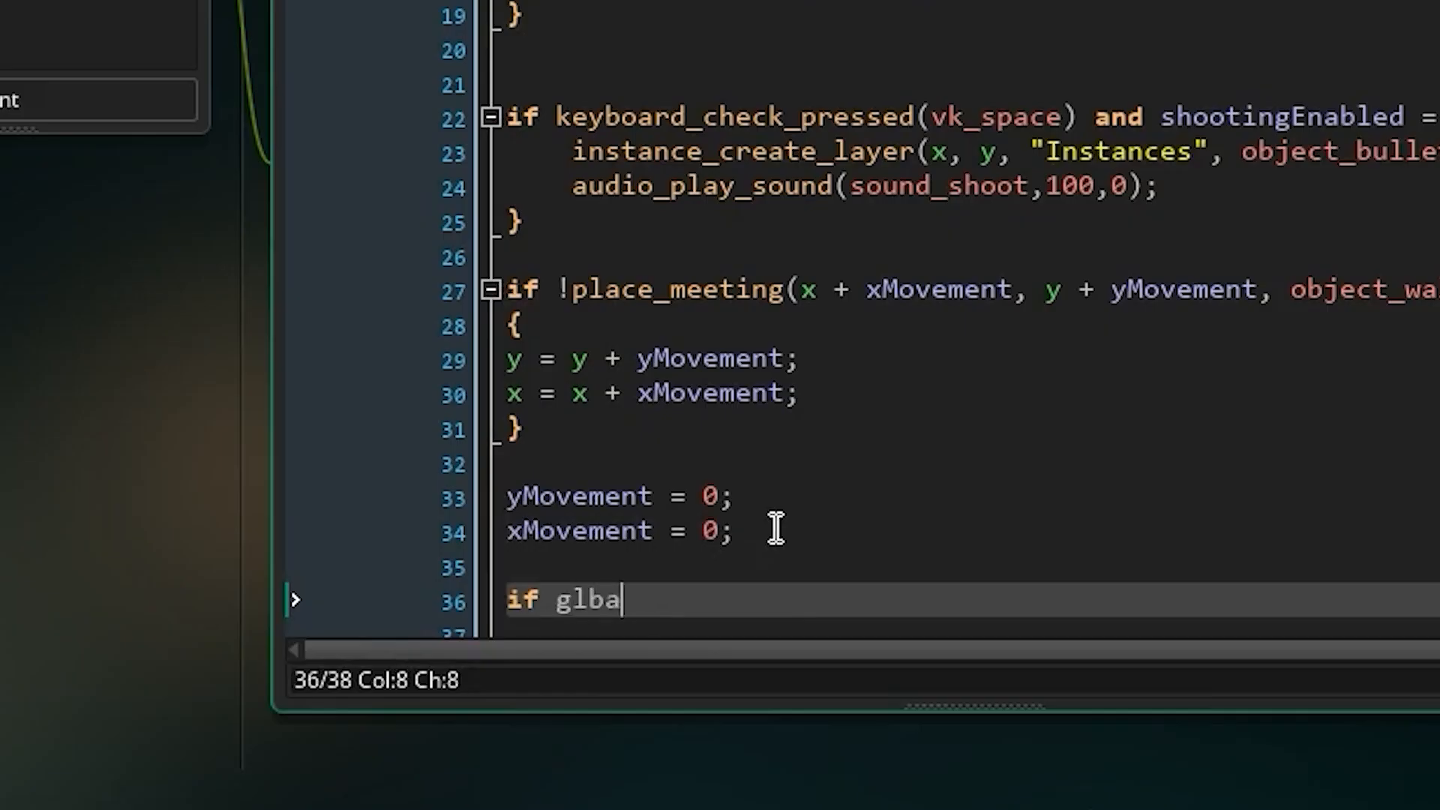
{"action": "key", "text": "BackSpace"}
{"action": "key", "text": "BackSpace"}
{"action": "key", "text": "BackSpace"}
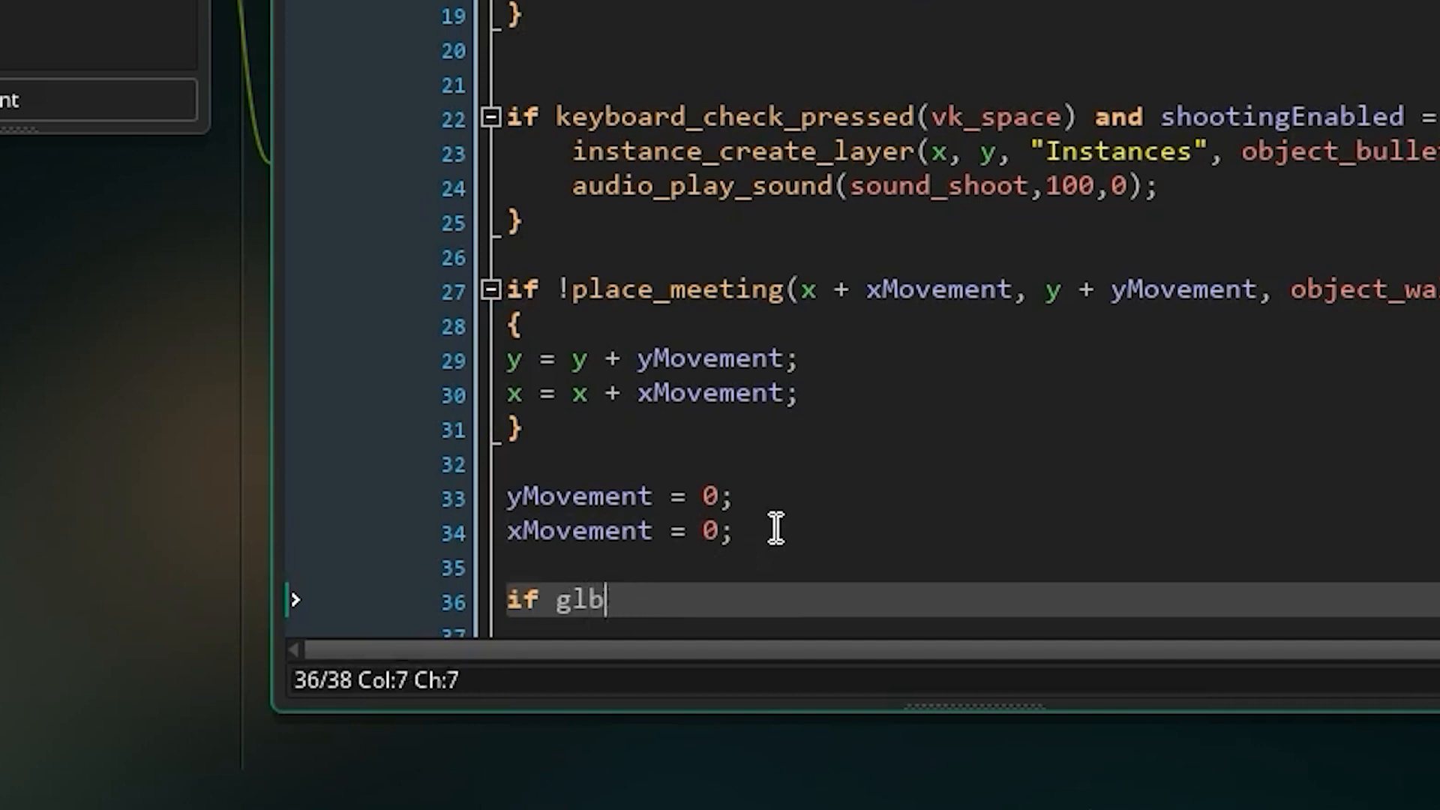
{"action": "key", "text": "BackSpace"}
{"action": "type", "text": "obal.l"}
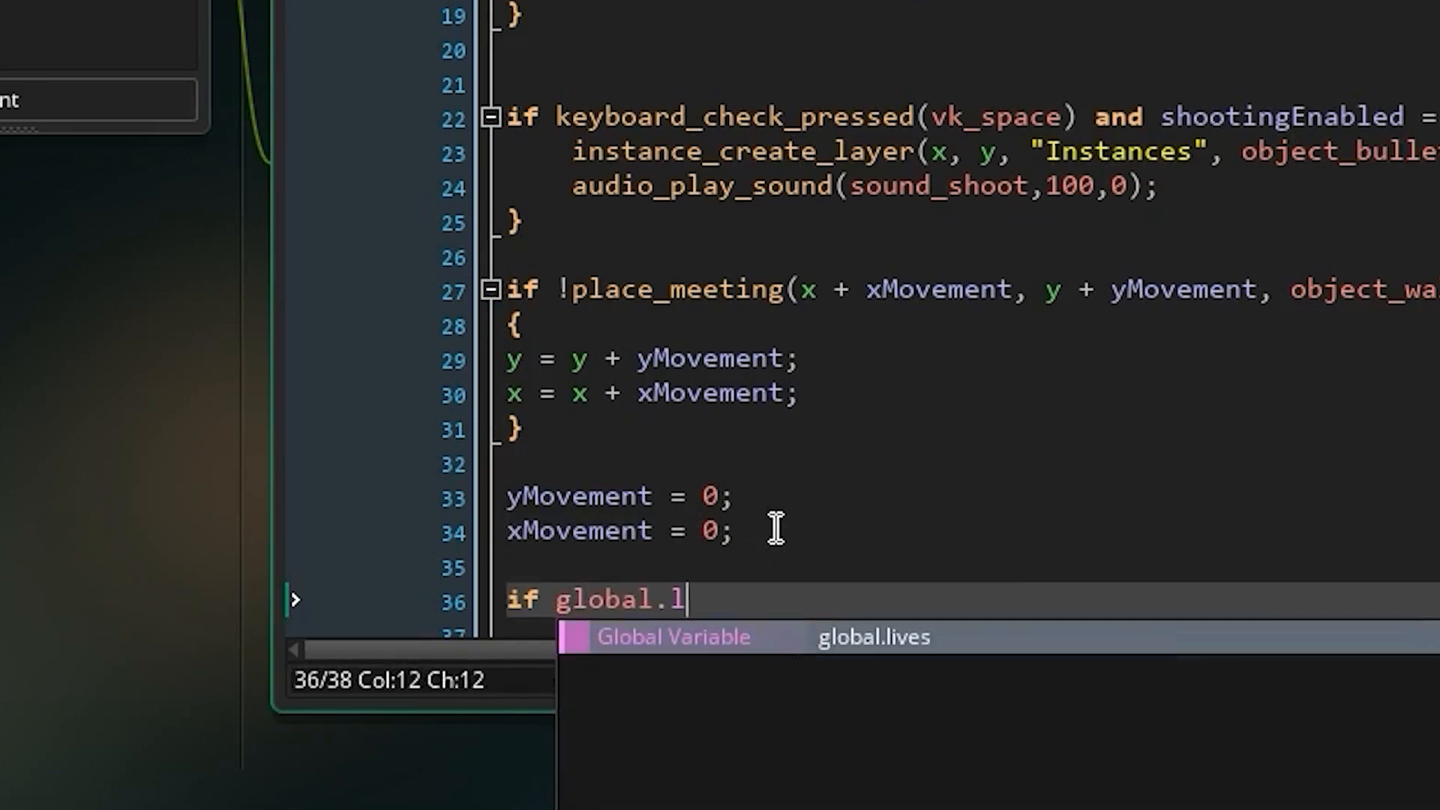
{"action": "type", "text": "ives = "}
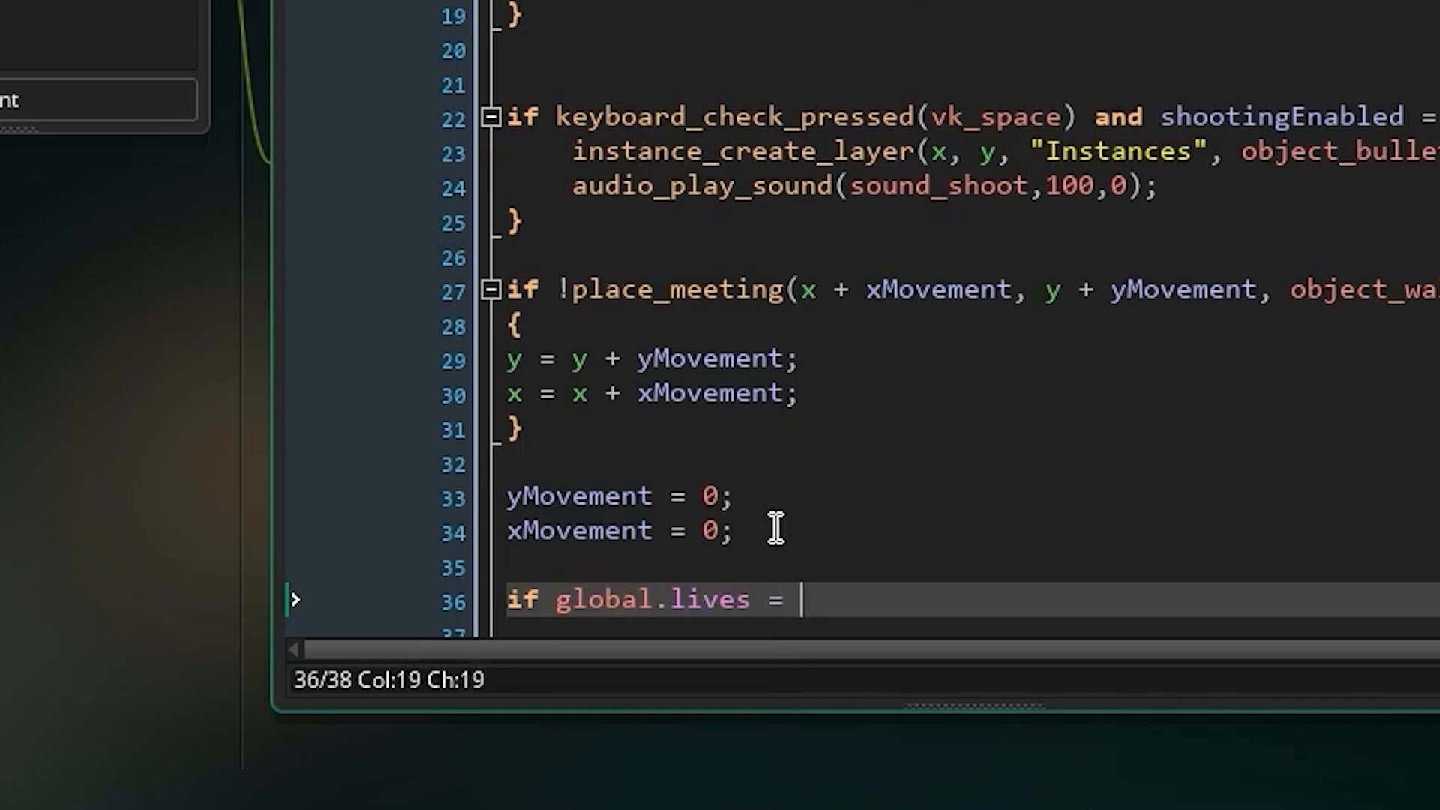
{"action": "type", "text": "0{"}
Inside the global.lives block, add room_goto(Game_Over_Screen) and close the block with a brace.
{"action": "key", "text": "Return"}
{"action": "type", "text": "room_"}
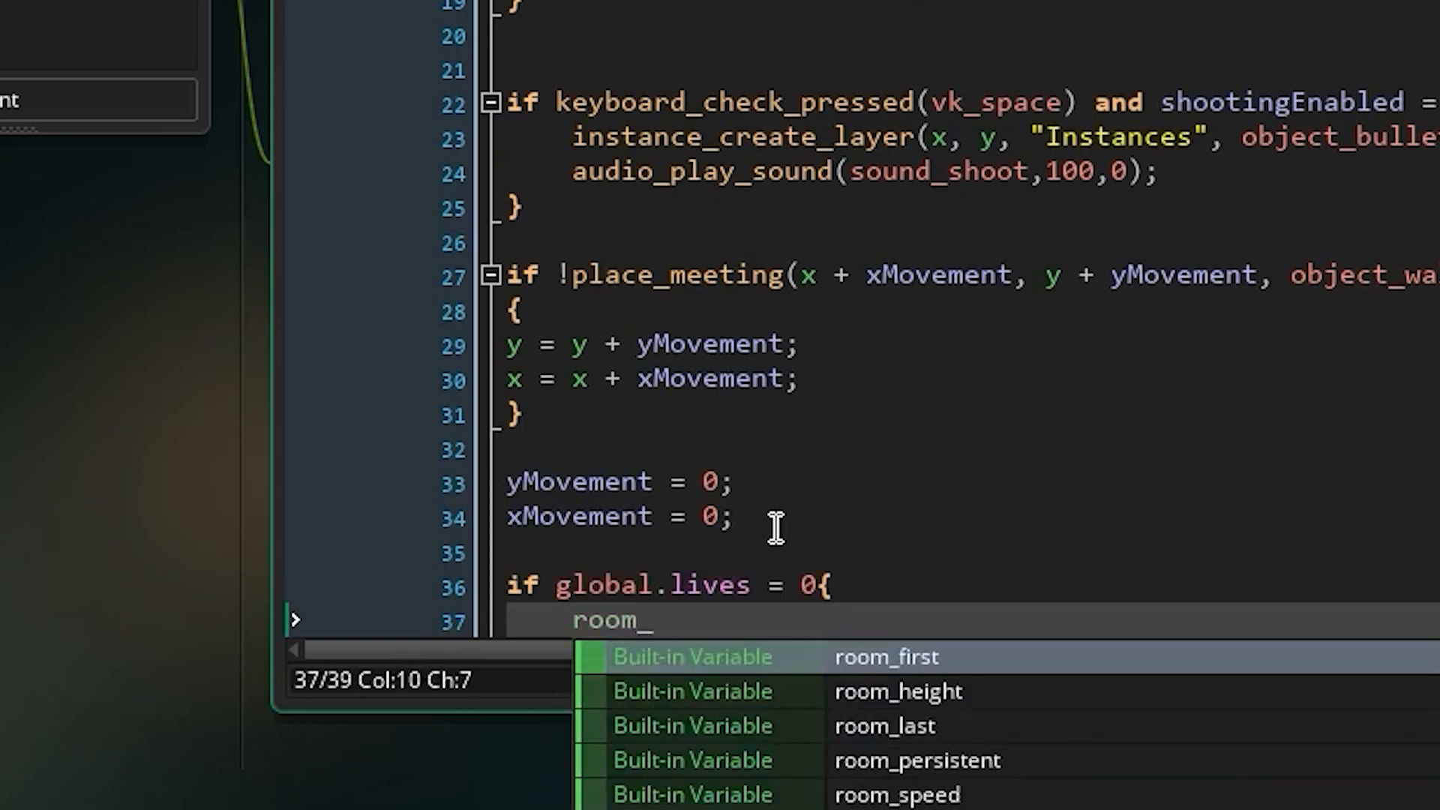
{"action": "type", "text": "goto("}
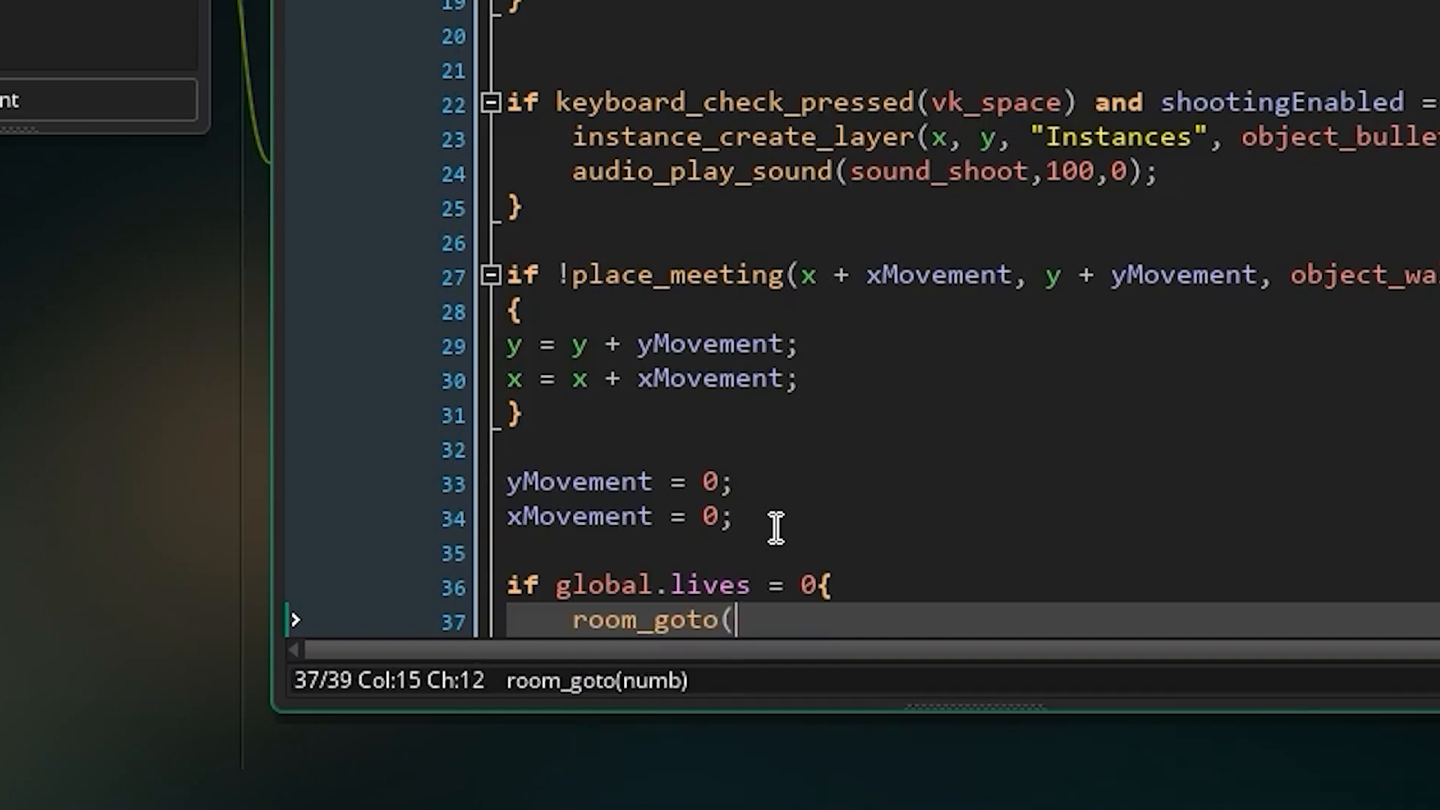
{"action": "type", "text": "Game_"}
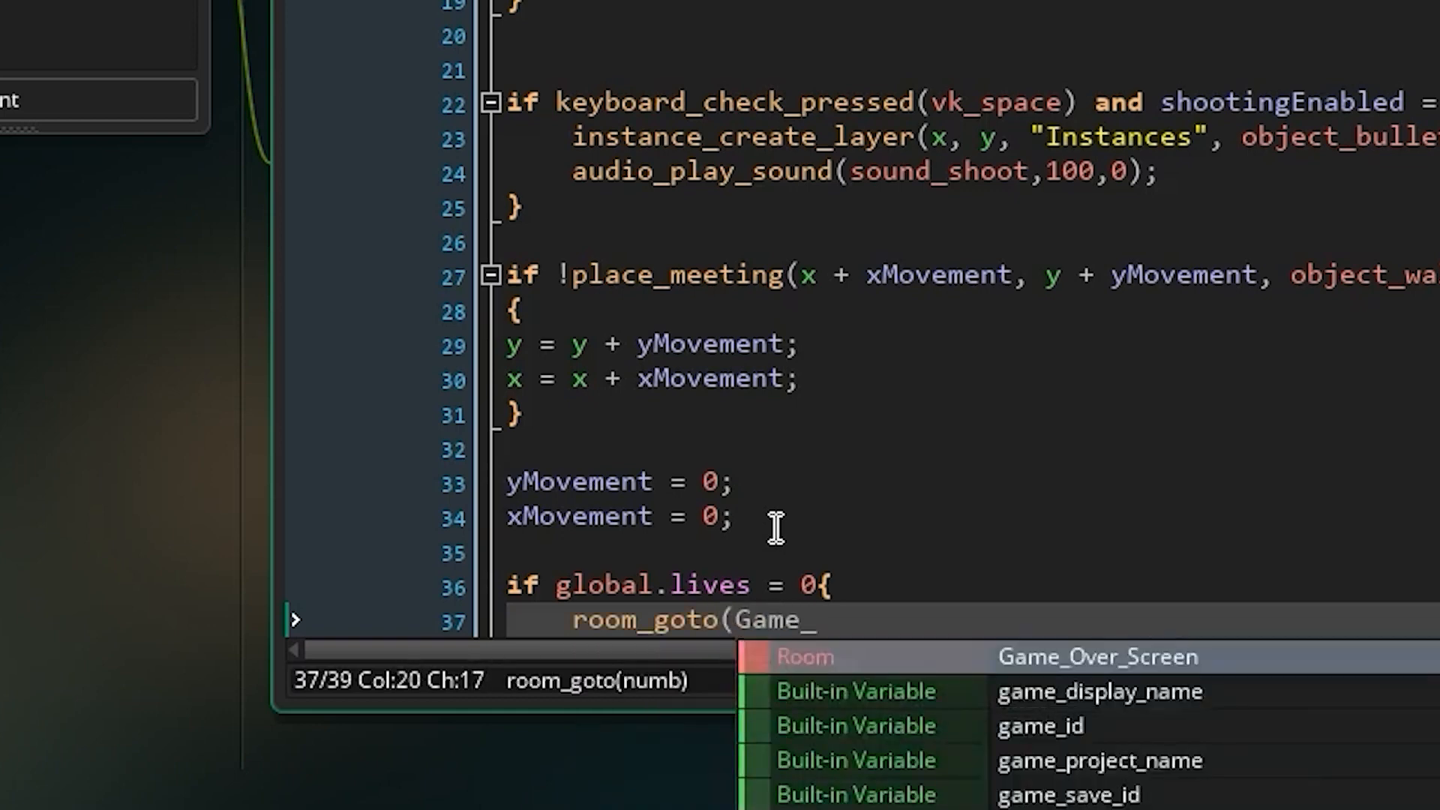
{"action": "type", "text": "ov"}
{"action": "key", "text": "Return"}
{"action": "type", "text": ")"}
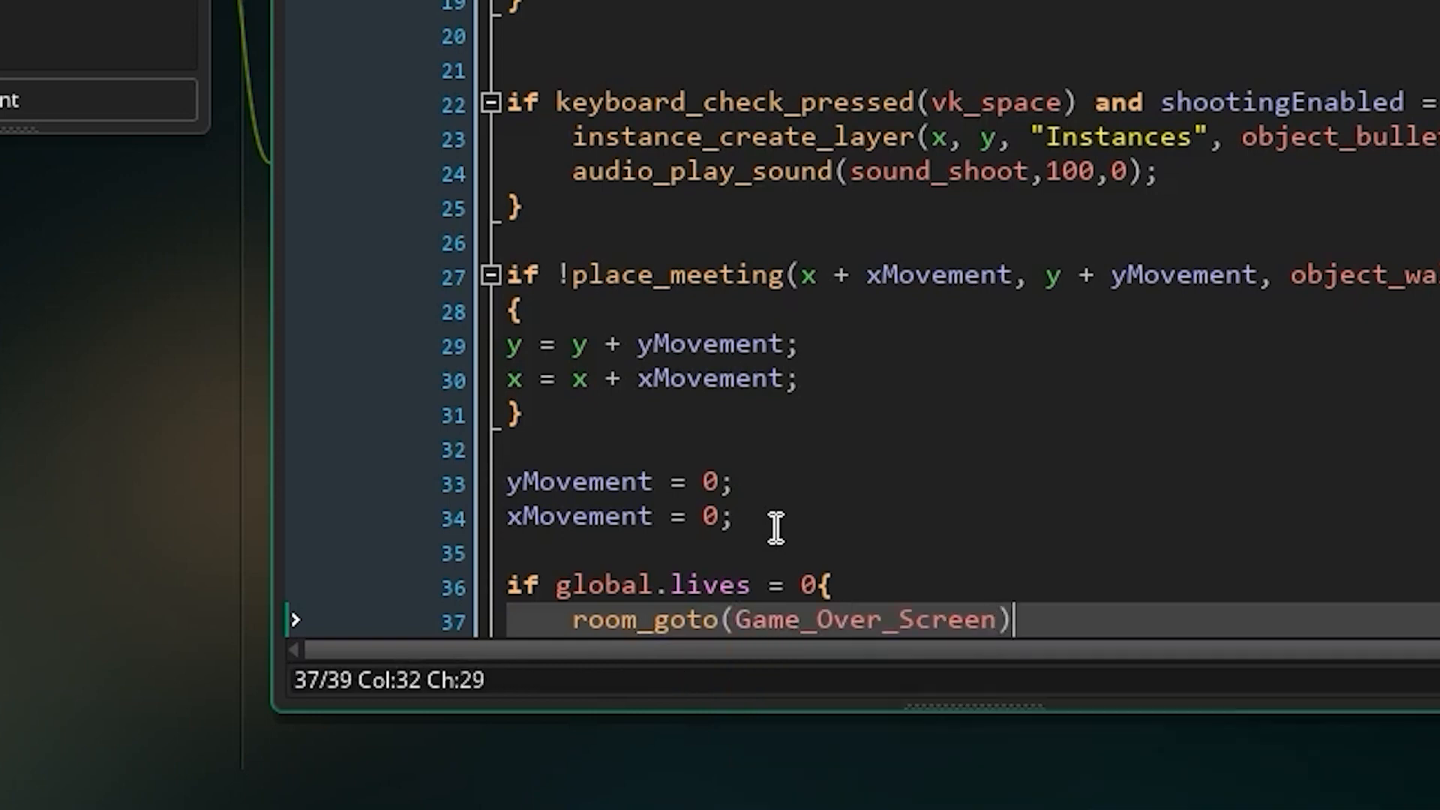
{"action": "key", "text": "Return"}
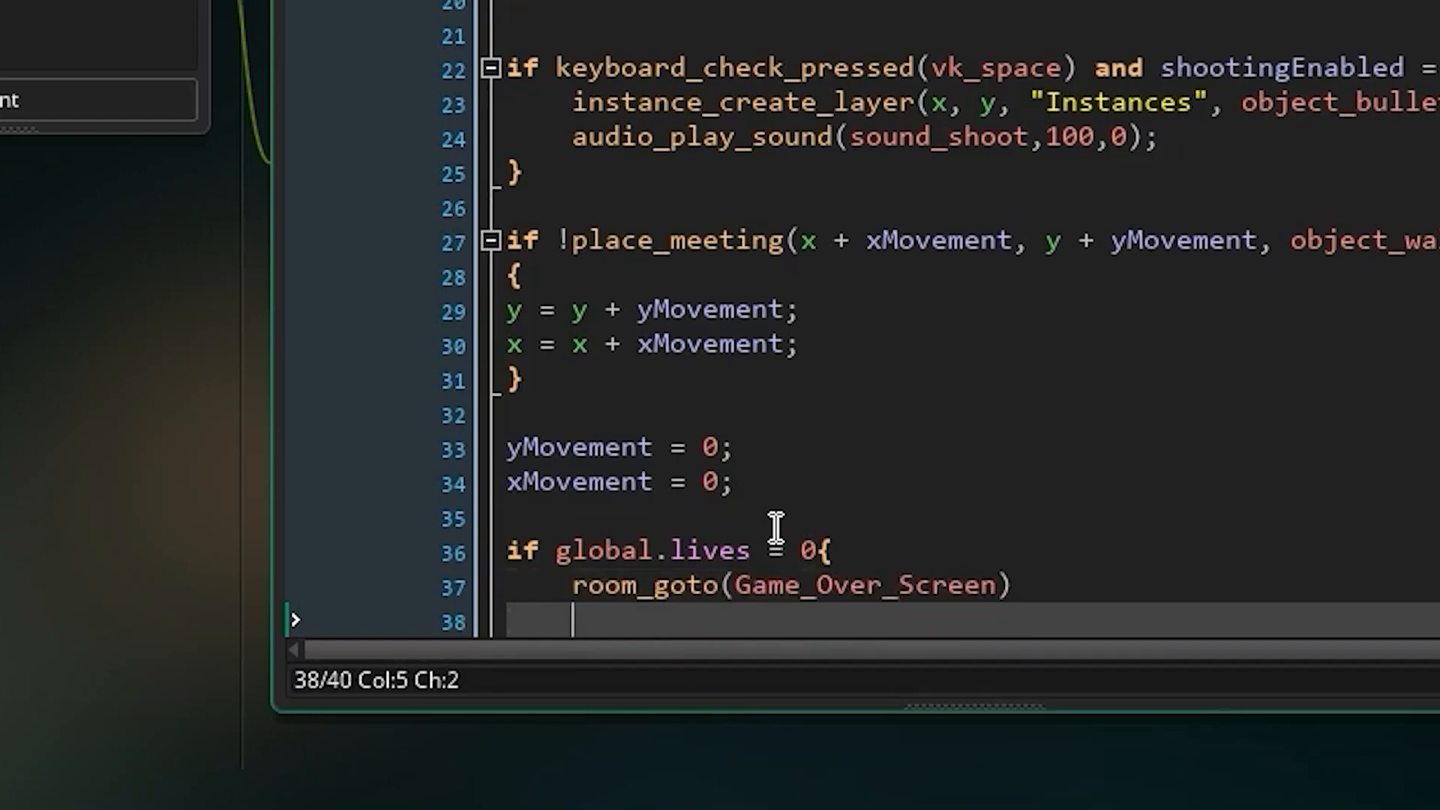
{"action": "type", "text": "}"}
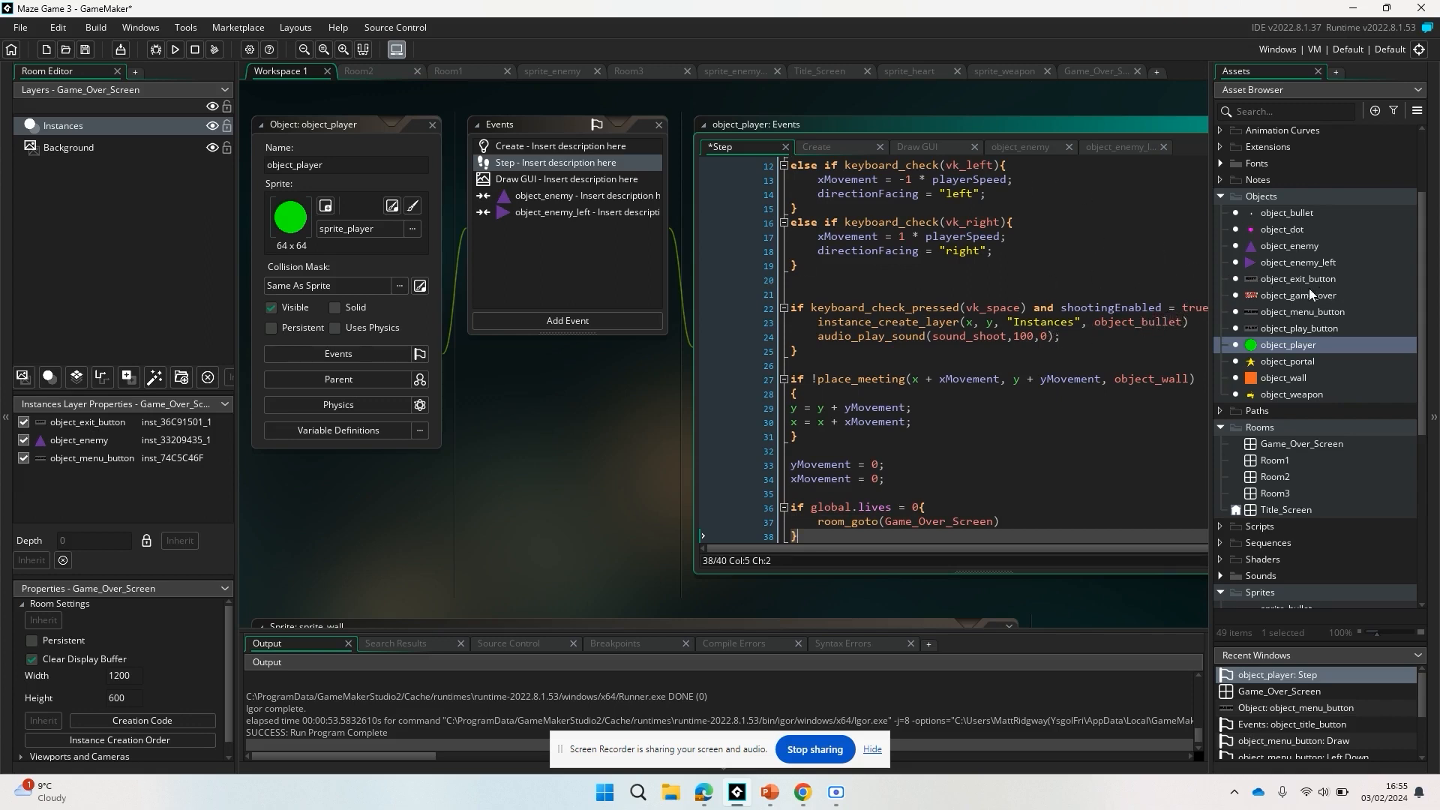
In object_play_button's Left Down event, add score = 0; below the global.lives line.
{"action": "double_click", "coordinate": [1290, 333]}
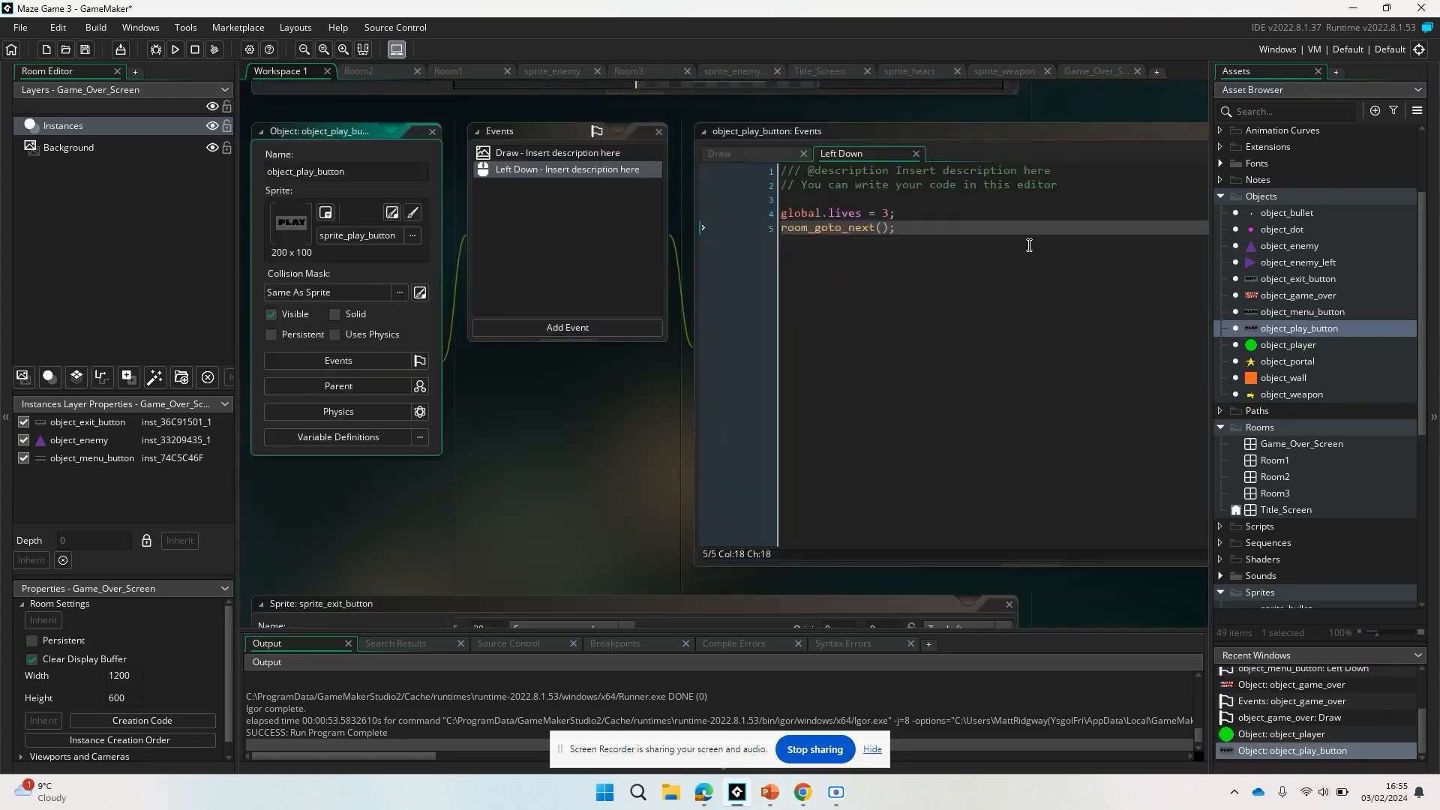
{"action": "left_click", "coordinate": [911, 213]}
{"action": "key", "text": "Return"}
{"action": "type", "text": "score = 0"}
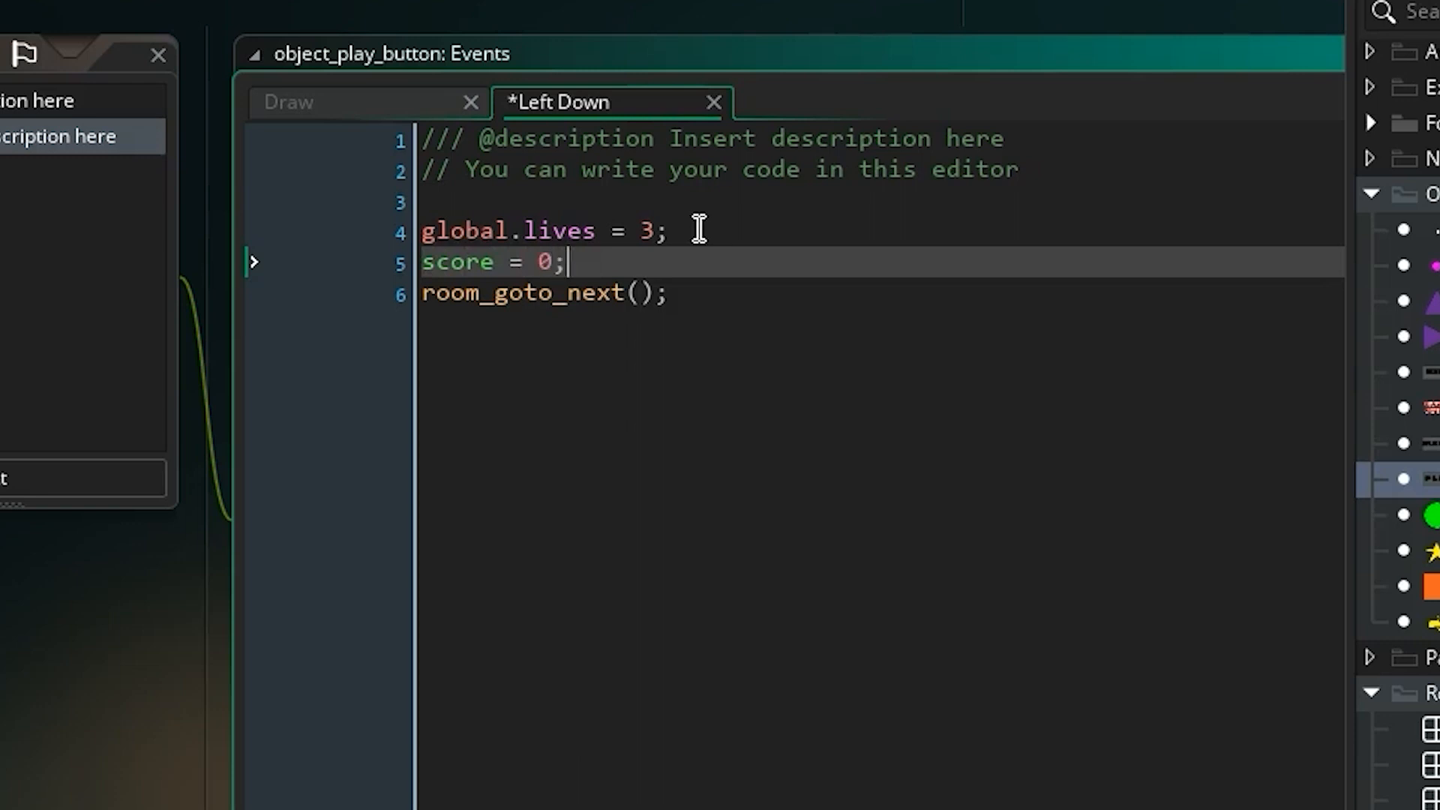
{"action": "type", "text": ";"}
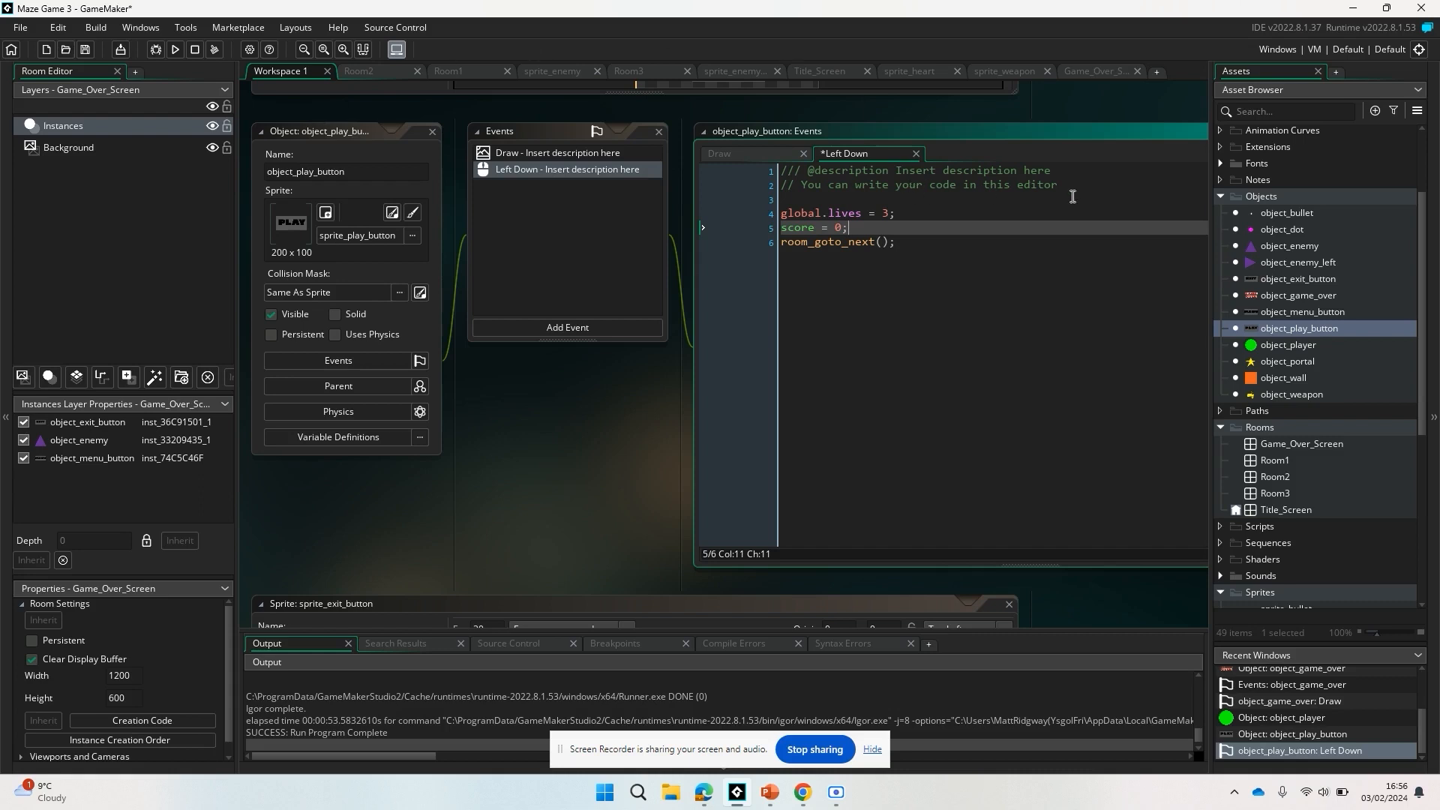
Test the game by starting play, running into the enemy until all lives are lost, and exiting from the end screen.
{"action": "left_click", "coordinate": [172, 51]}
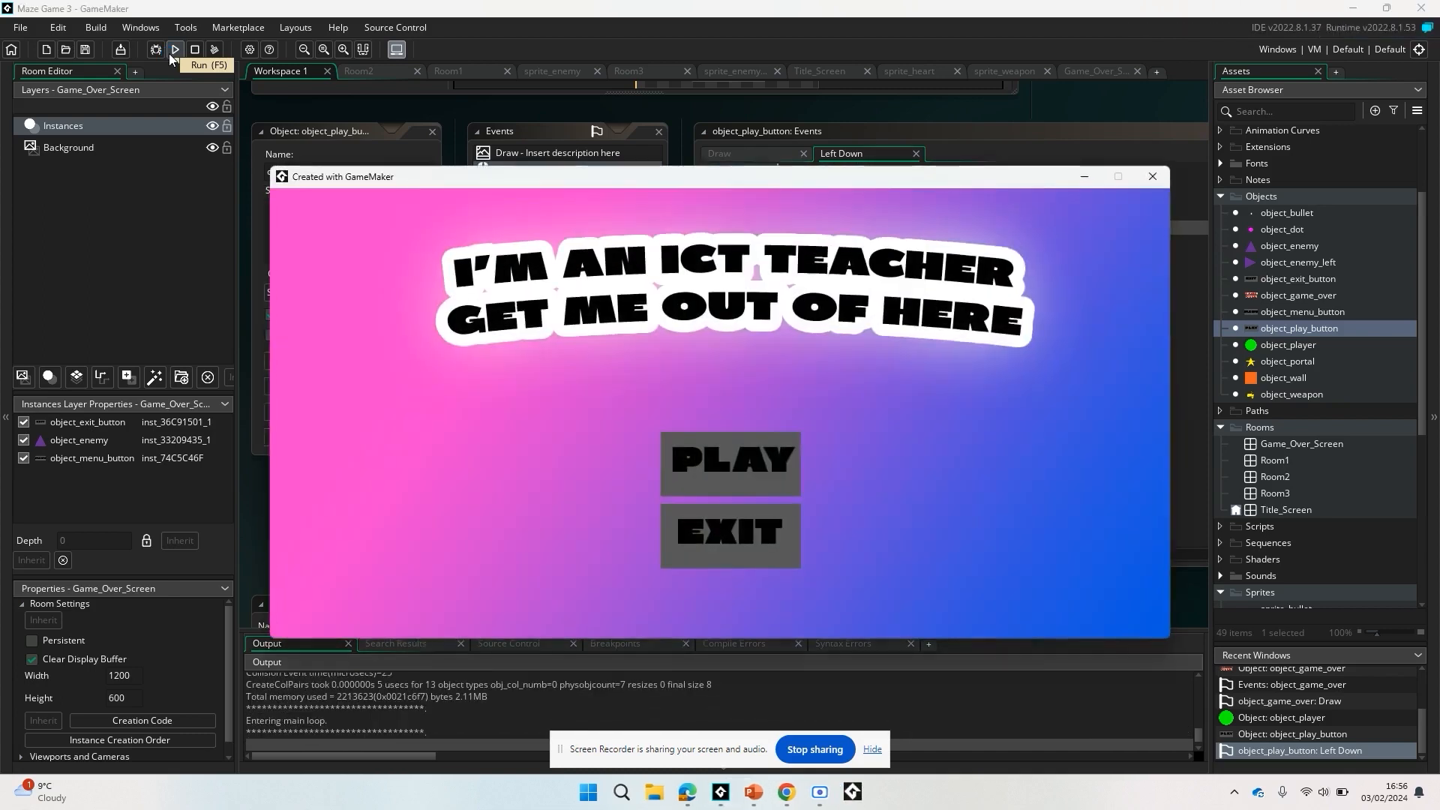
{"action": "left_click", "coordinate": [727, 464]}
{"action": "key", "text": "Up"}
{"action": "key", "text": "Right"}
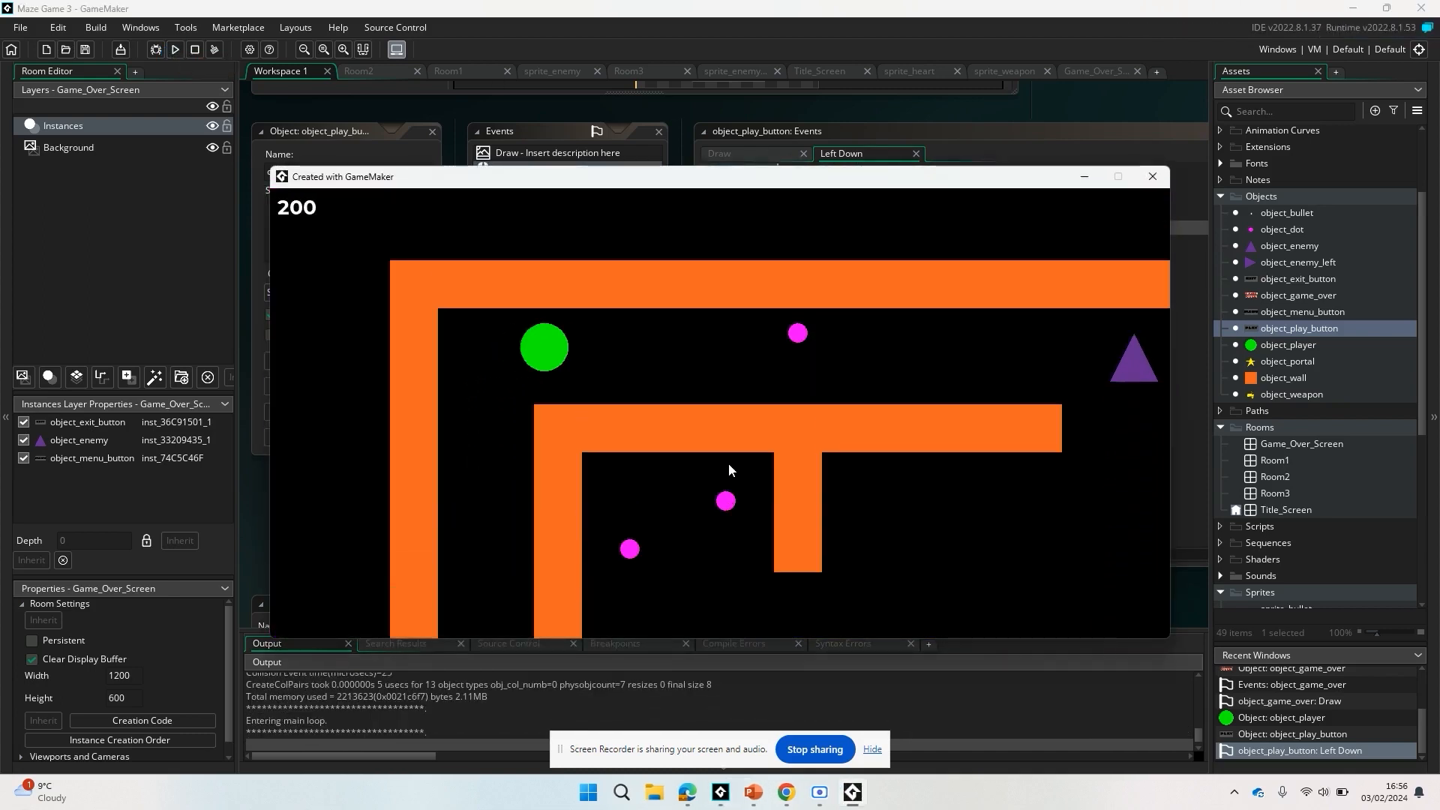
{"action": "key", "text": "Right"}
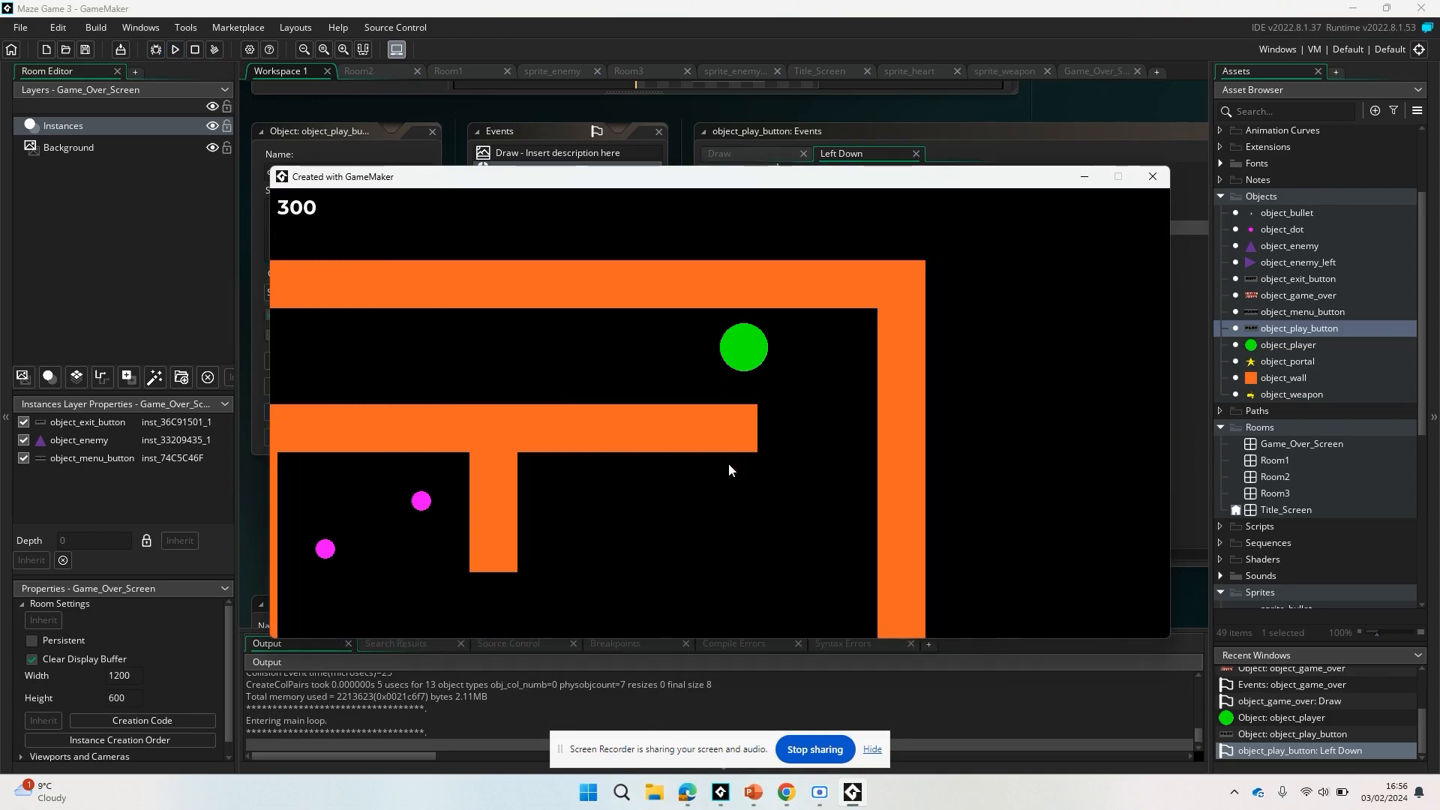
{"action": "key", "text": "Down"}
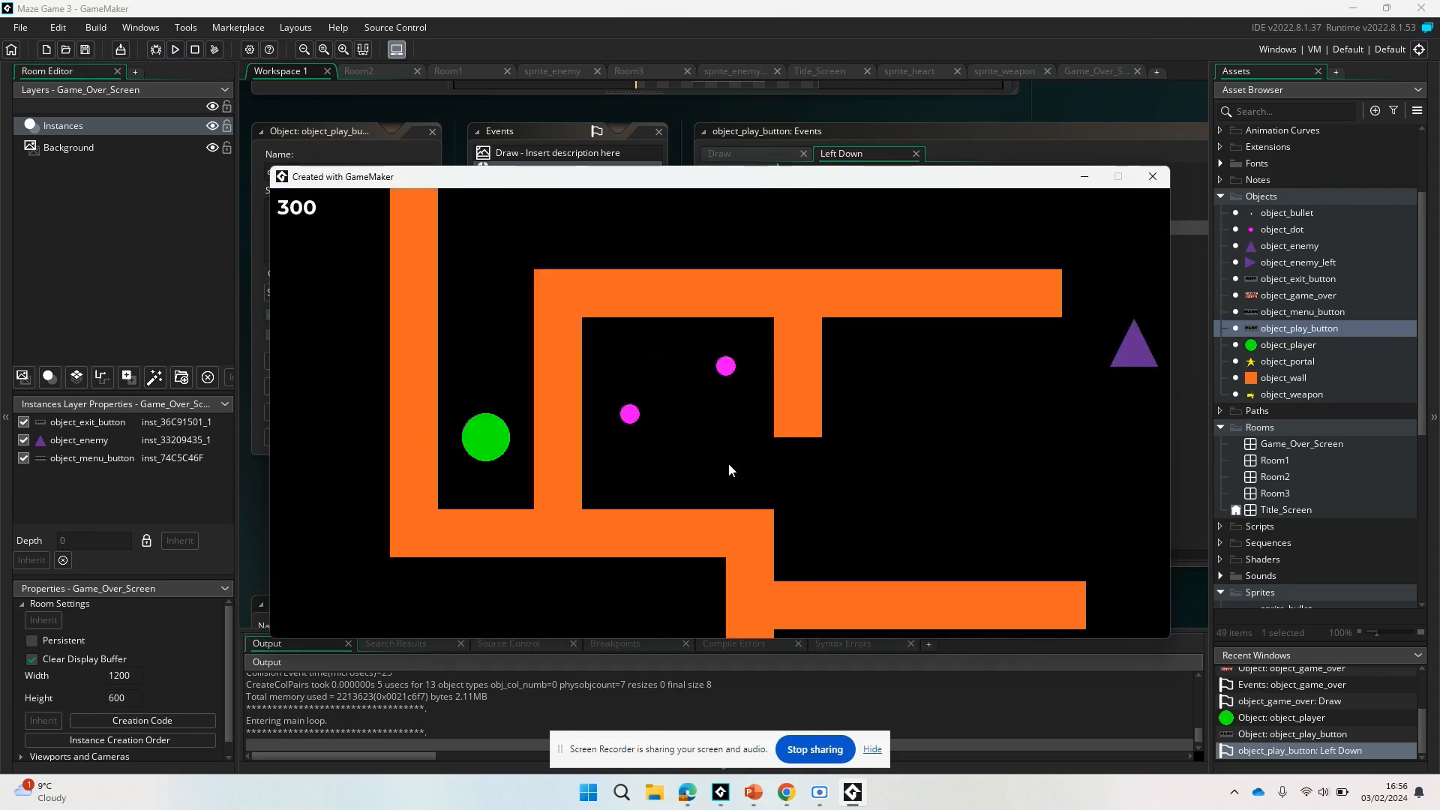
{"action": "key", "text": "Up"}
{"action": "key", "text": "Right"}
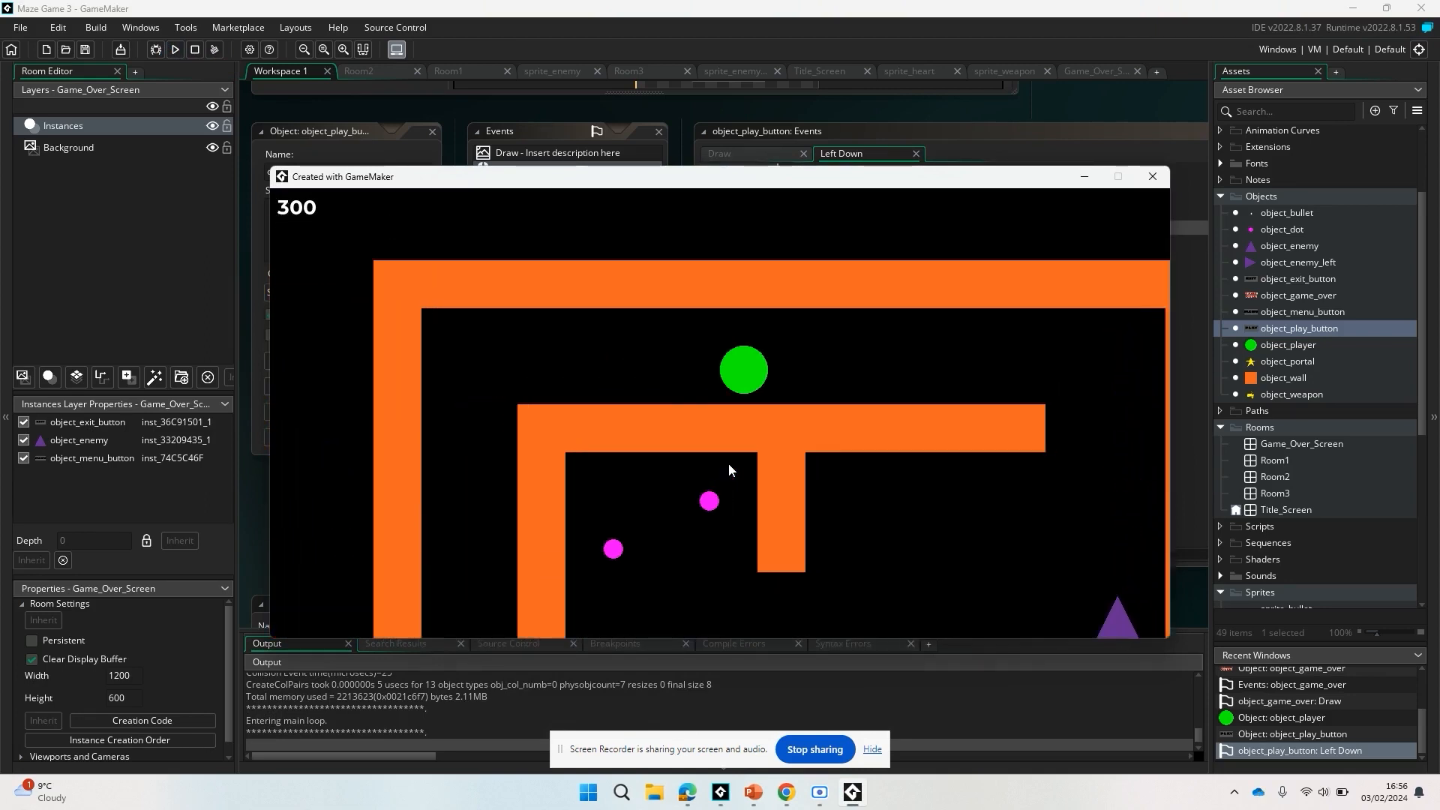
{"action": "key", "text": "Down"}
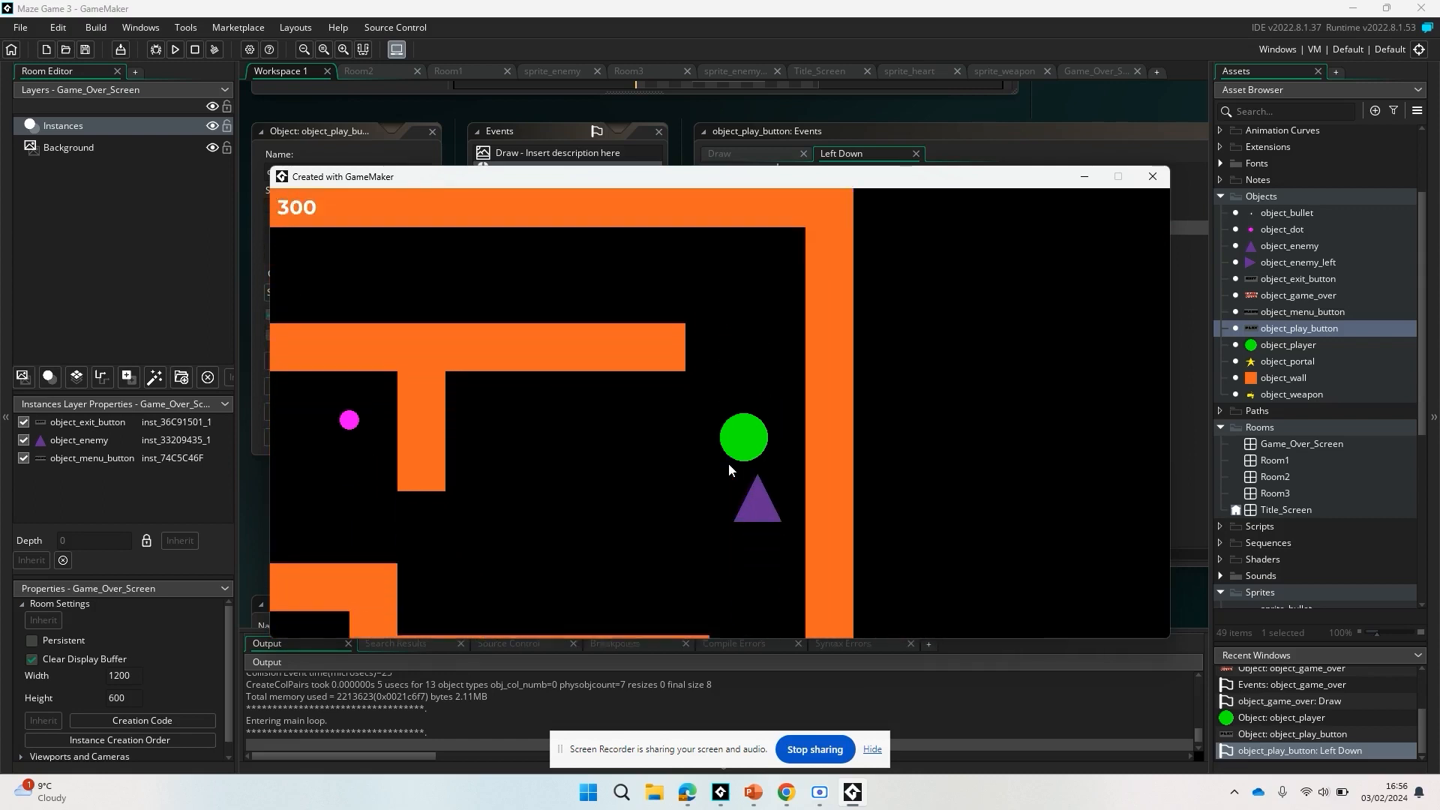
{"action": "key", "text": "Up"}
{"action": "key", "text": "Right"}
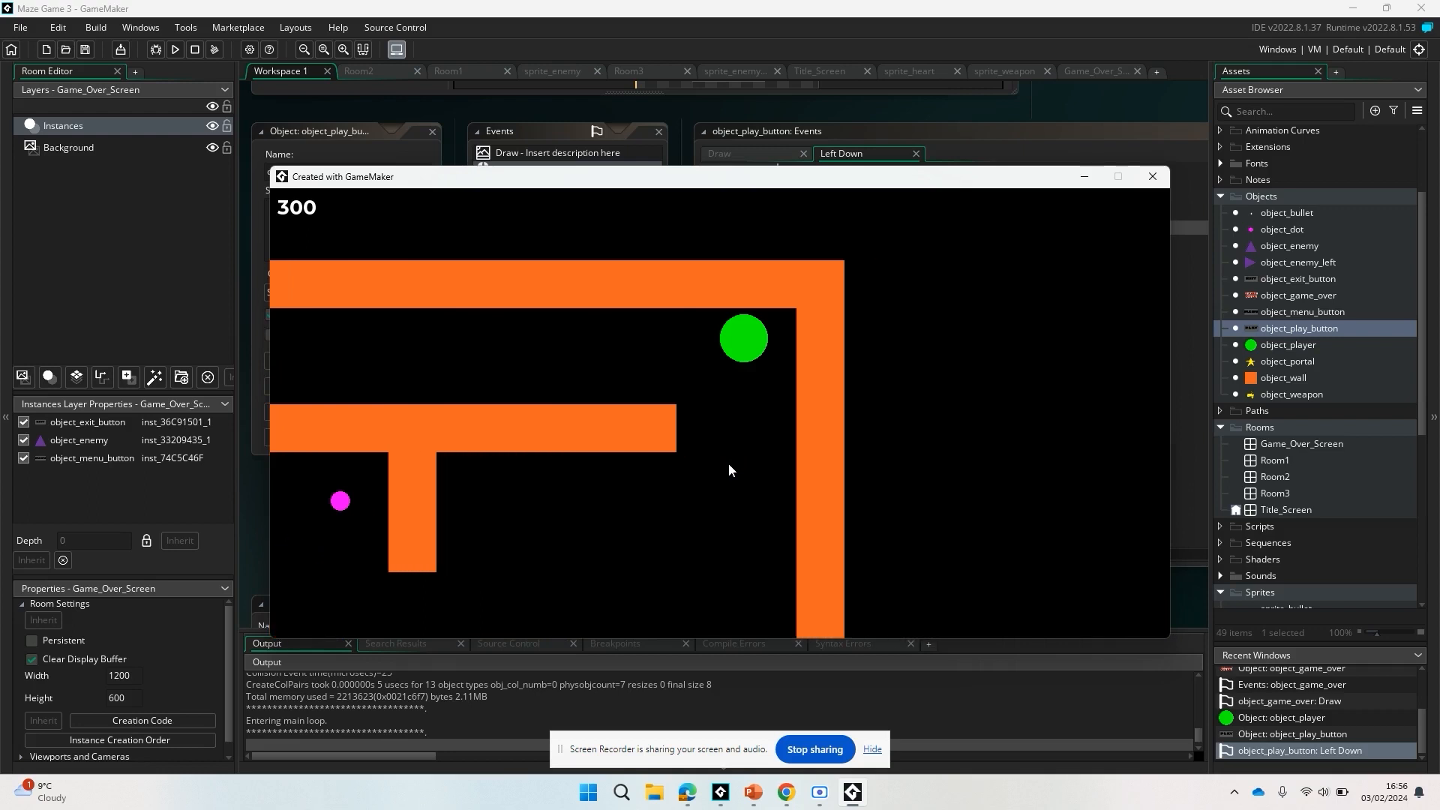
{"action": "key", "text": "Down"}
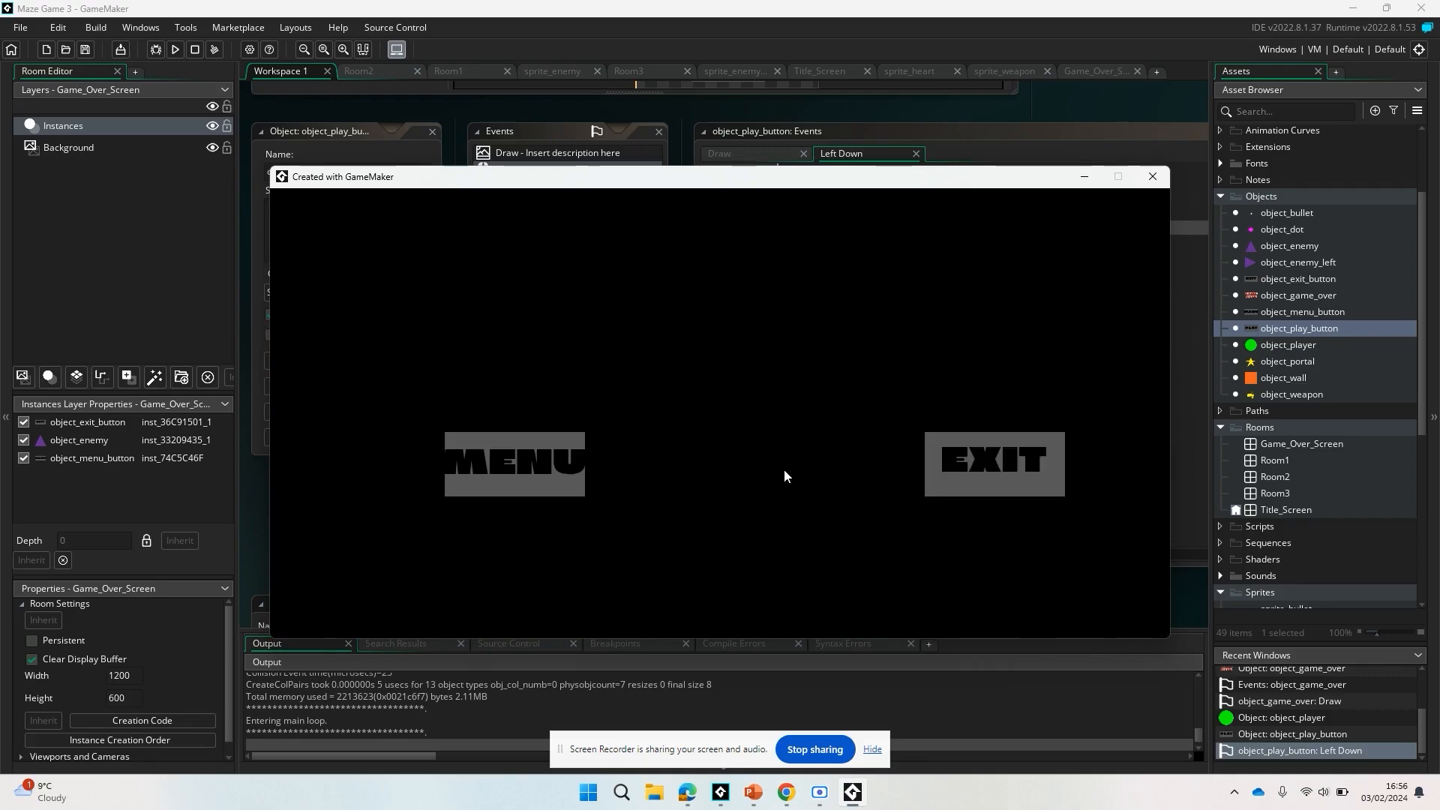
{"action": "left_click", "coordinate": [984, 483]}
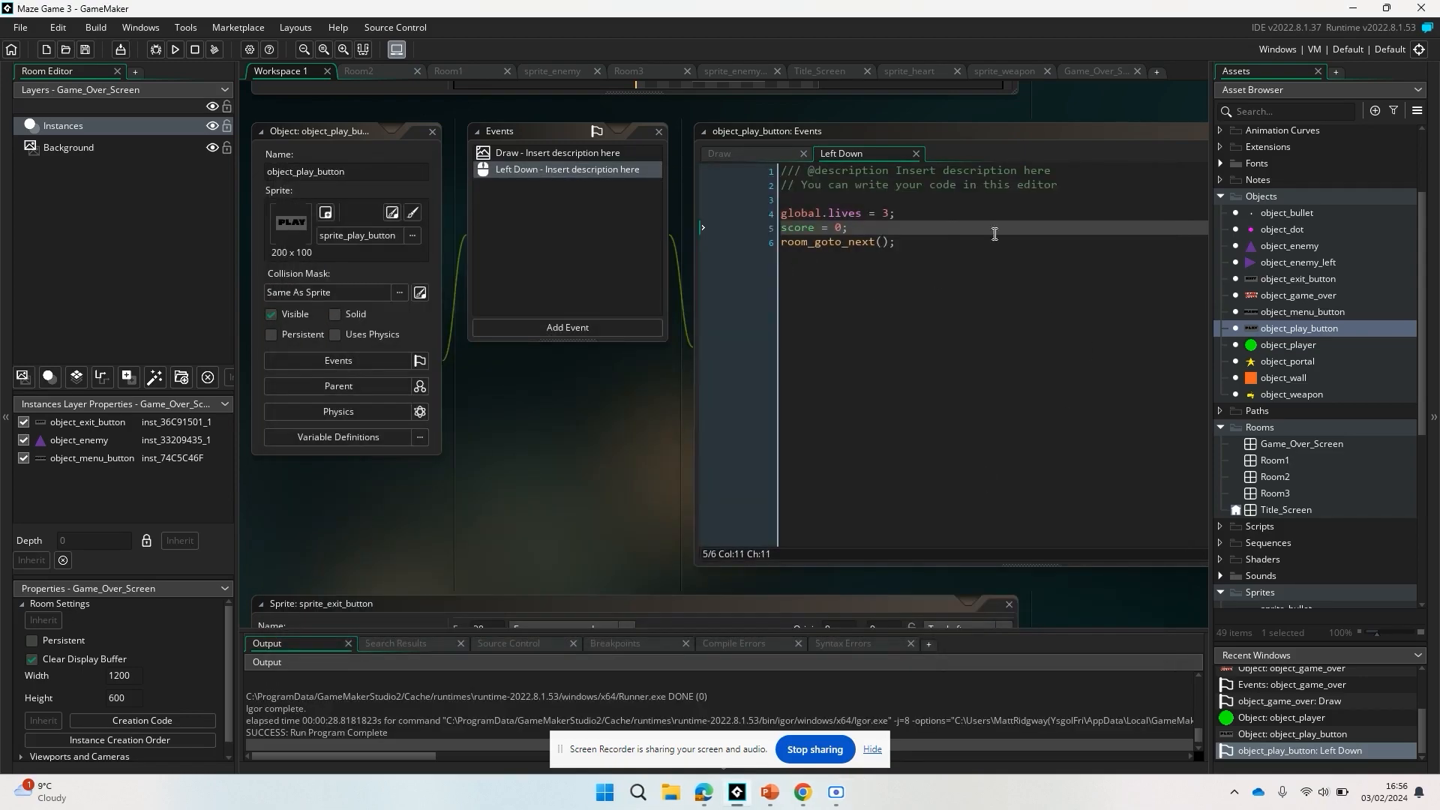
Place an object_game_over instance in the Game_Over_Screen room at about (384, 0), above the menu and exit buttons.
{"action": "scroll", "coordinate": [1293, 360], "scroll_direction": "up", "scroll_amount": 3}
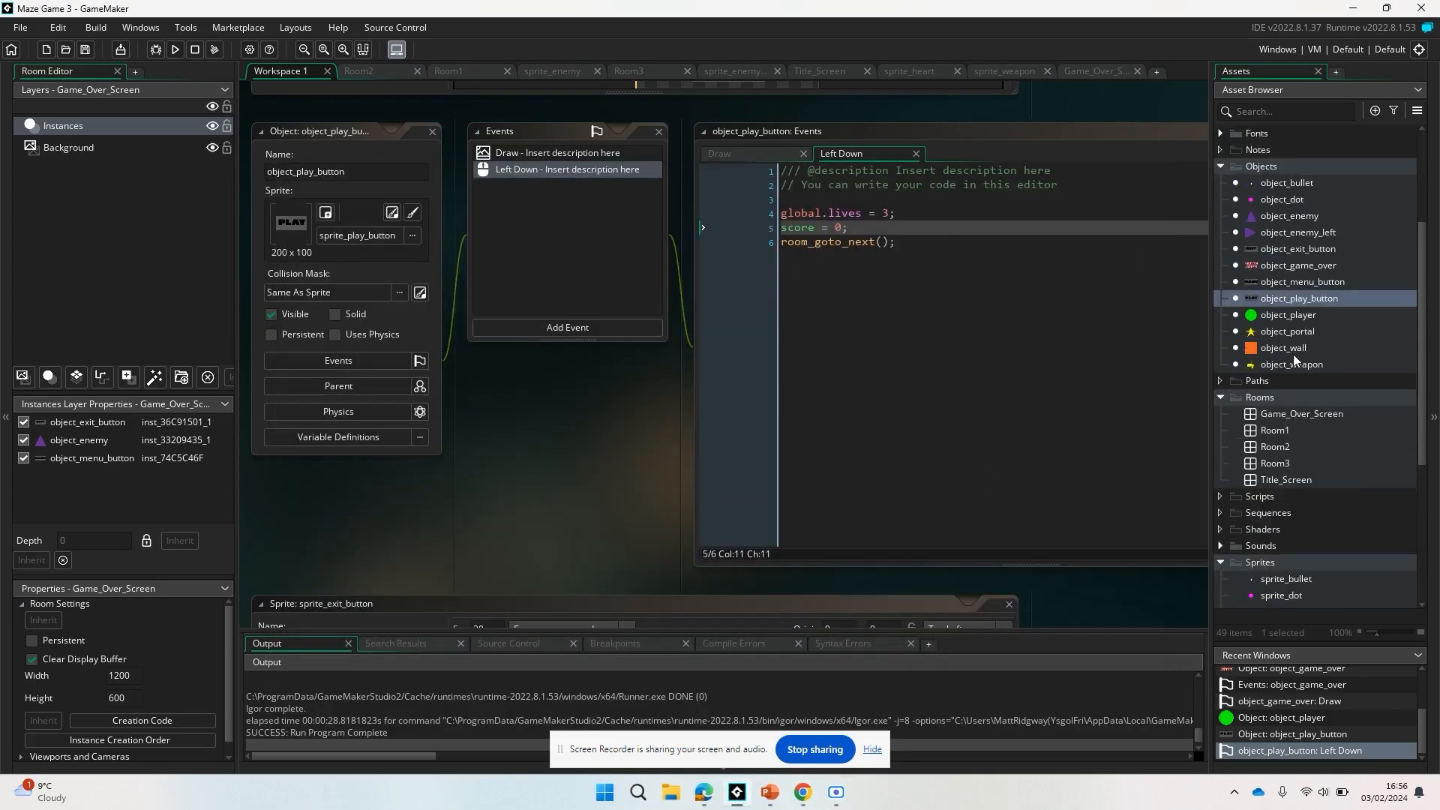
{"action": "scroll", "coordinate": [1293, 359], "scroll_direction": "down", "scroll_amount": 3}
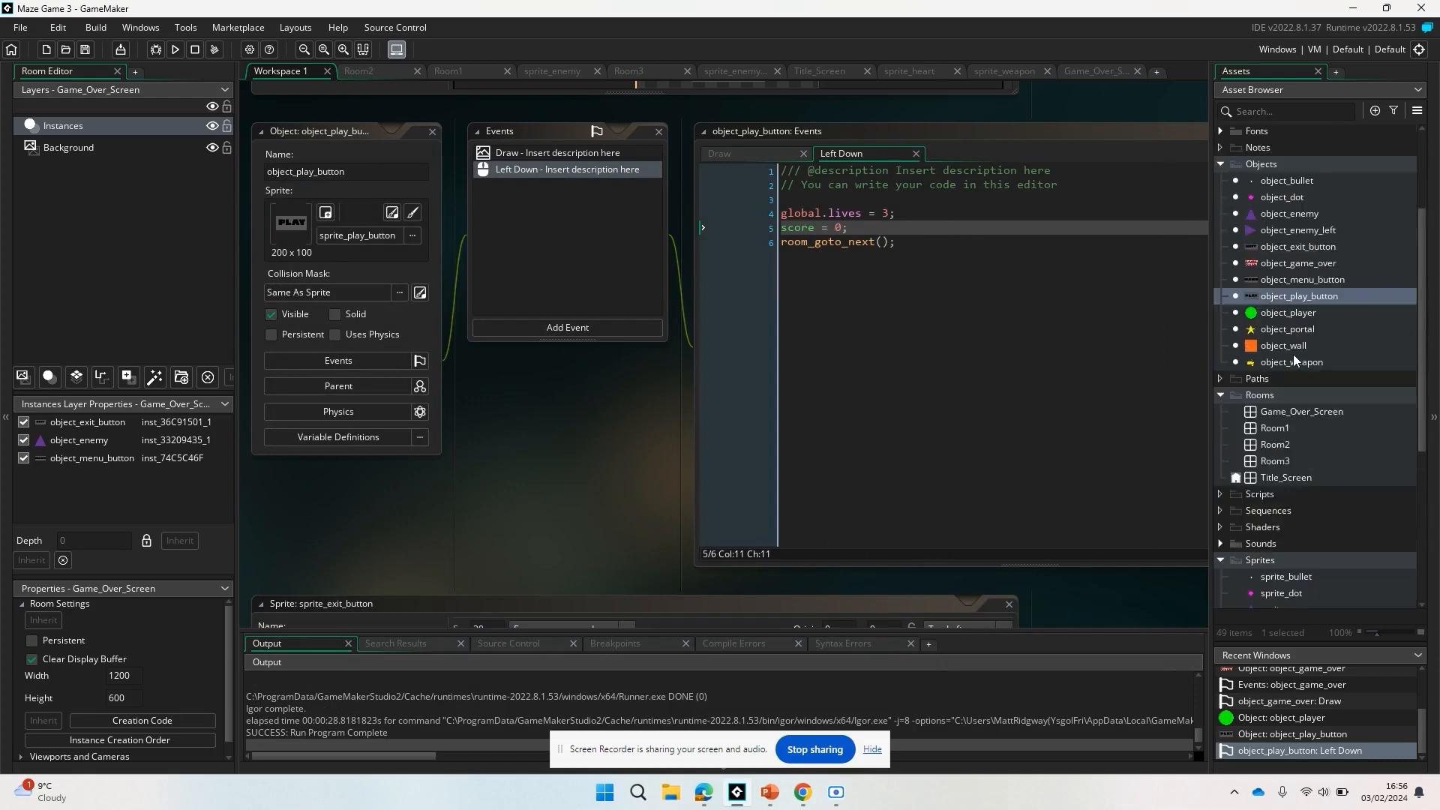
{"action": "double_click", "coordinate": [1293, 409]}
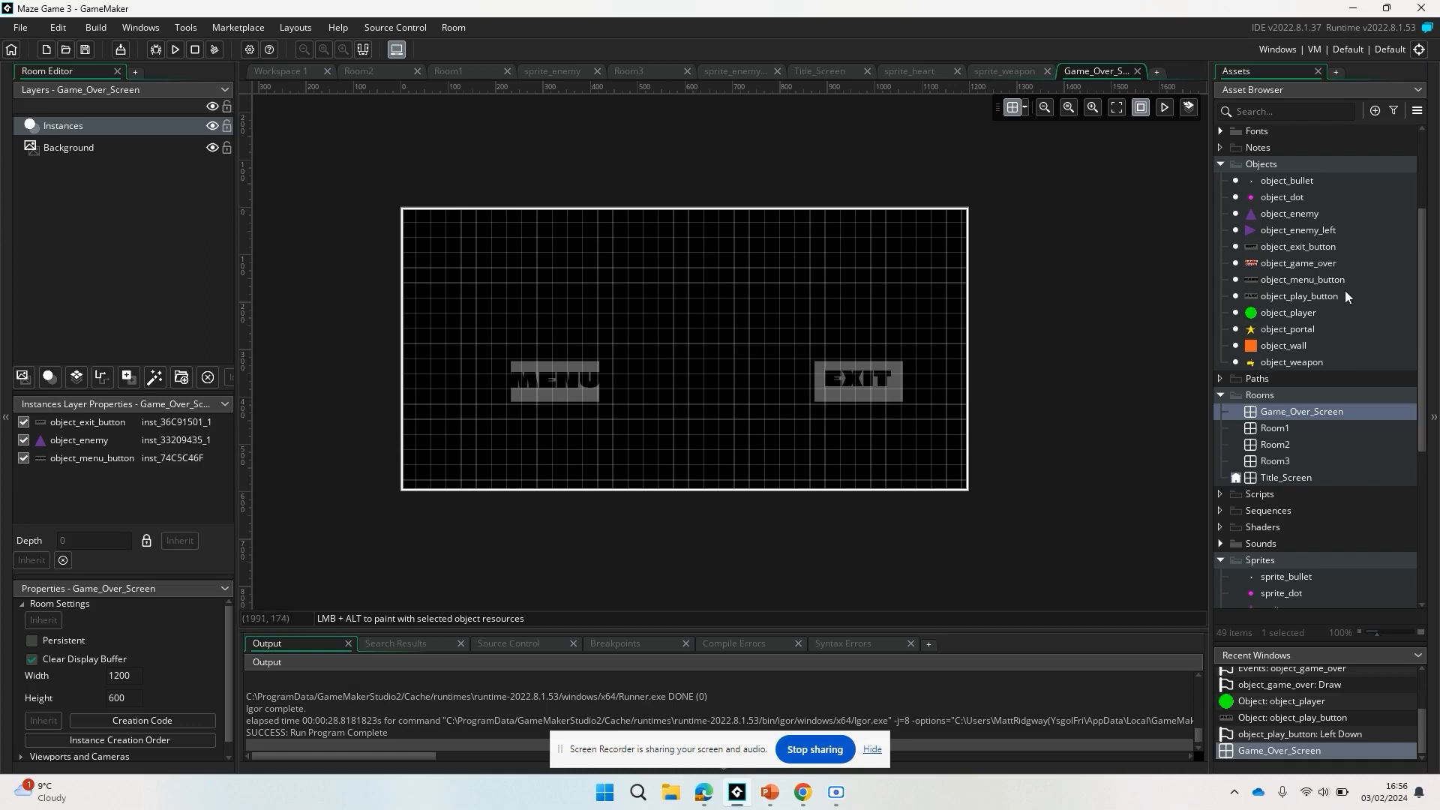
{"action": "left_click", "coordinate": [1275, 258]}
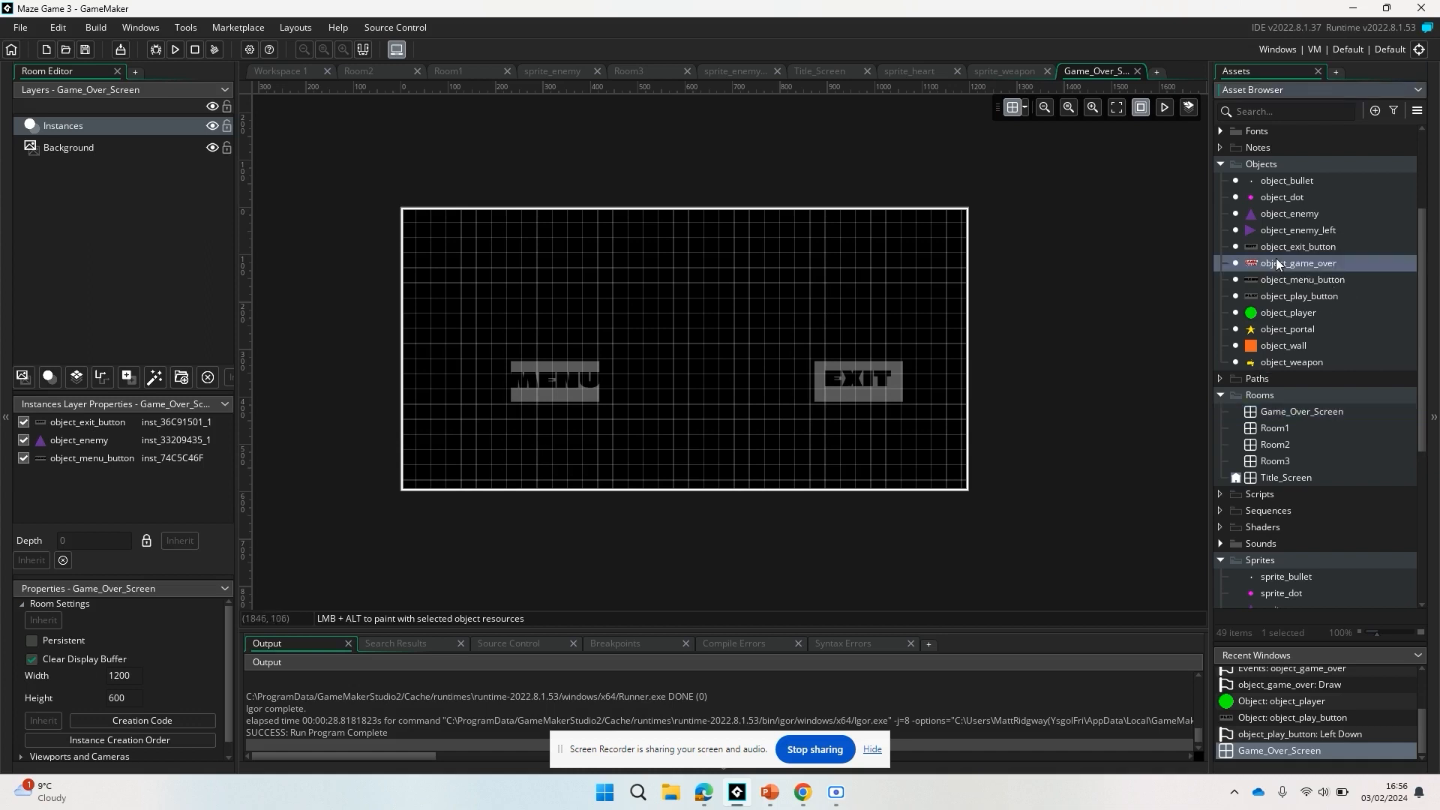
{"action": "left_click_drag", "start_coordinate": [1299, 261], "coordinate": [560, 241]}
{"action": "left_click_drag", "start_coordinate": [684, 298], "coordinate": [720, 288]}
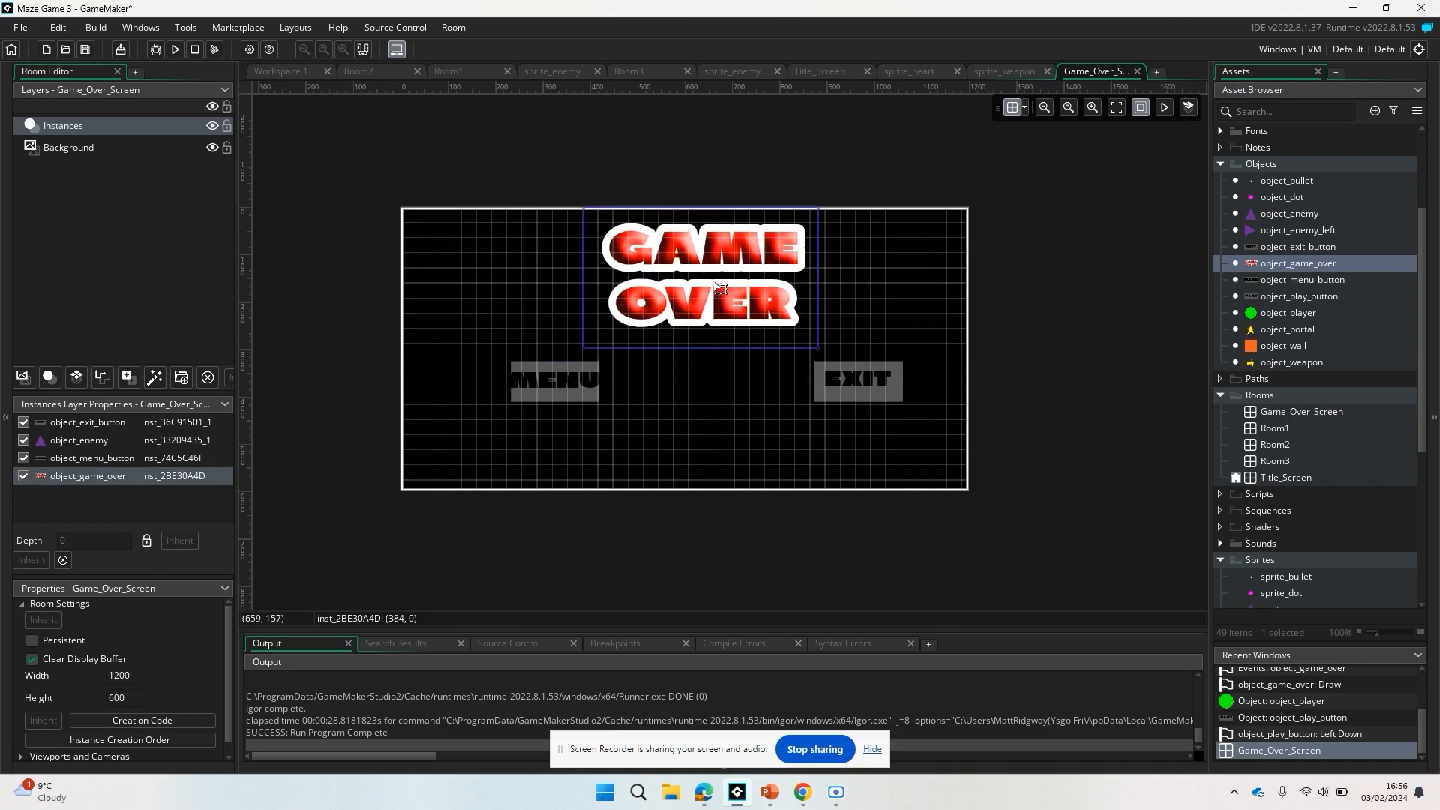
{"action": "left_click", "coordinate": [709, 439]}
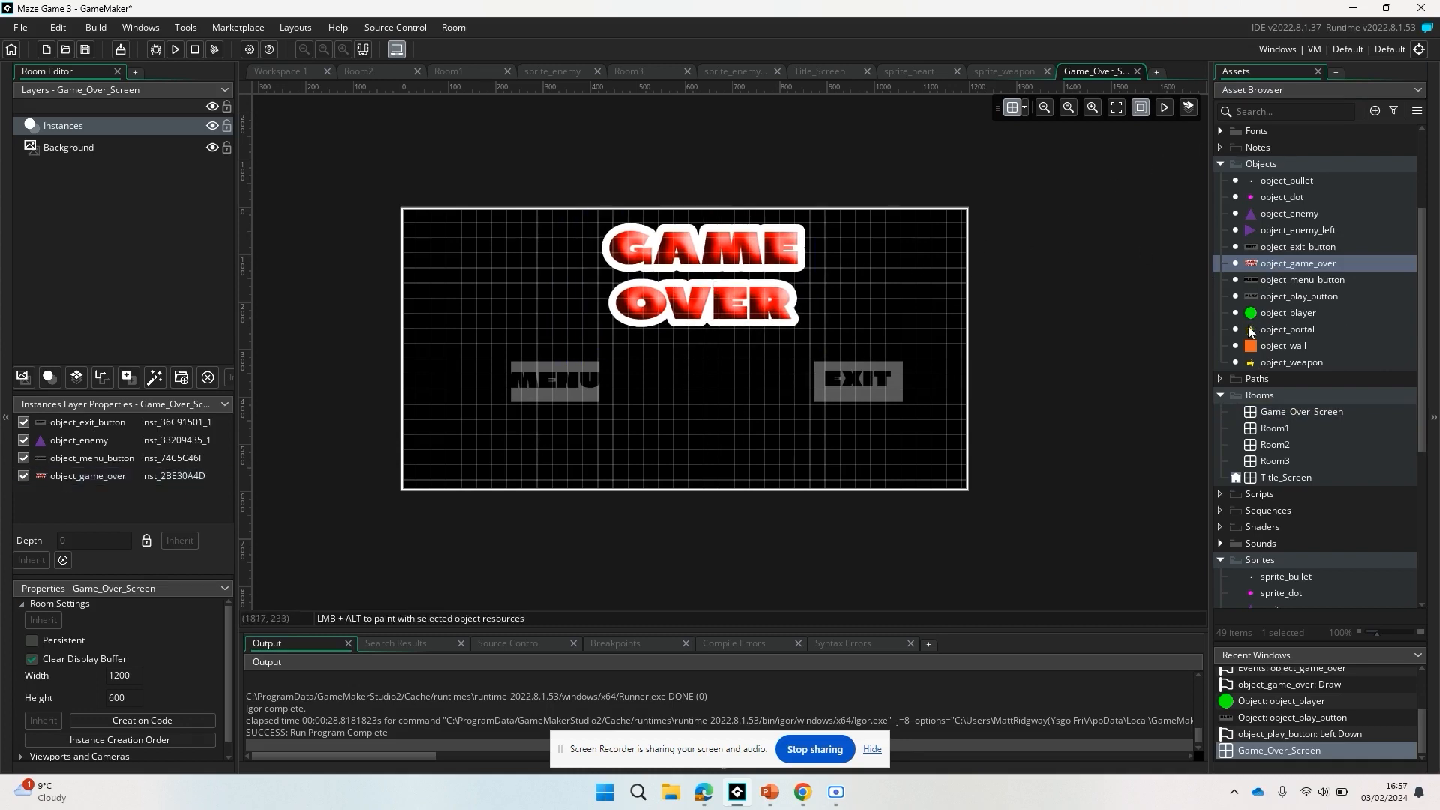
In object_player's Draw GUI event, add draw_text(10,40, "Live" + string(global.lives)); below the score line.
{"action": "double_click", "coordinate": [1287, 313]}
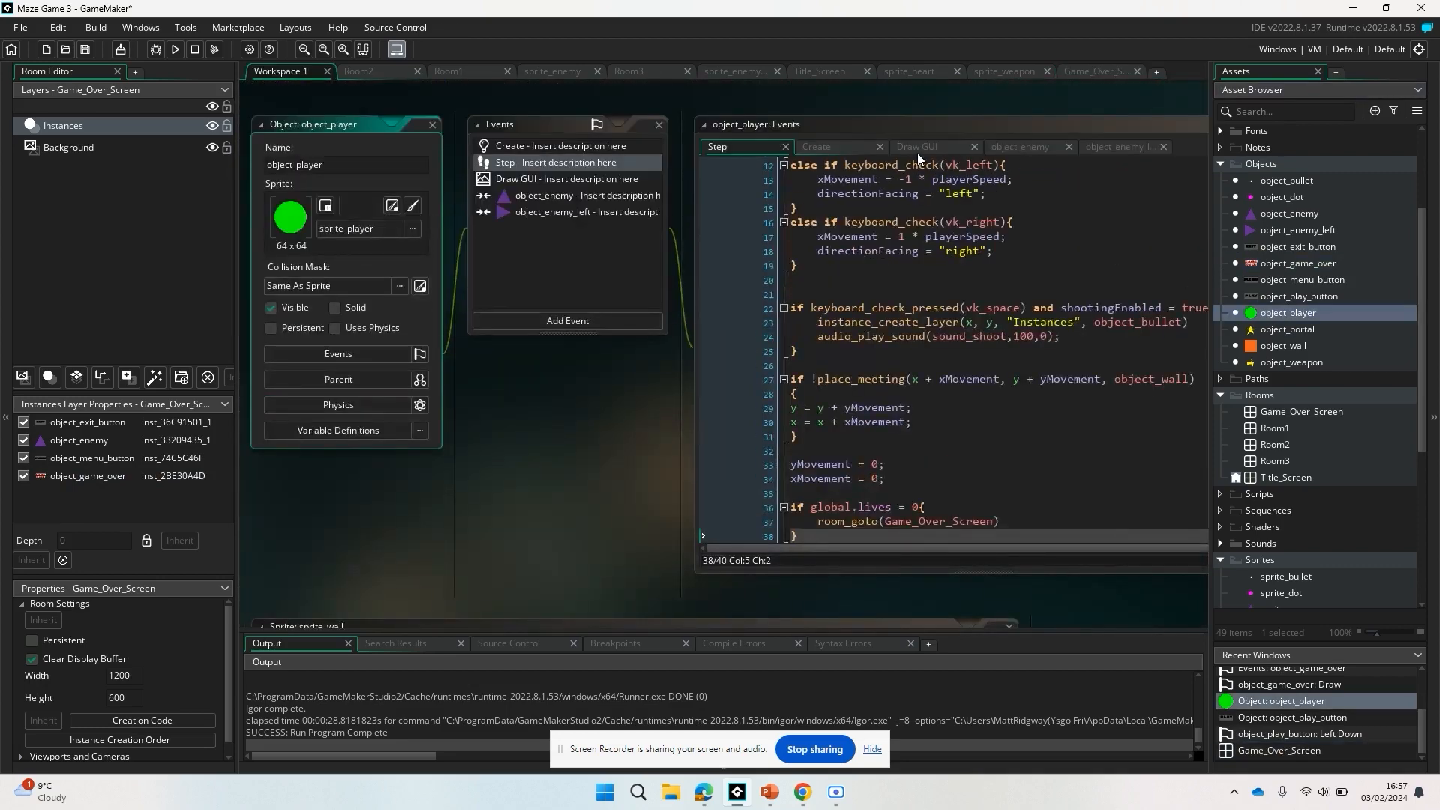
{"action": "left_click", "coordinate": [918, 150]}
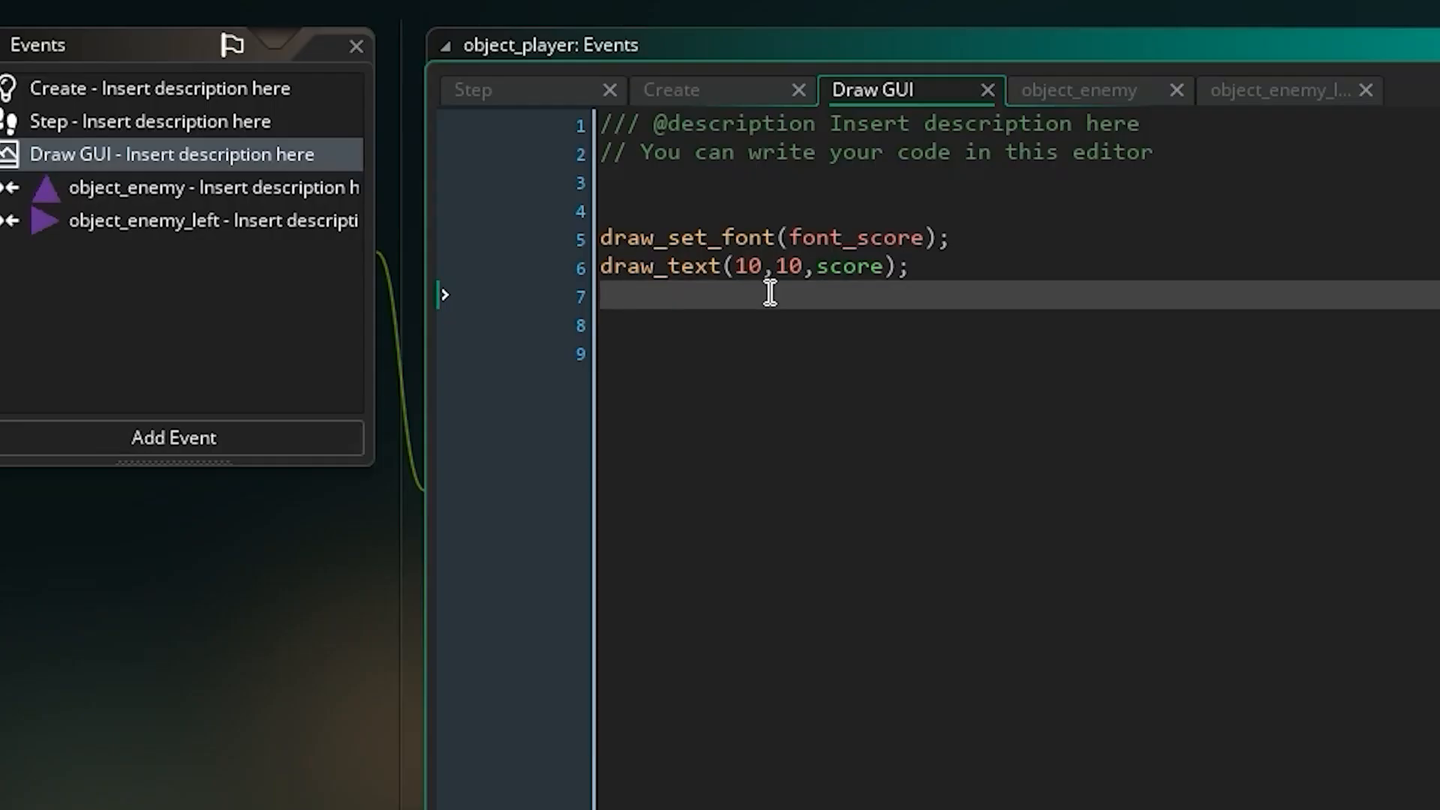
{"action": "type", "text": "draw_te"}
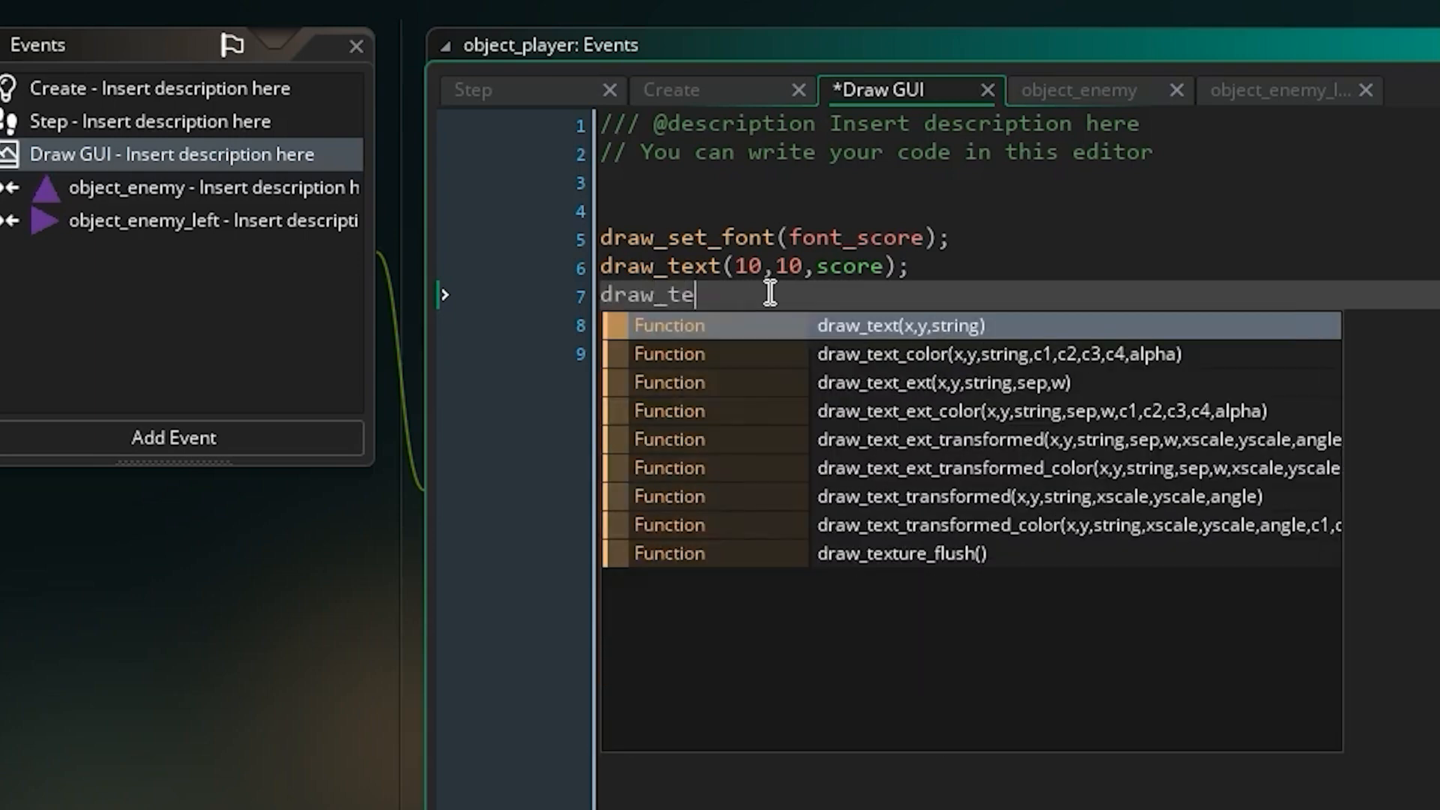
{"action": "type", "text": "xt("}
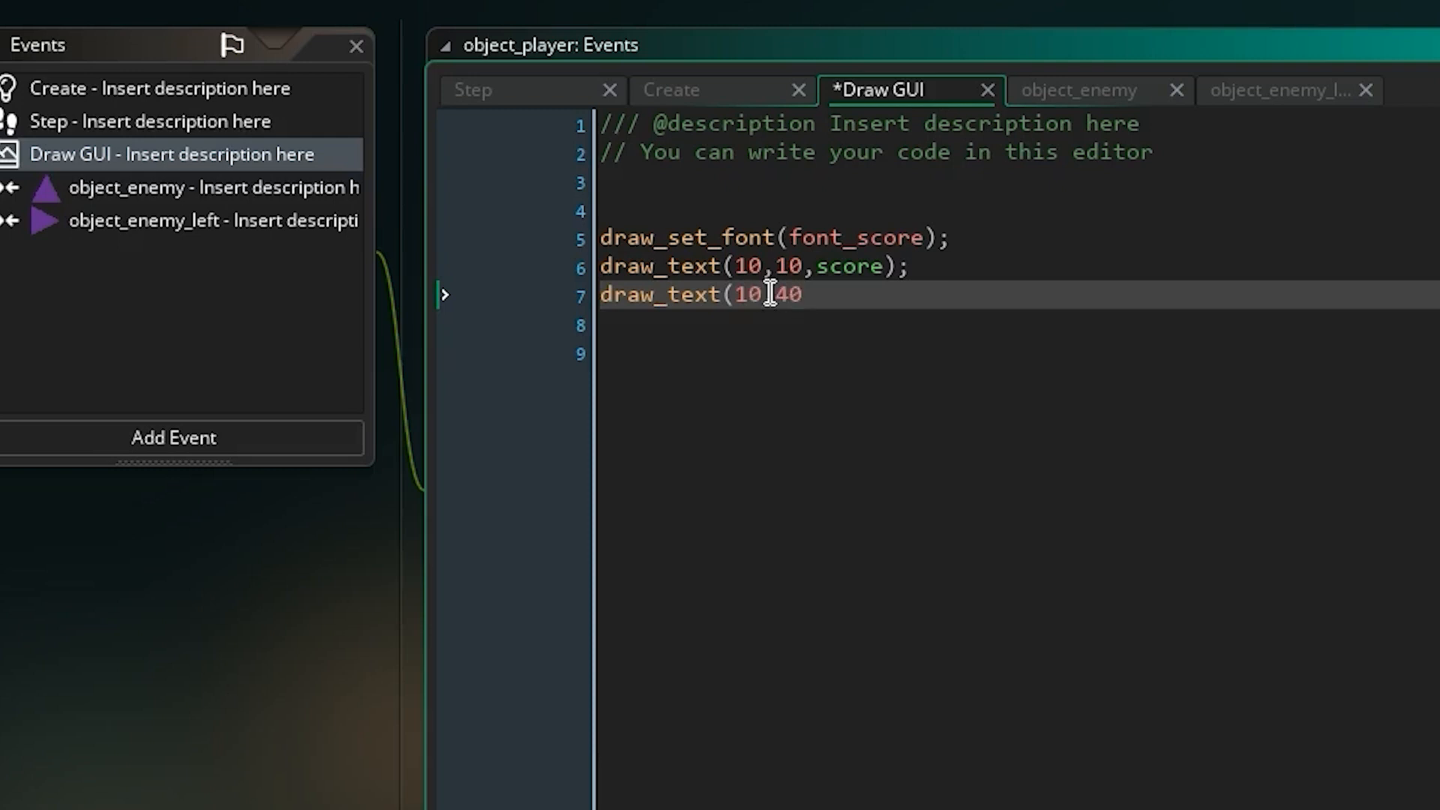
{"action": "type", "text": "10,40, \"Live"}
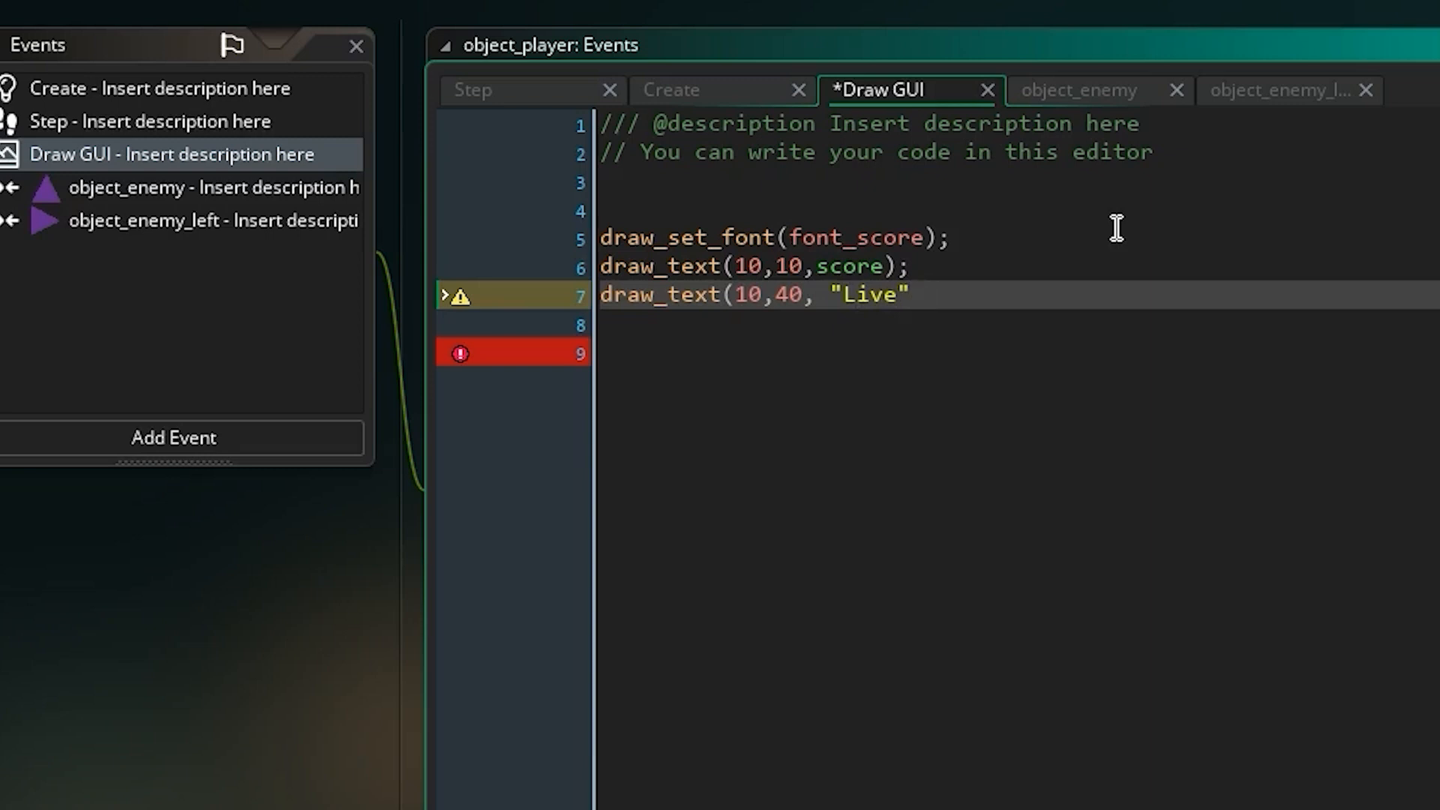
{"action": "type", "text": "ring(glob"}
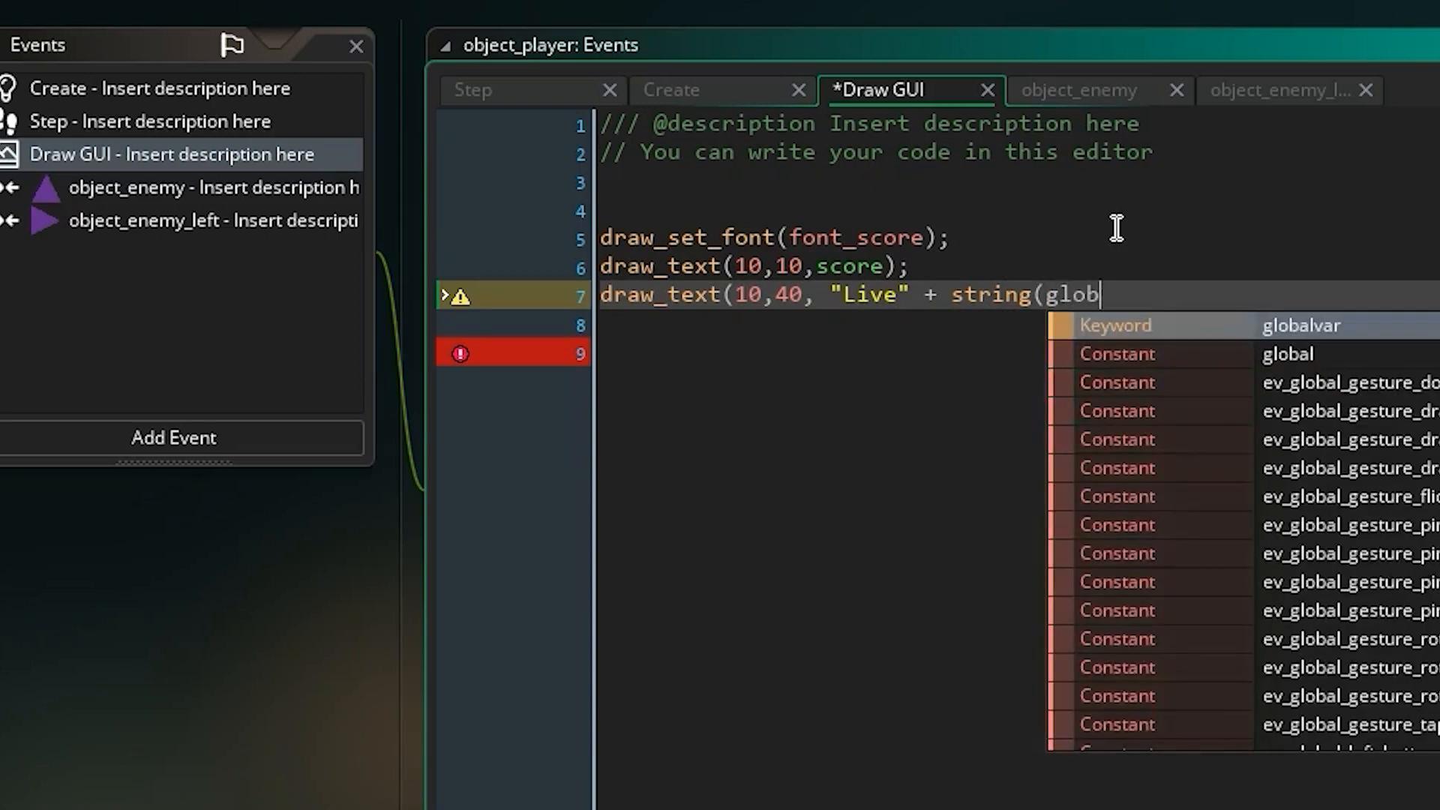
{"action": "type", "text": "al.lives));"}
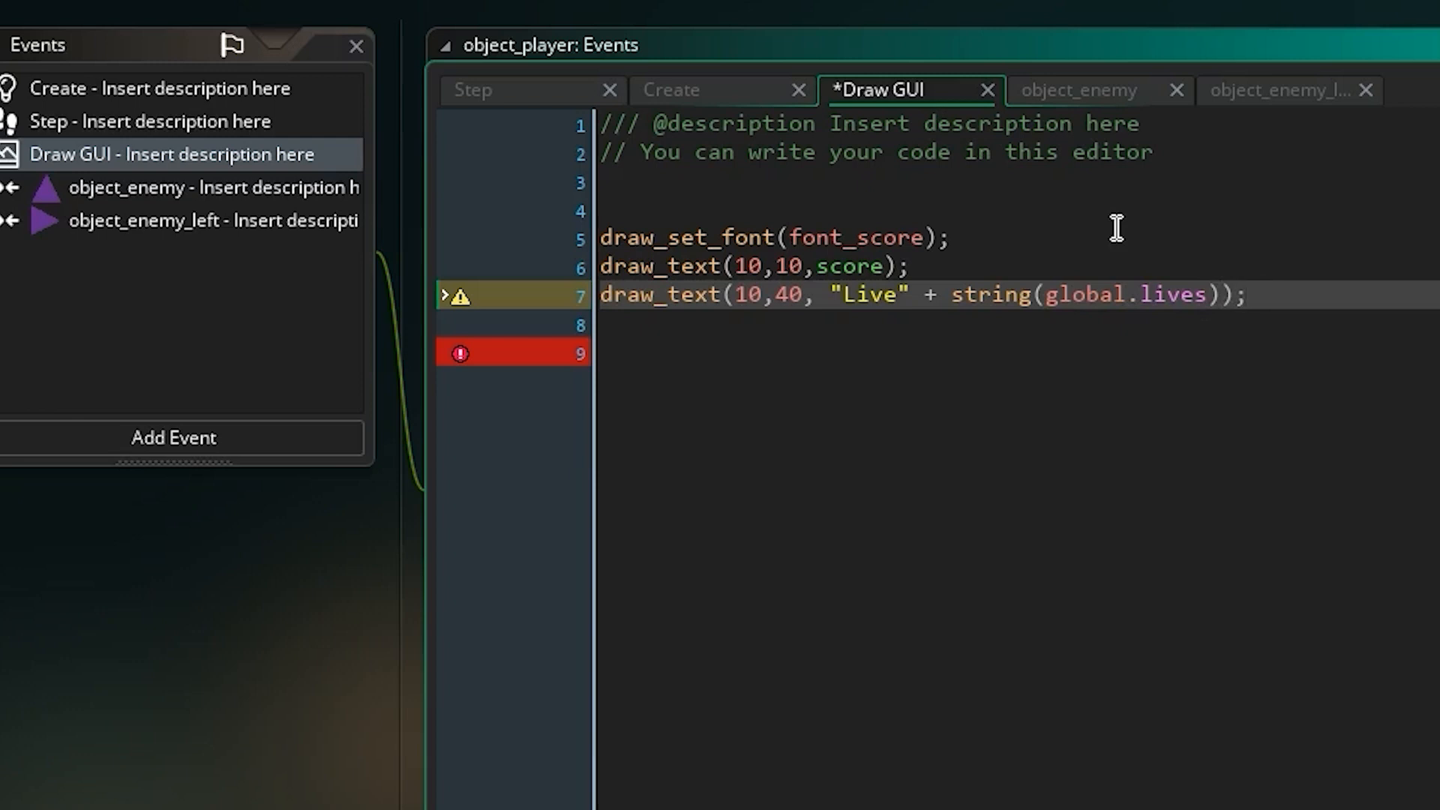
Change the label text in the new draw_text line to "Lives: ", with a colon and a trailing space.
{"action": "left_click", "coordinate": [973, 256]}
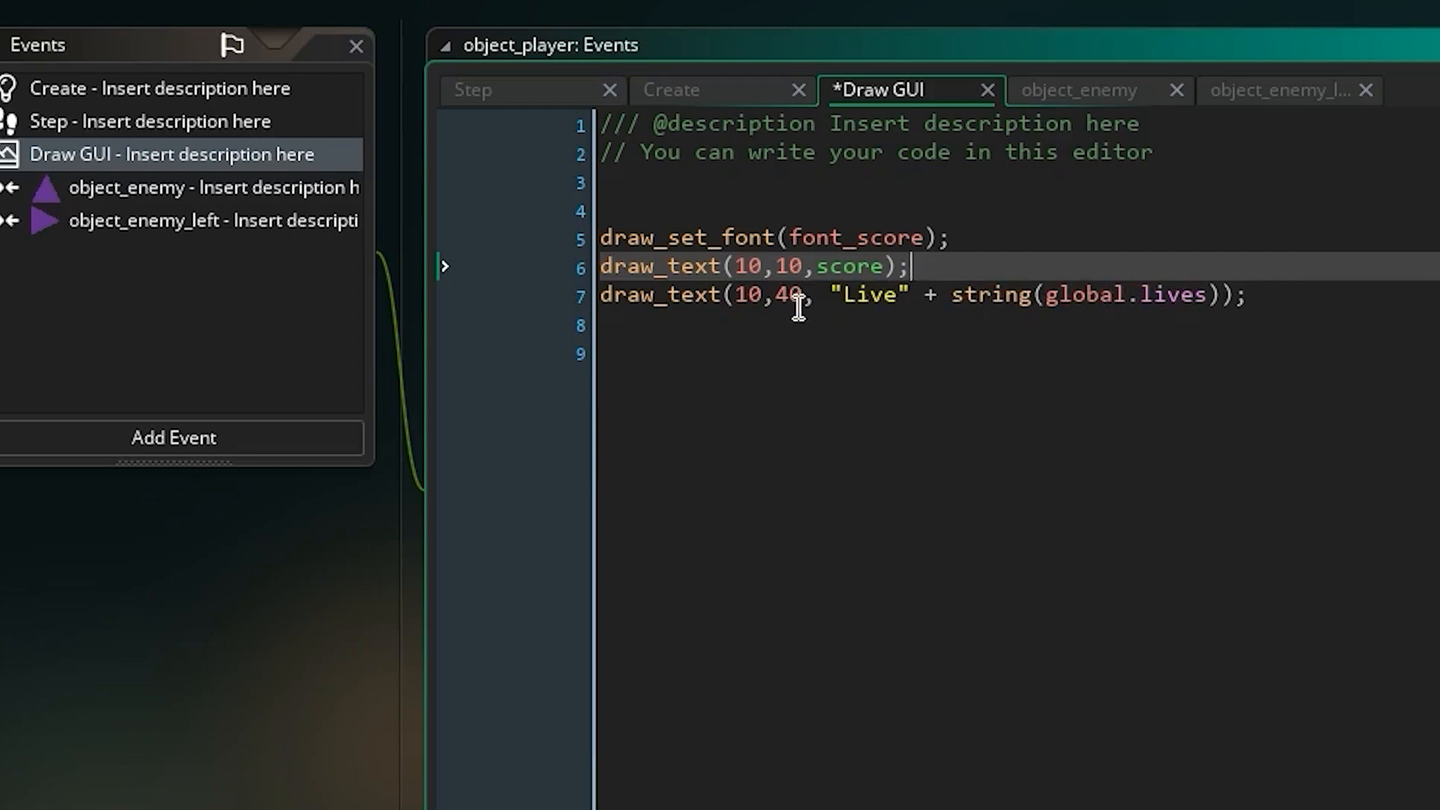
{"action": "left_click", "coordinate": [899, 294]}
{"action": "type", "text": "s:"}
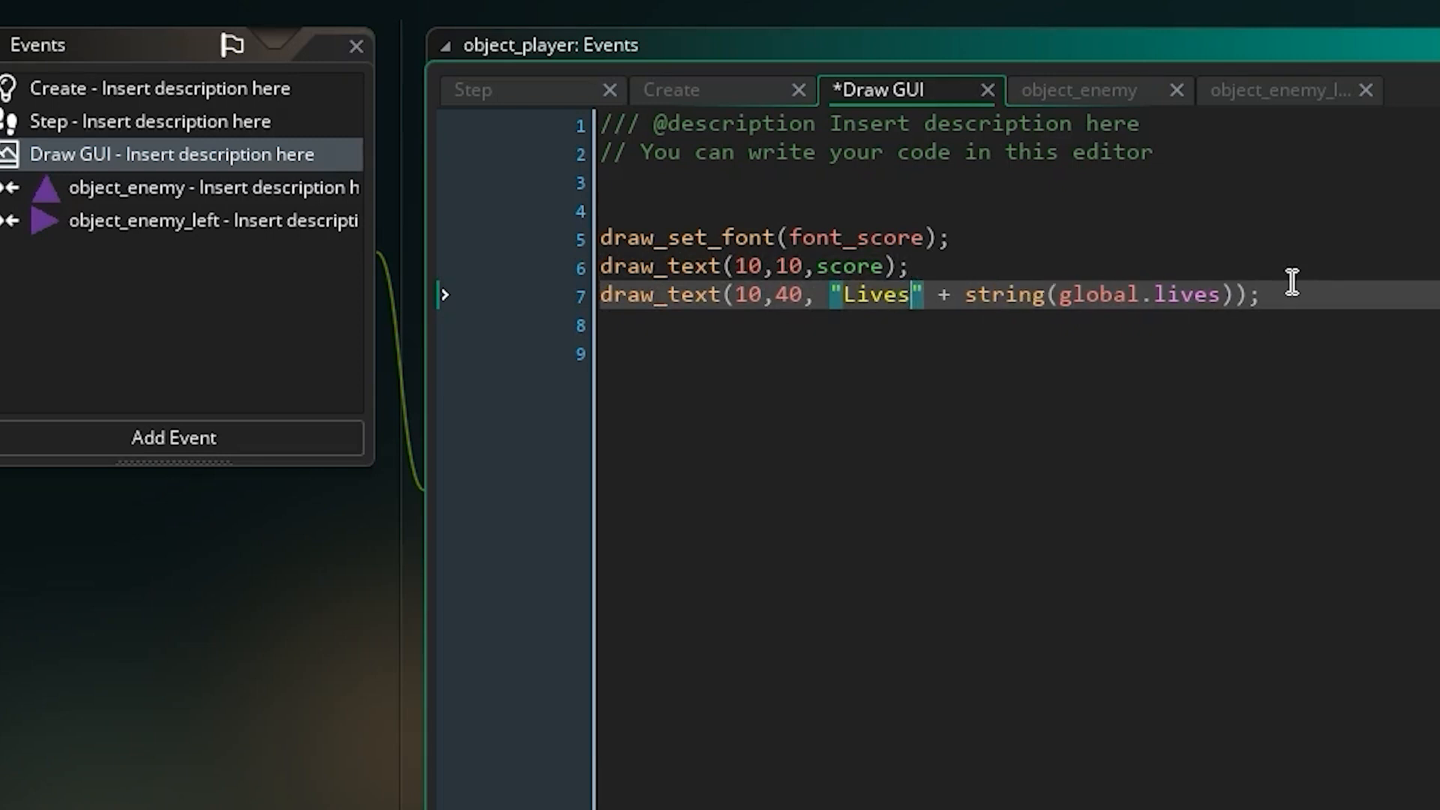
{"action": "left_click", "coordinate": [1189, 462]}
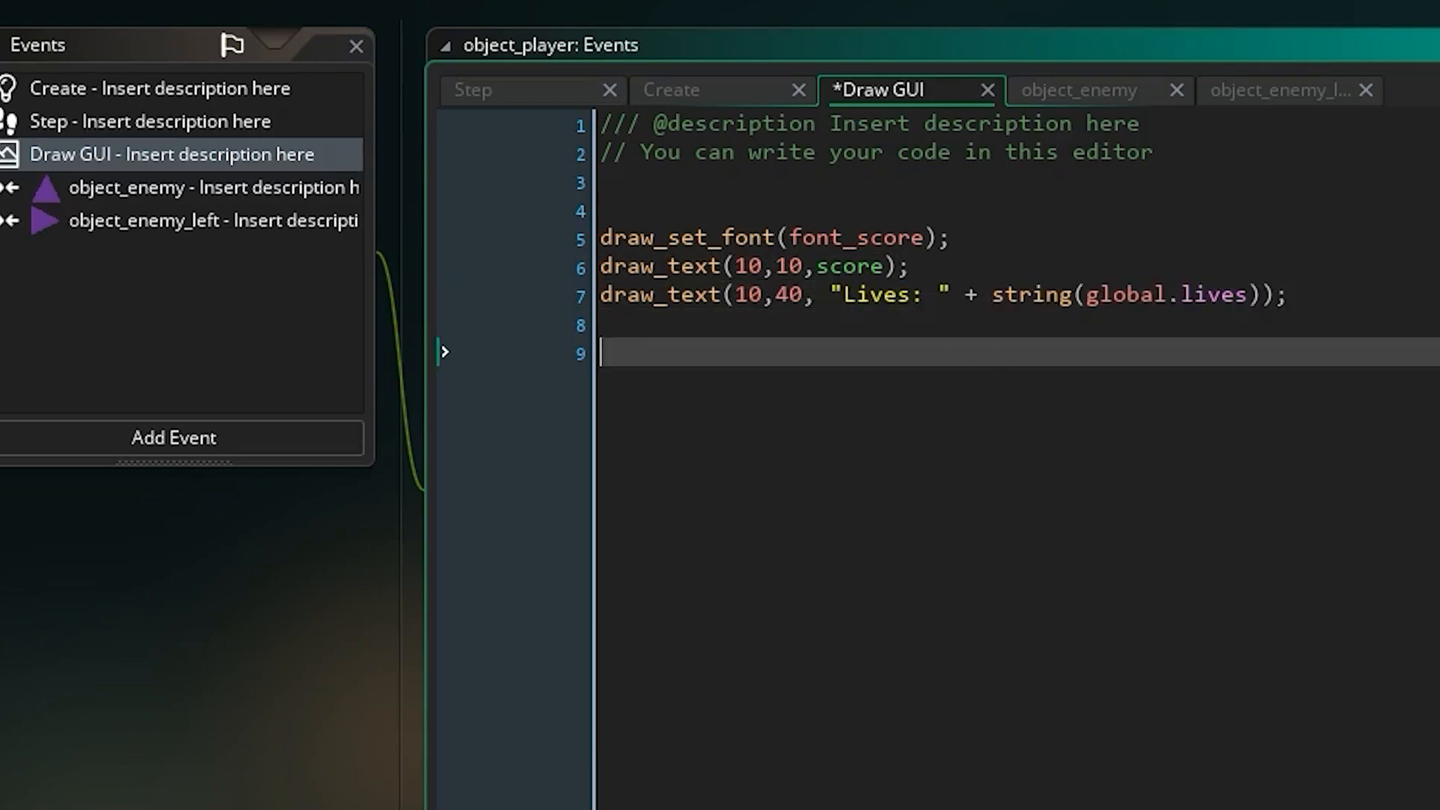
Run the game, start play, and steer the player past the dots into the first enemy to test the lives display.
{"action": "left_click", "coordinate": [172, 51]}
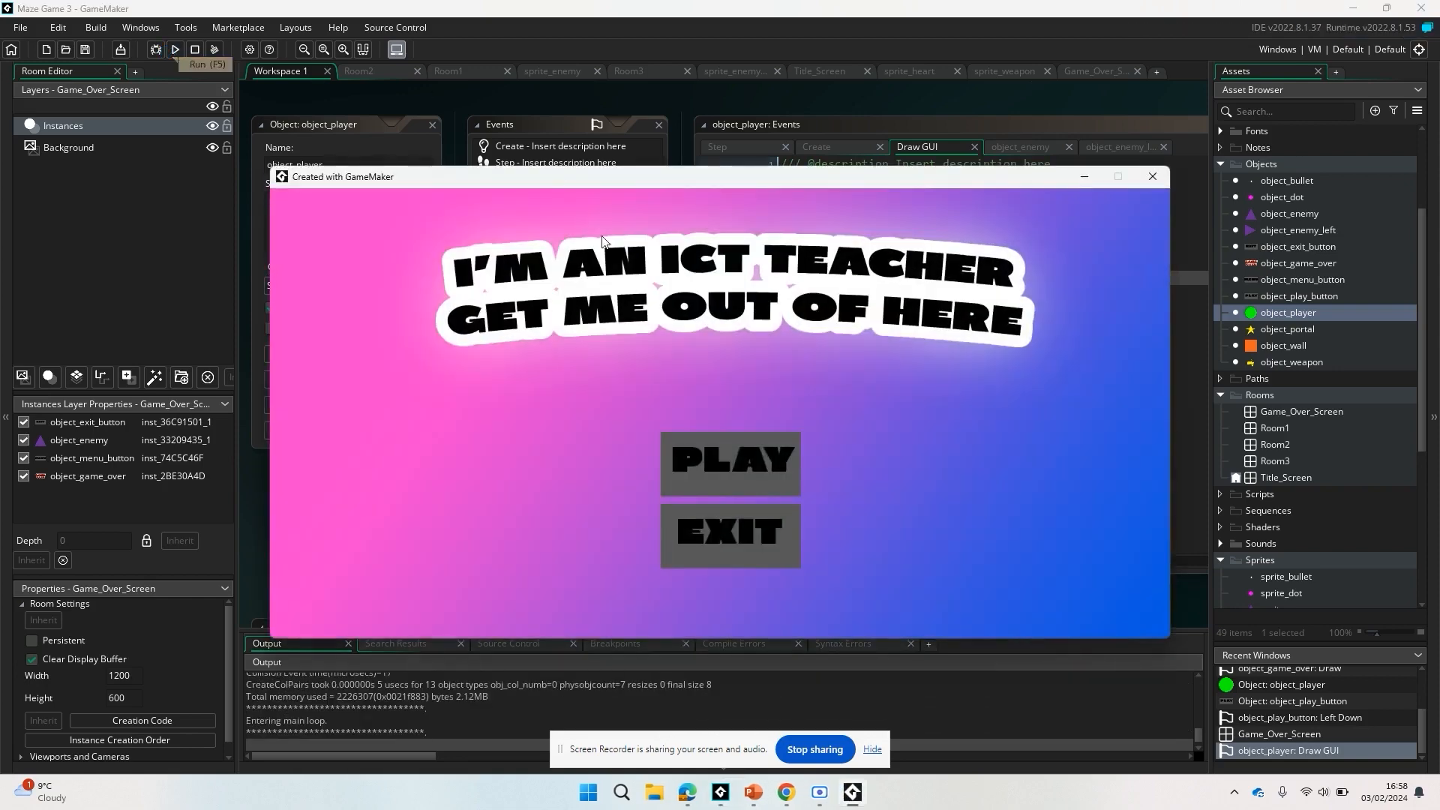
{"action": "left_click", "coordinate": [776, 457]}
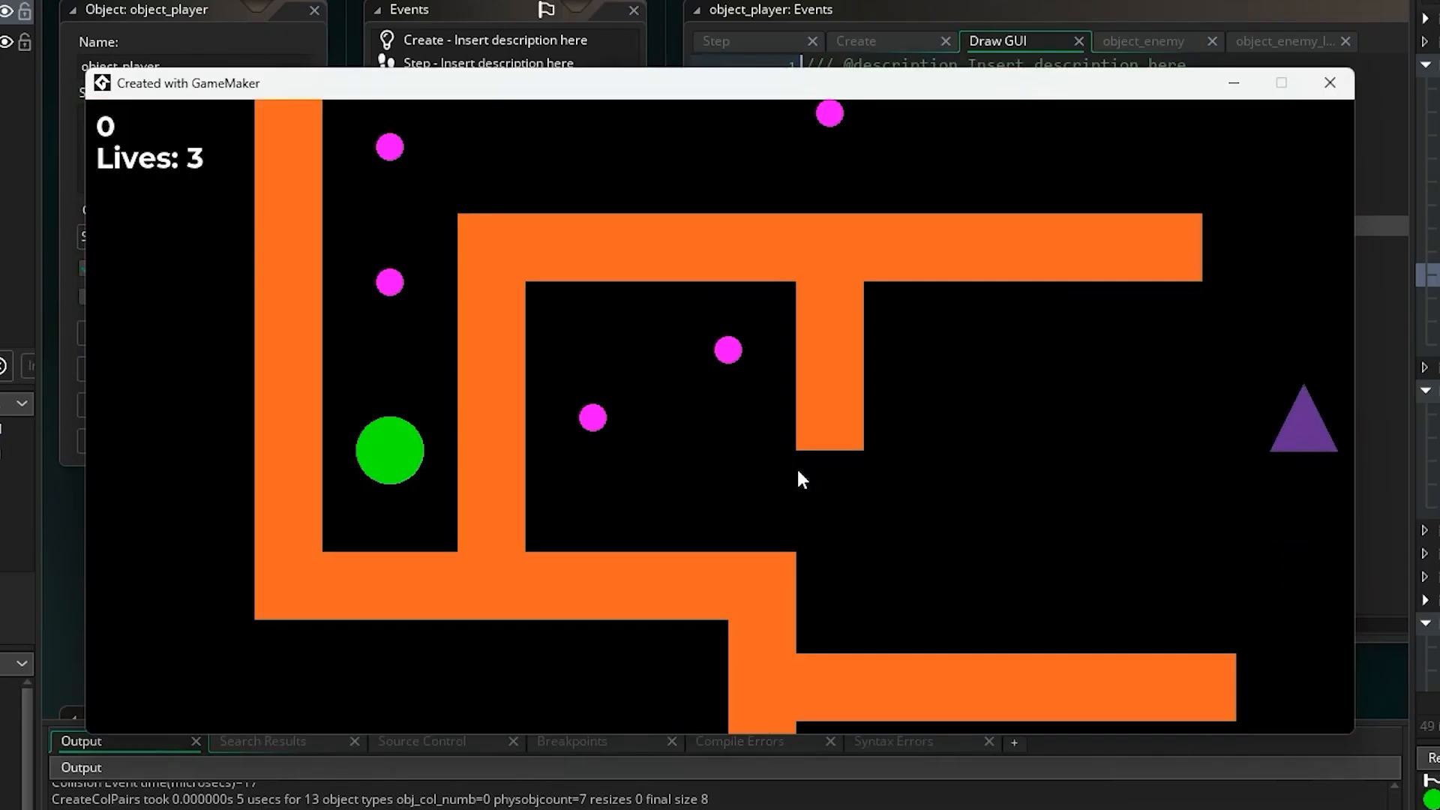
{"action": "key", "text": "Up"}
{"action": "key", "text": "Up"}
{"action": "key", "text": "Right"}
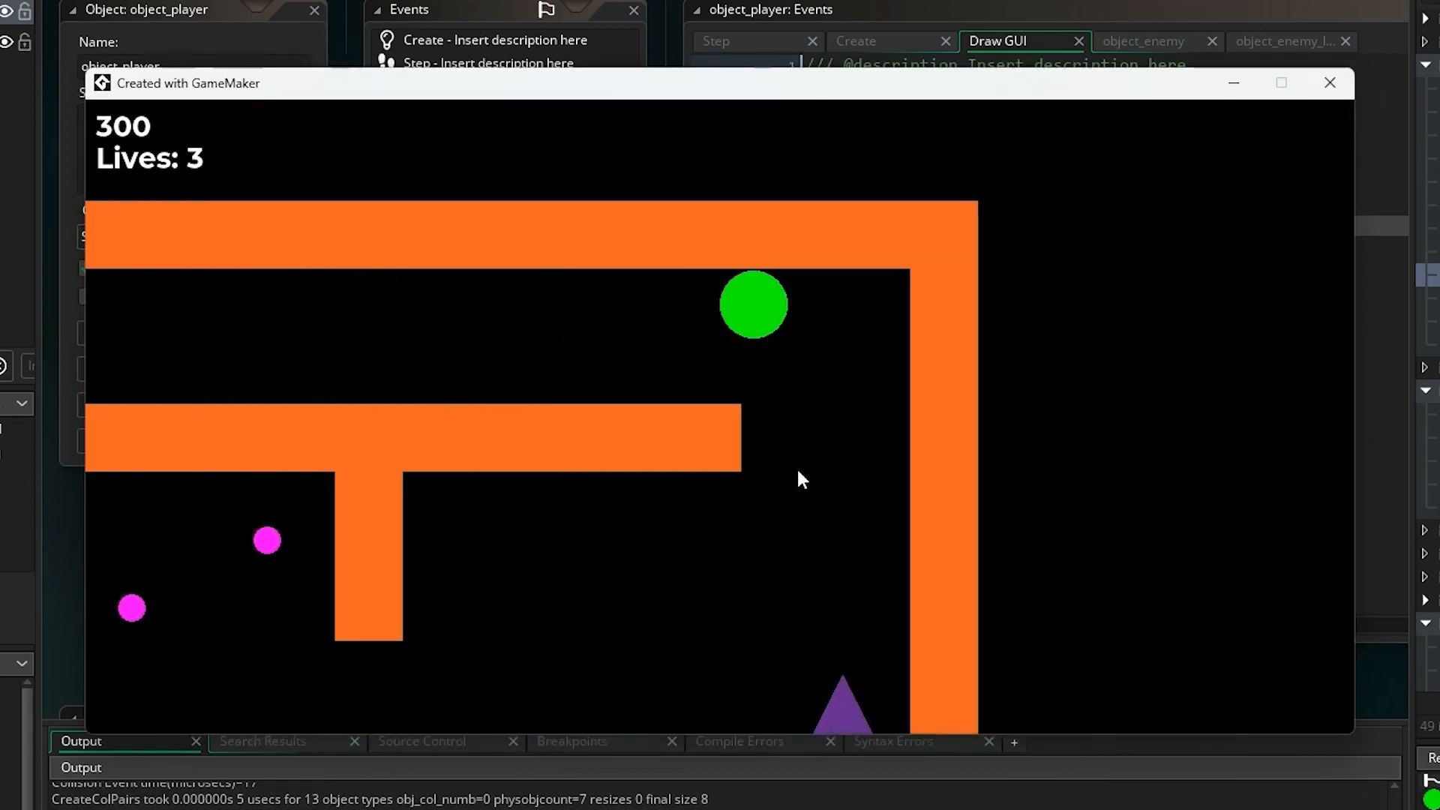
{"action": "key", "text": "Down"}
Guide the player from the start through the first maze, avoiding the enemies, to the yellow star portal.
{"action": "key", "text": "Up"}
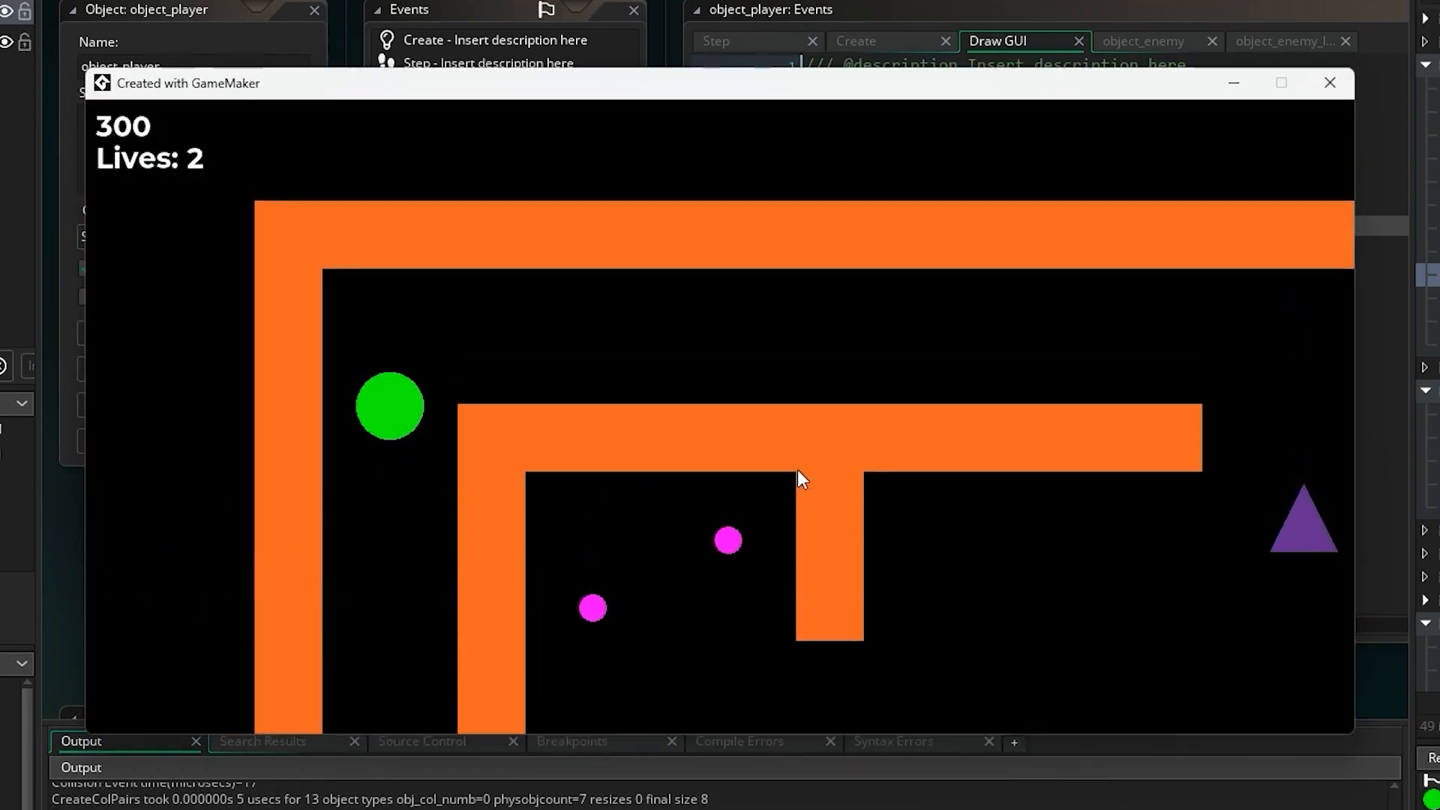
{"action": "key", "text": "Right"}
{"action": "key", "text": "Right"}
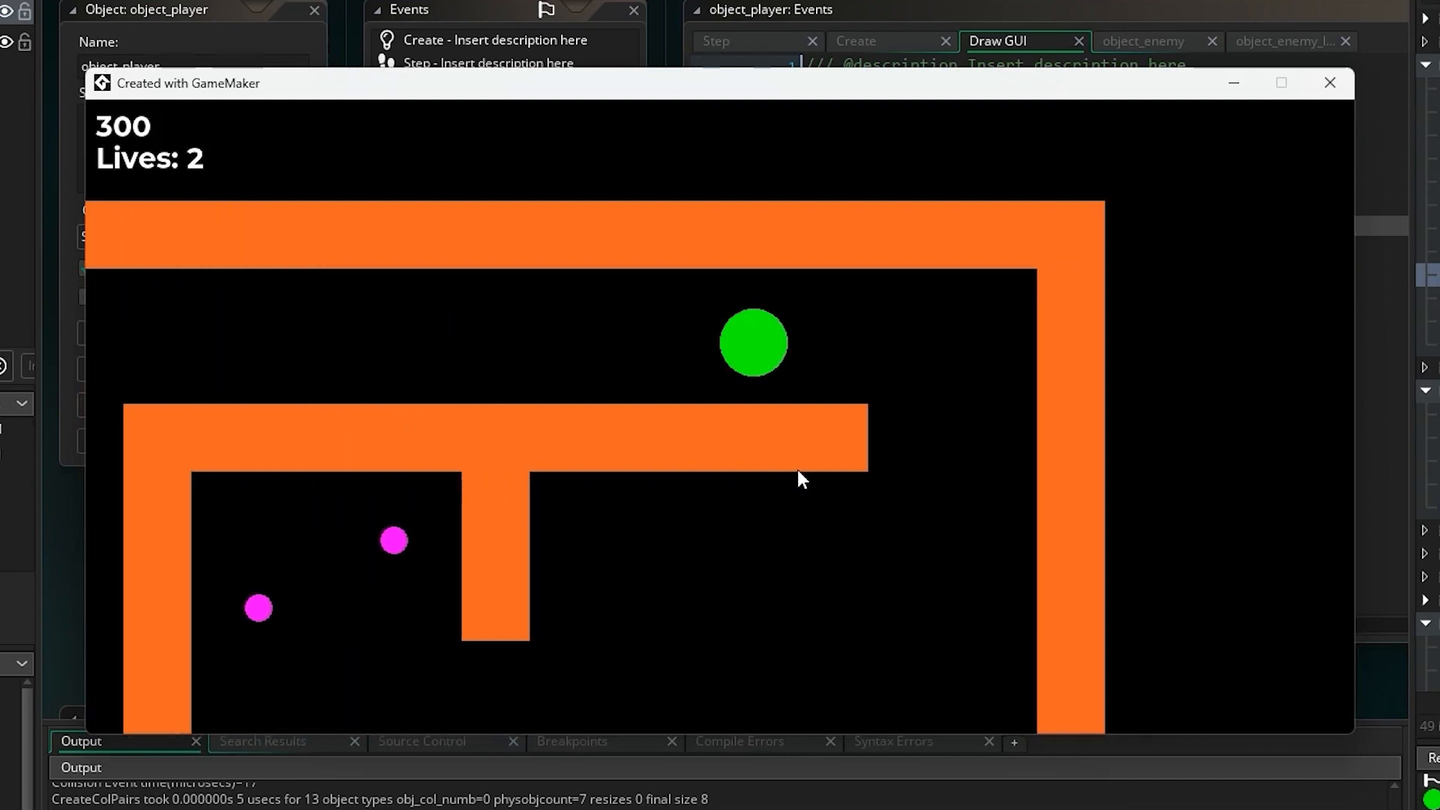
{"action": "key", "text": "Left"}
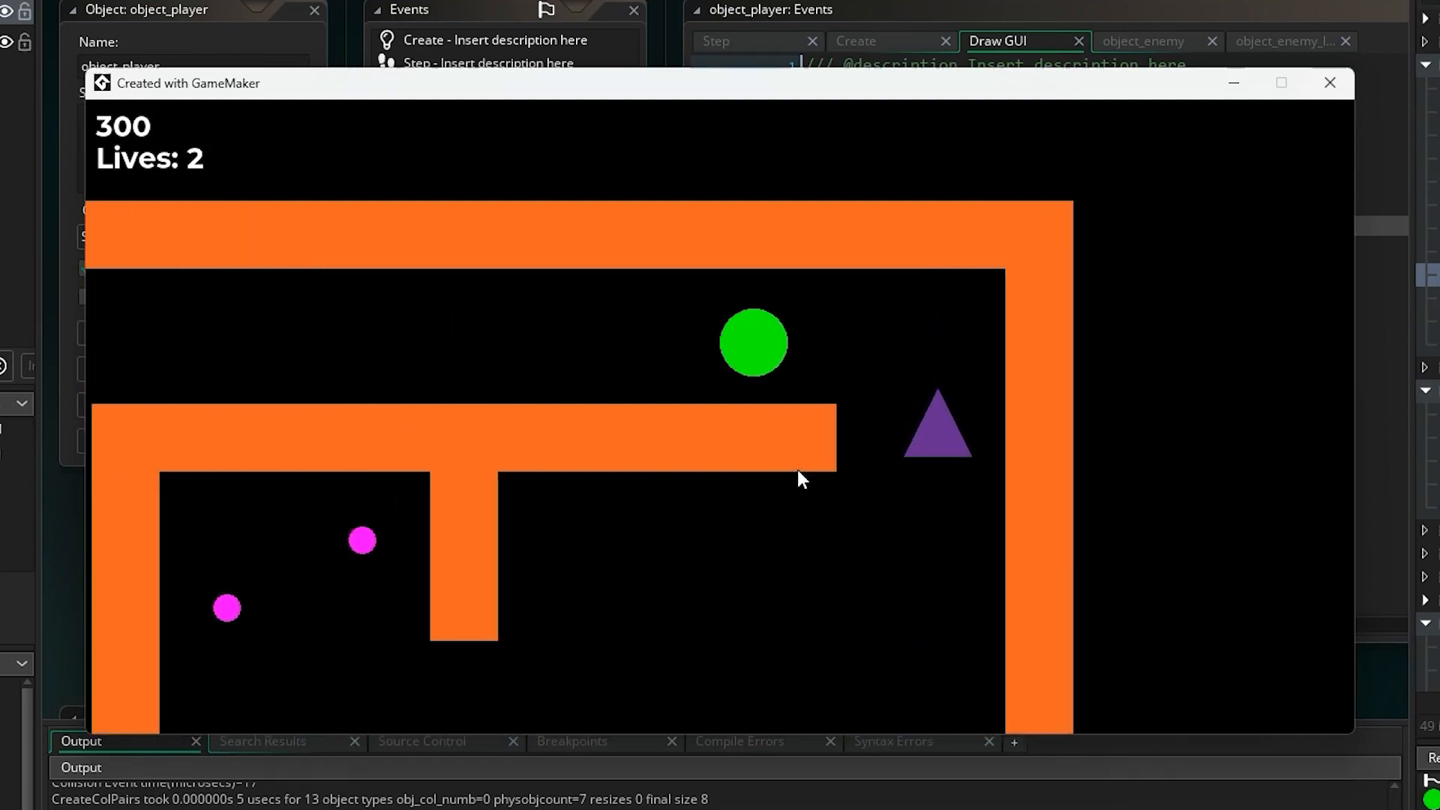
{"action": "key", "text": "Right"}
{"action": "key", "text": "Down"}
{"action": "key", "text": "Left"}
{"action": "key", "text": "Down"}
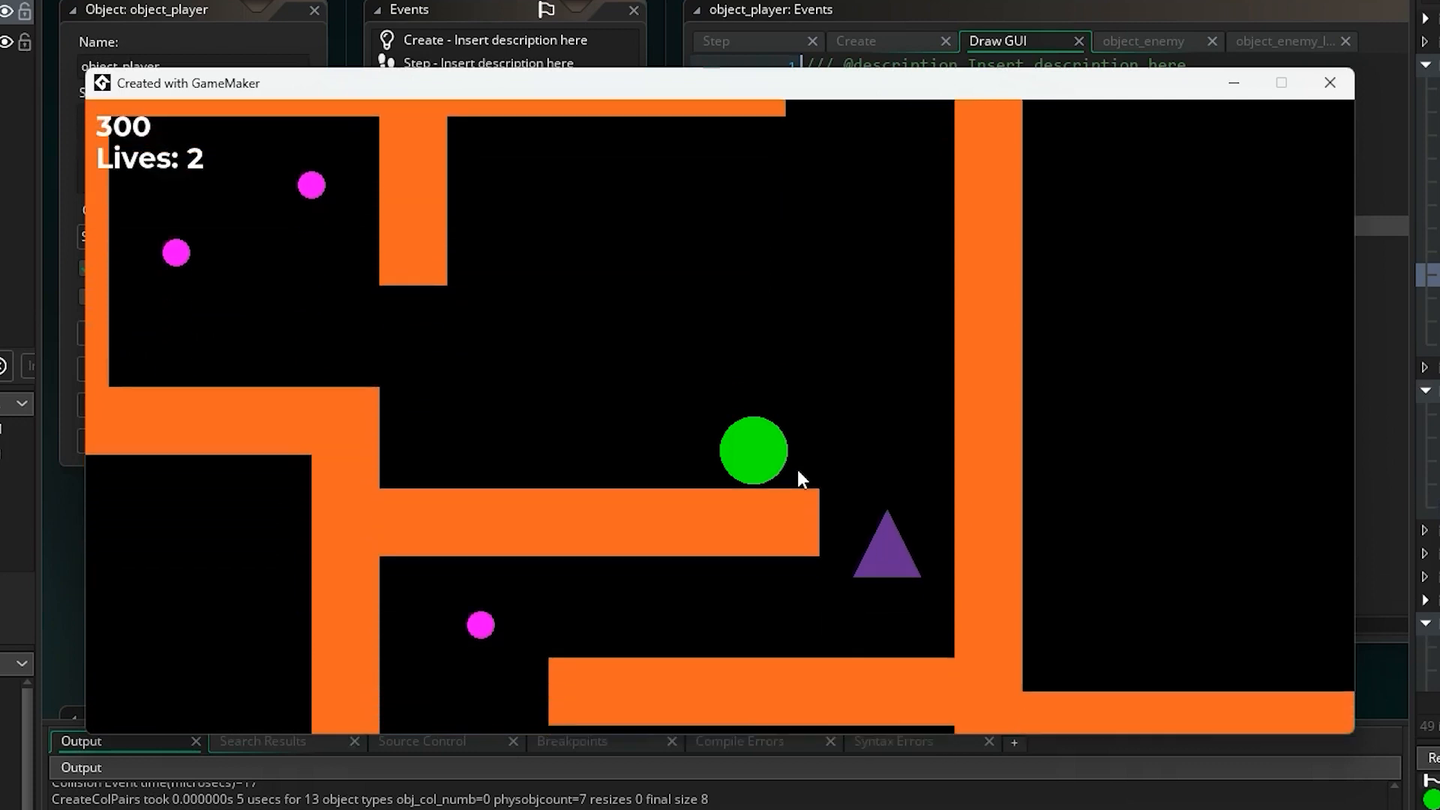
{"action": "key", "text": "Right"}
{"action": "key", "text": "Down"}
{"action": "key", "text": "Left"}
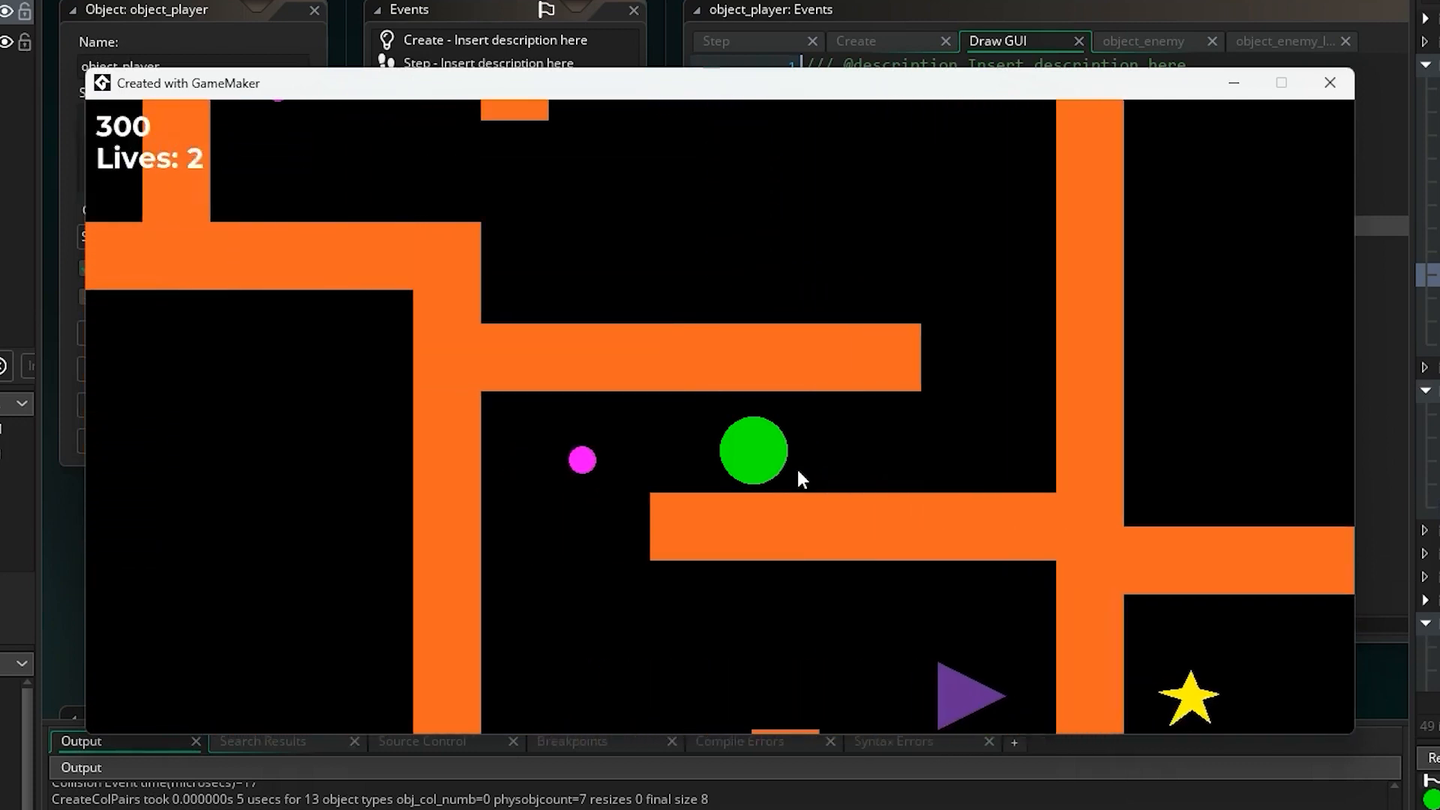
{"action": "key", "text": "Down"}
{"action": "key", "text": "Right"}
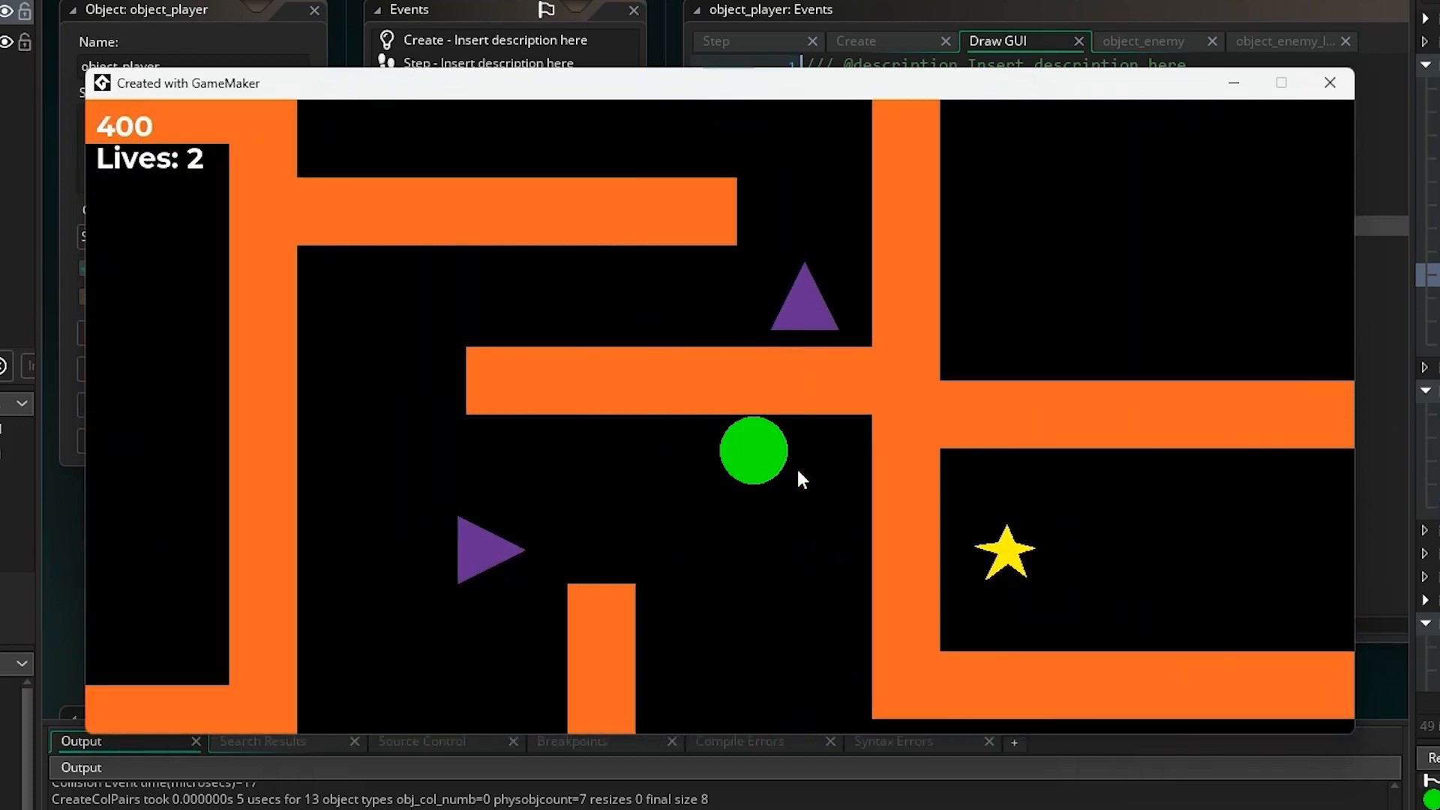
{"action": "key", "text": "Down"}
{"action": "key", "text": "Right"}
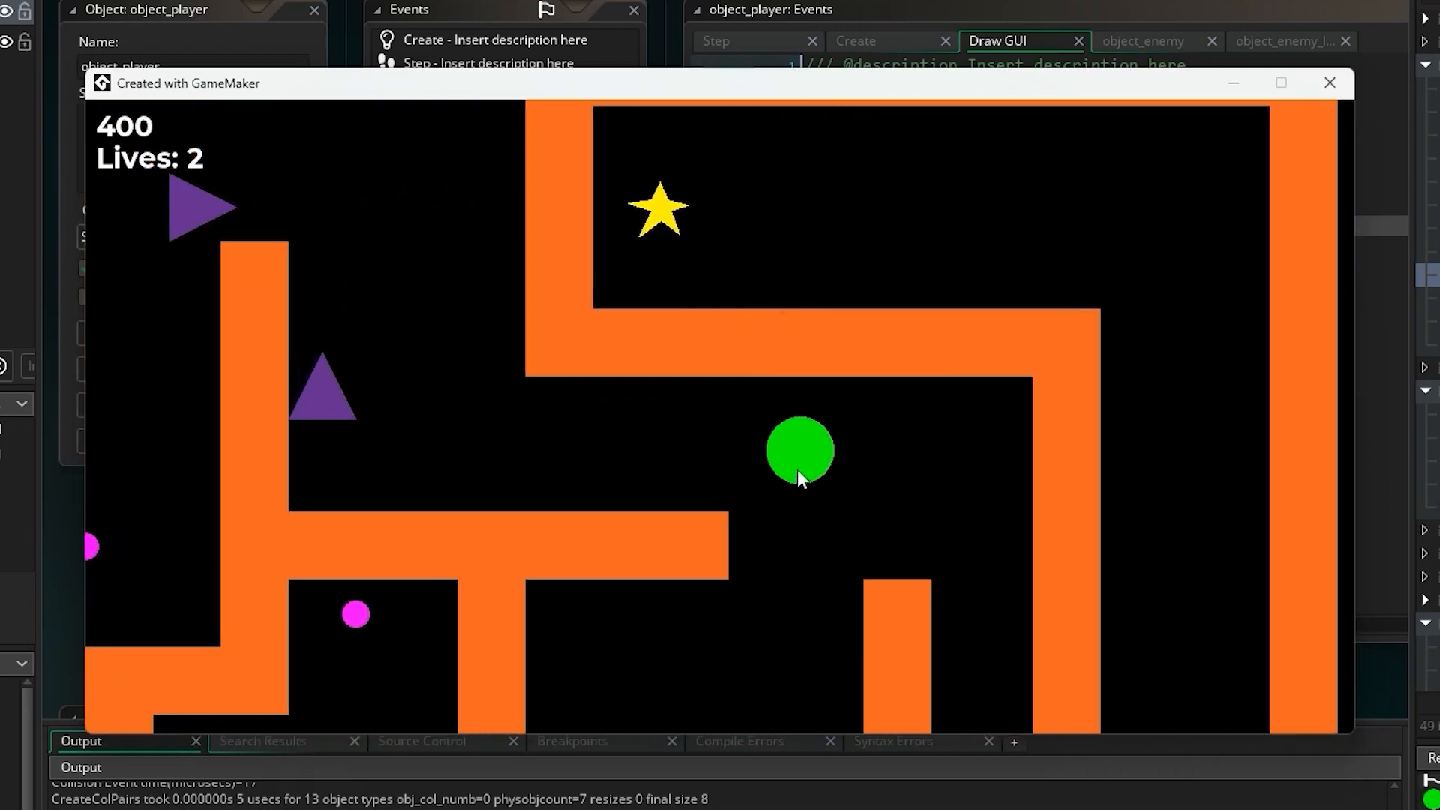
{"action": "key", "text": "Down"}
{"action": "key", "text": "Down"}
{"action": "key", "text": "Right"}
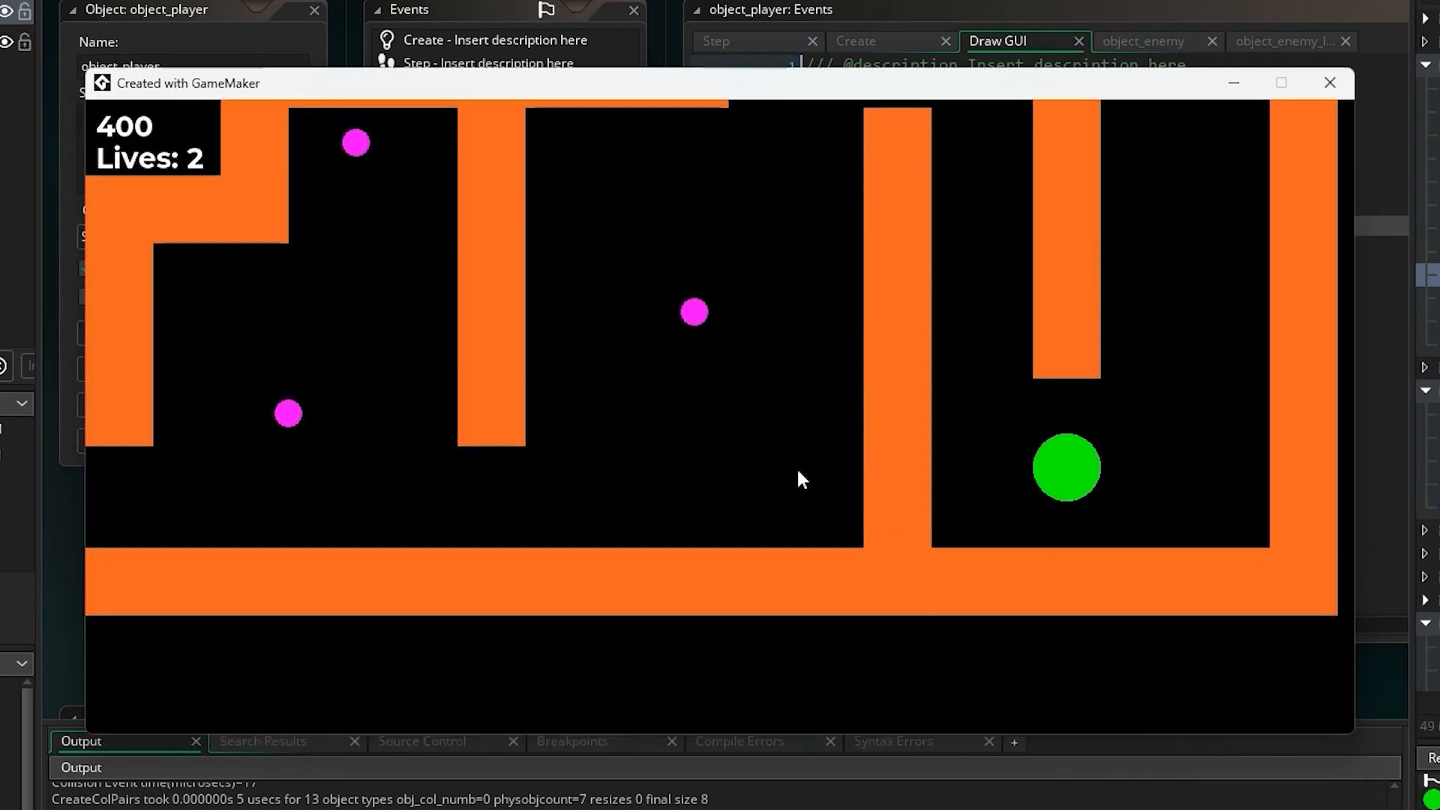
{"action": "key", "text": "Up"}
{"action": "key", "text": "Up"}
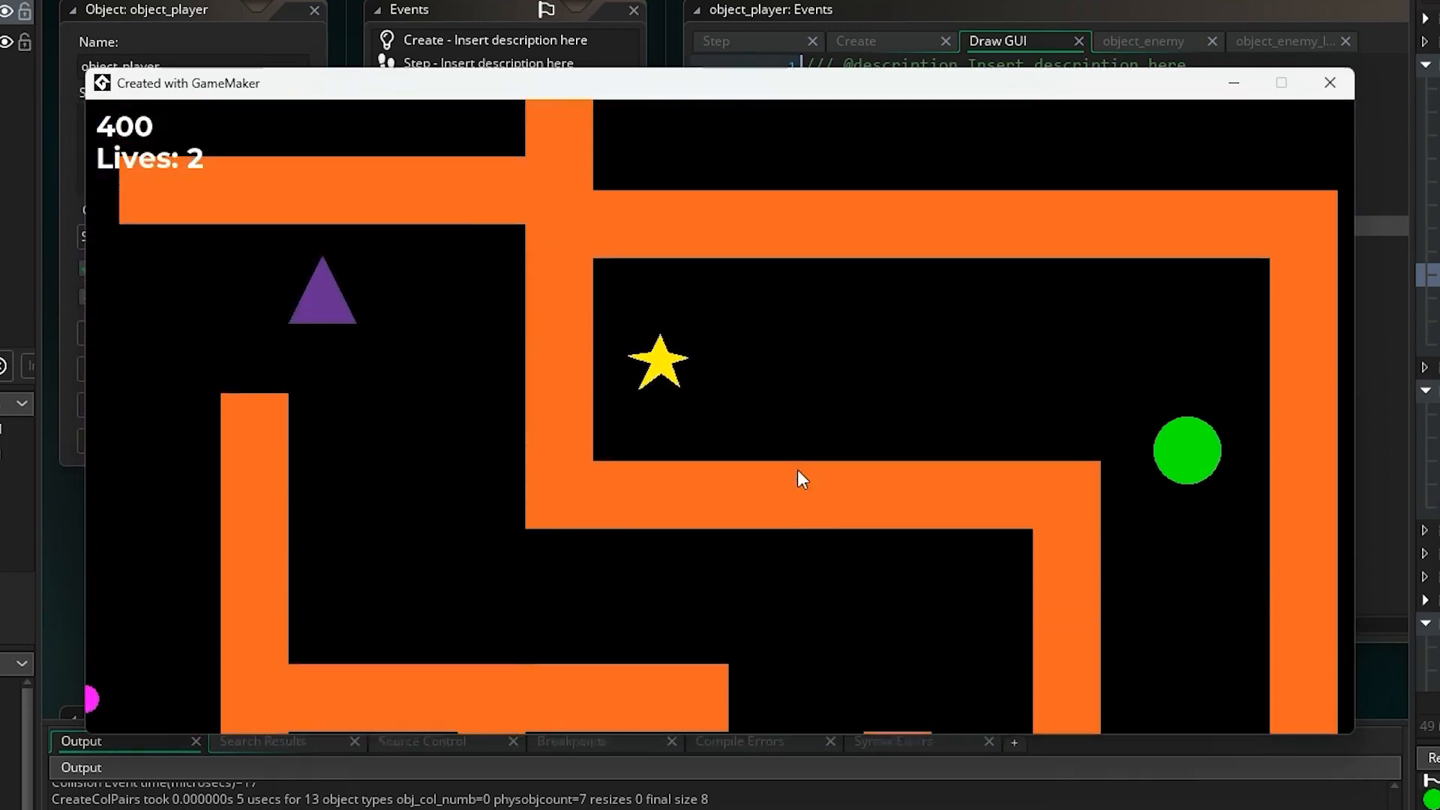
{"action": "key", "text": "Left"}
{"action": "key", "text": "Left"}
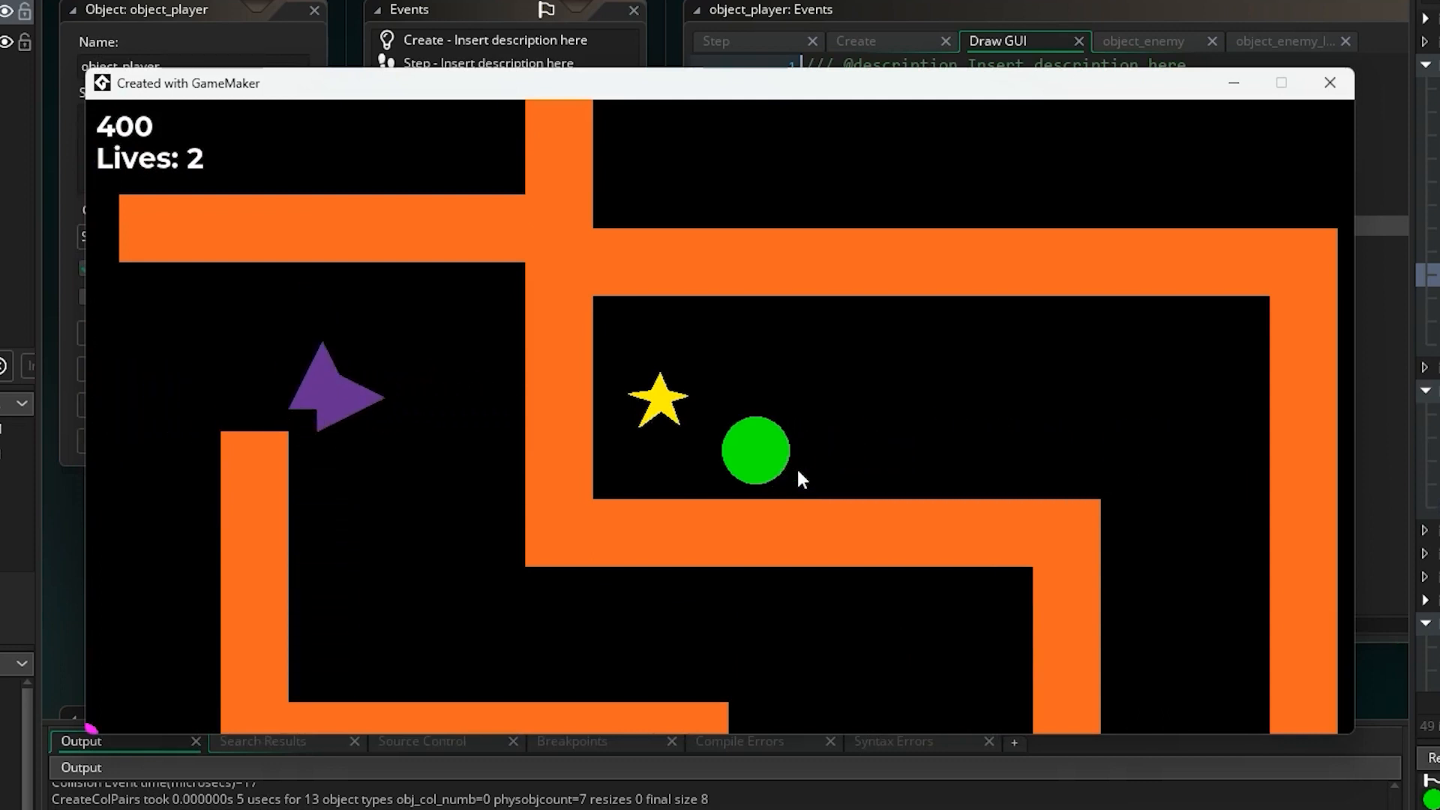
{"action": "key", "text": "Up"}
{"action": "key", "text": "Left"}
In the second maze, run the player into the enemies until the remaining lives are lost.
{"action": "key", "text": "Up"}
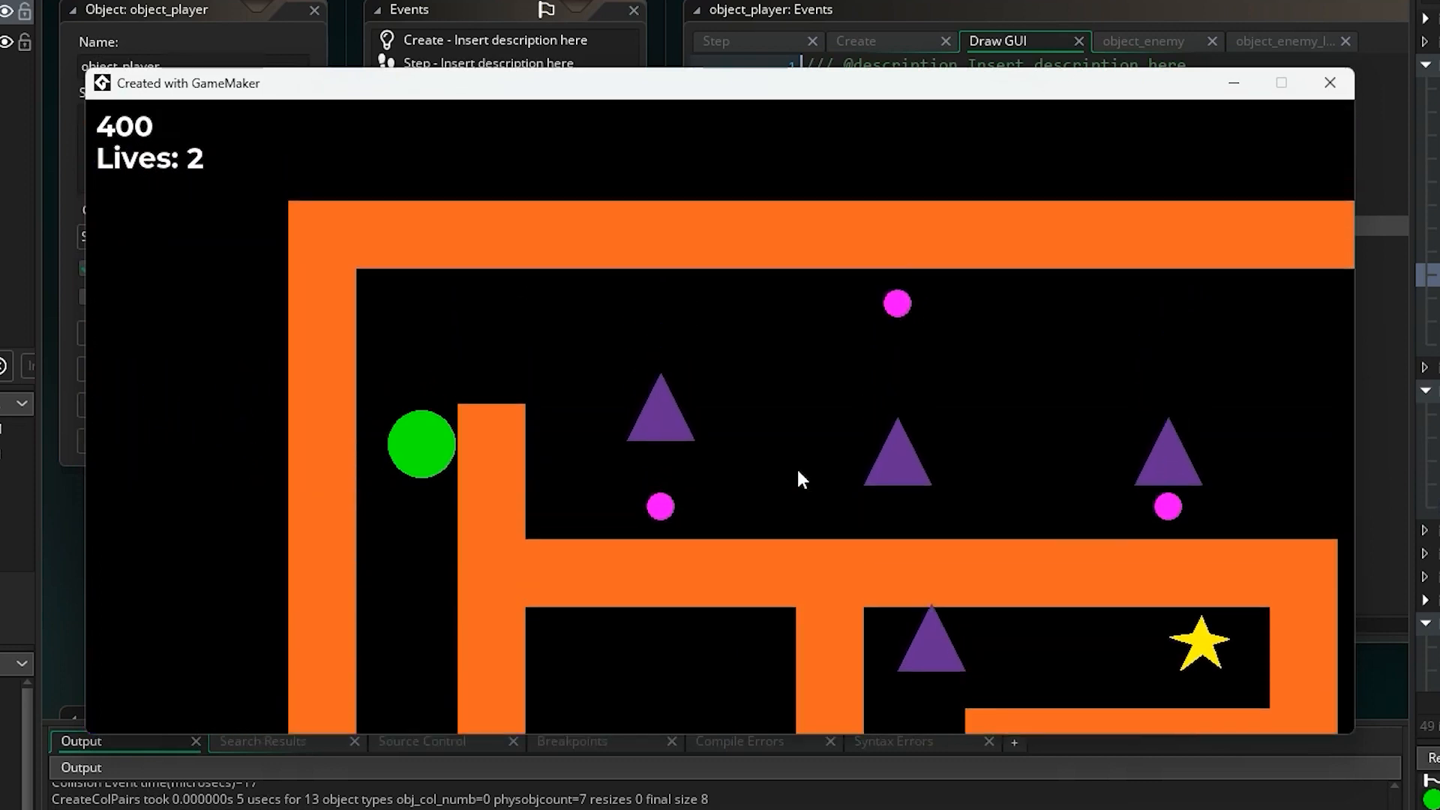
{"action": "key", "text": "Right"}
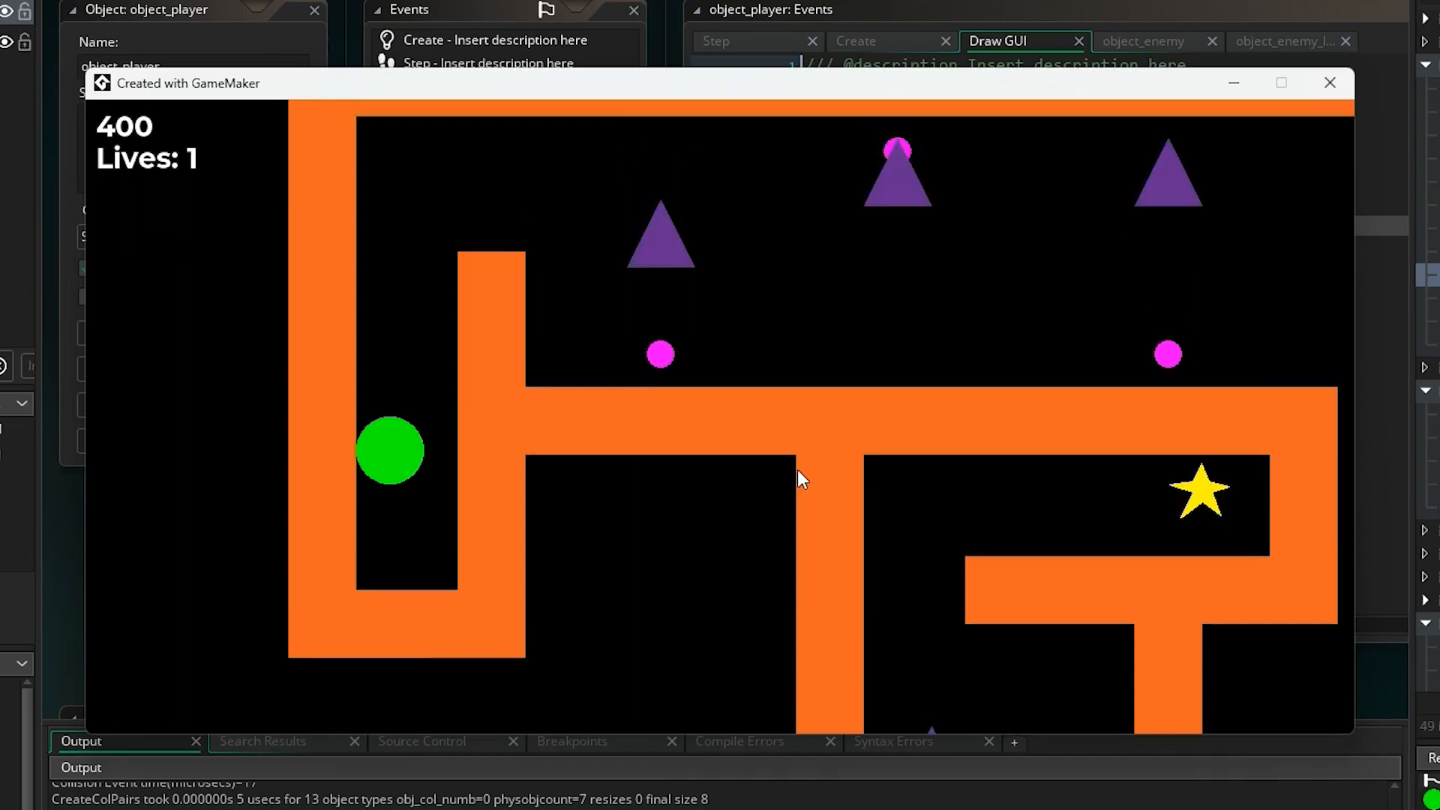
{"action": "key", "text": "Up"}
{"action": "key", "text": "Right"}
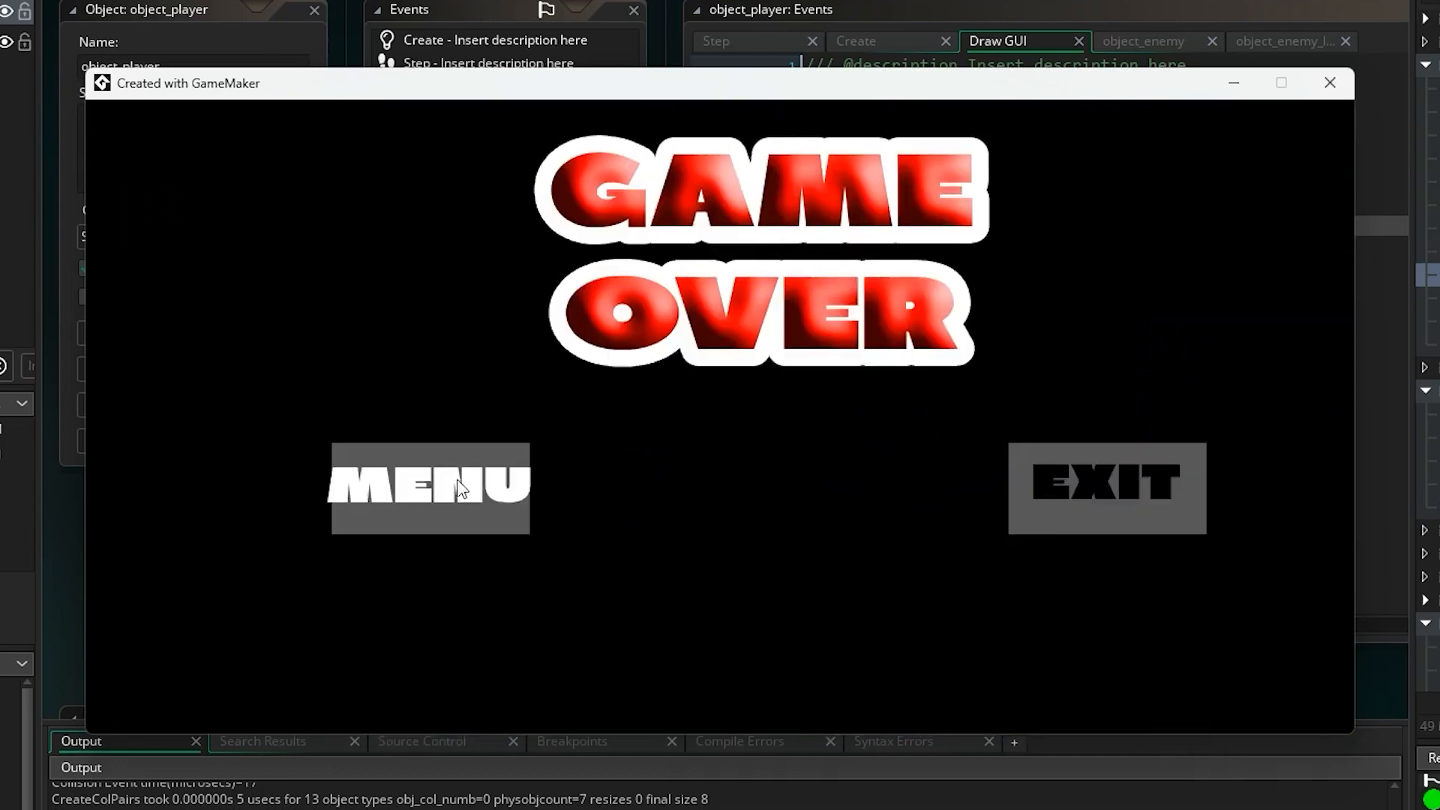
Return from the game over screen to the title screen and start a new game to check the score and lives reset.
{"action": "left_click", "coordinate": [512, 486]}
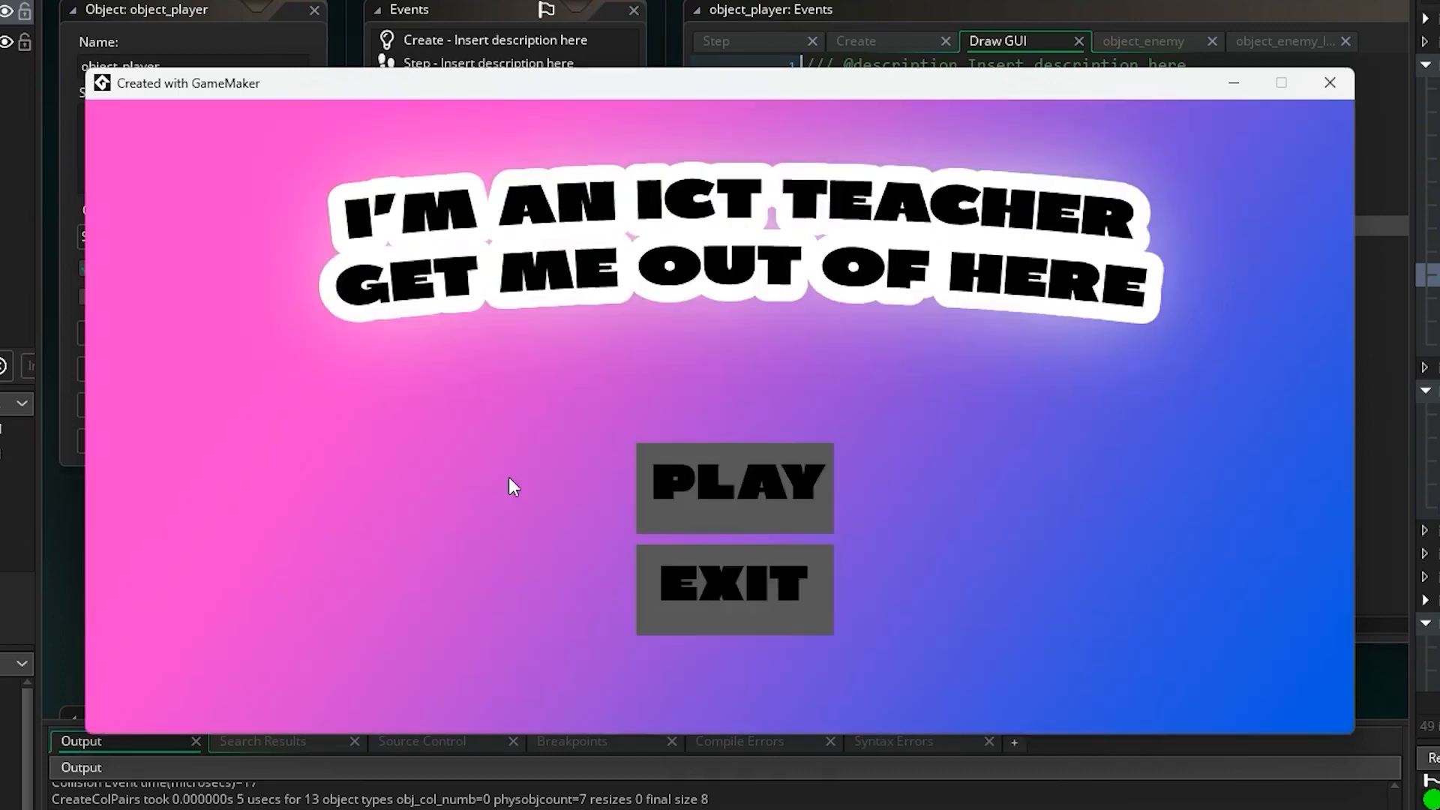
{"action": "left_click", "coordinate": [667, 476]}
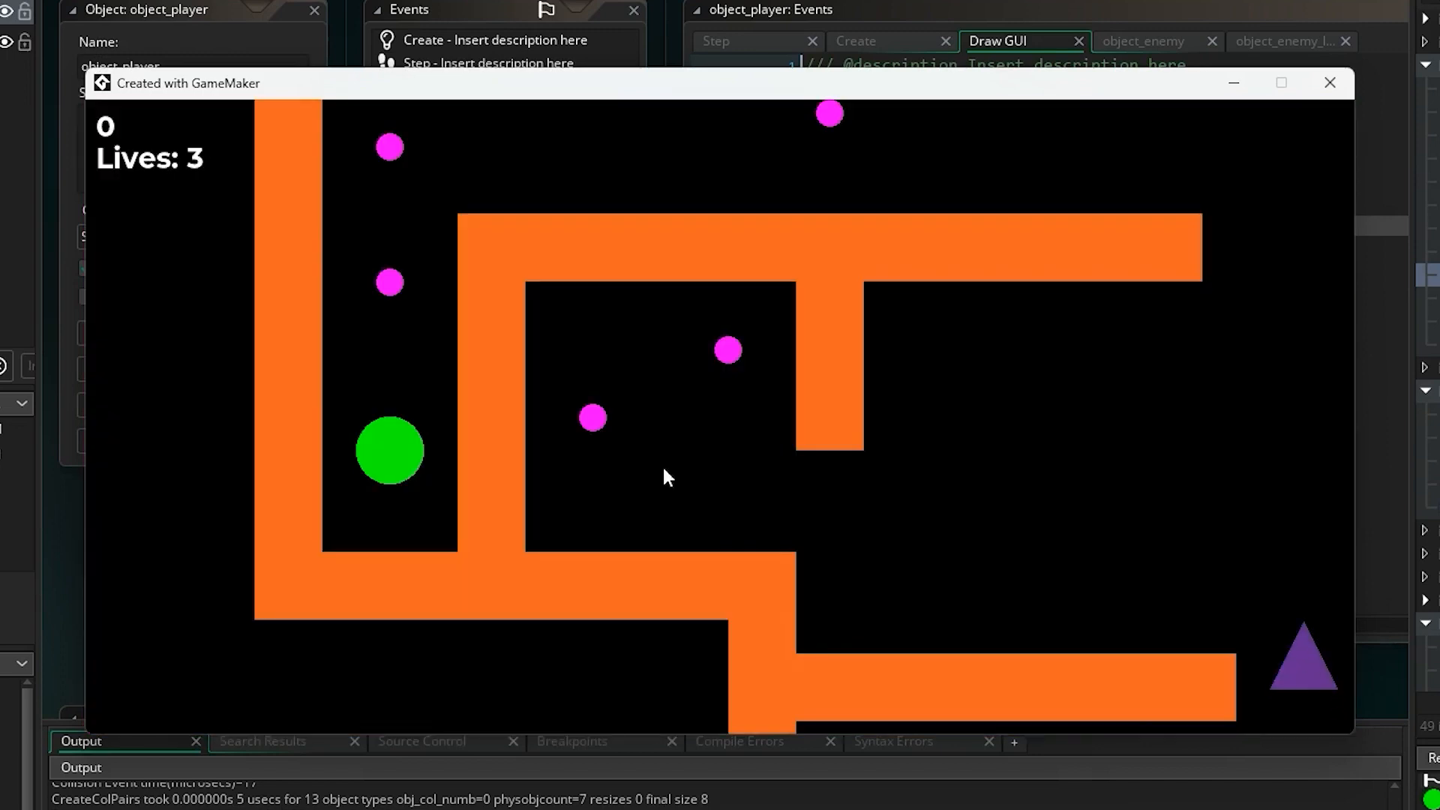